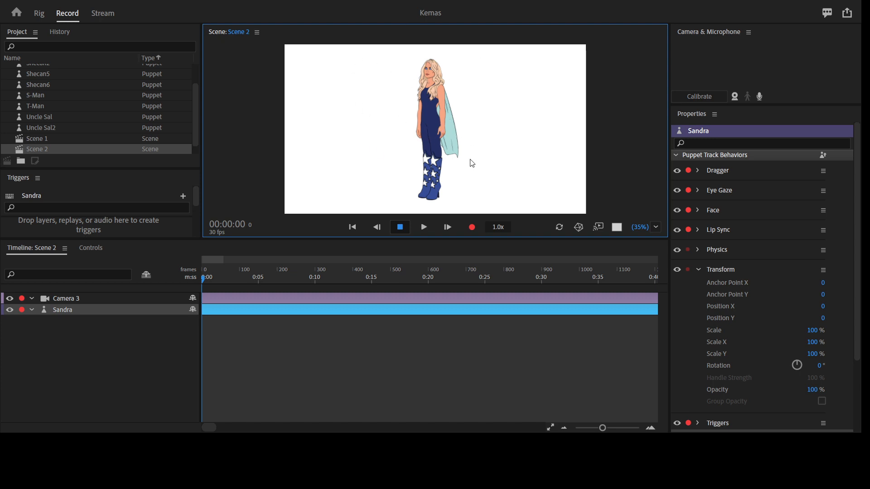
key(grave)
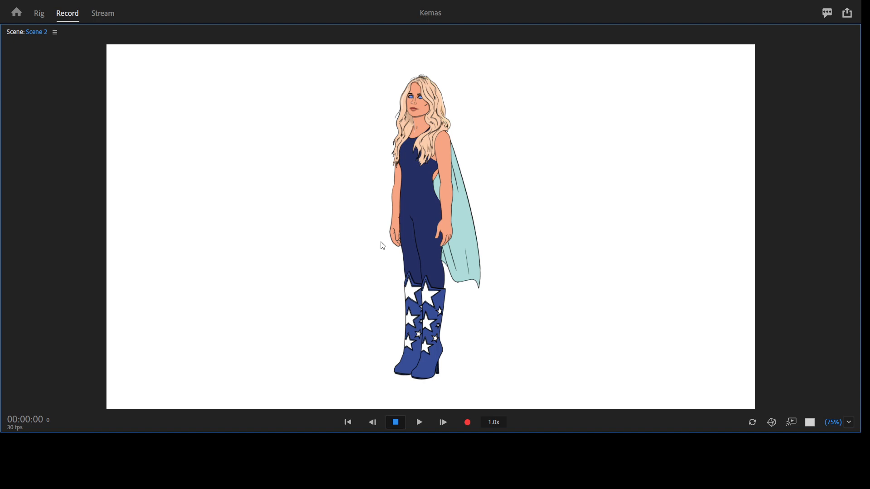
key(grave)
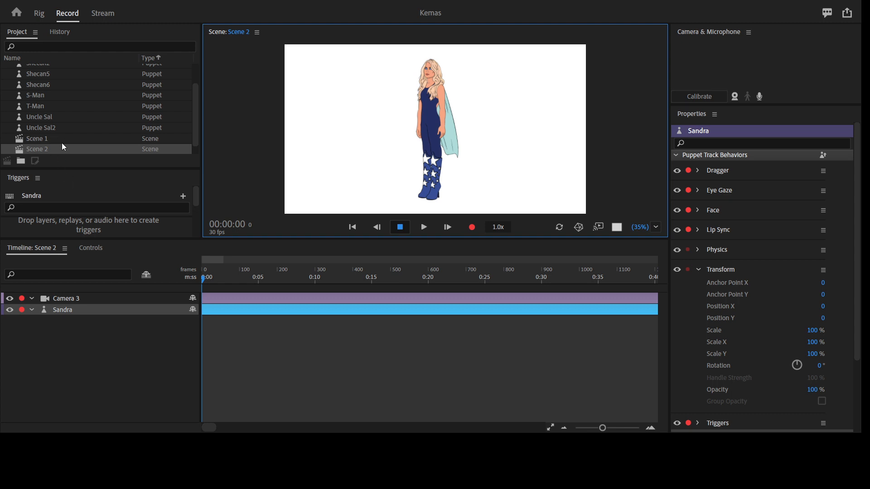
click(72, 315)
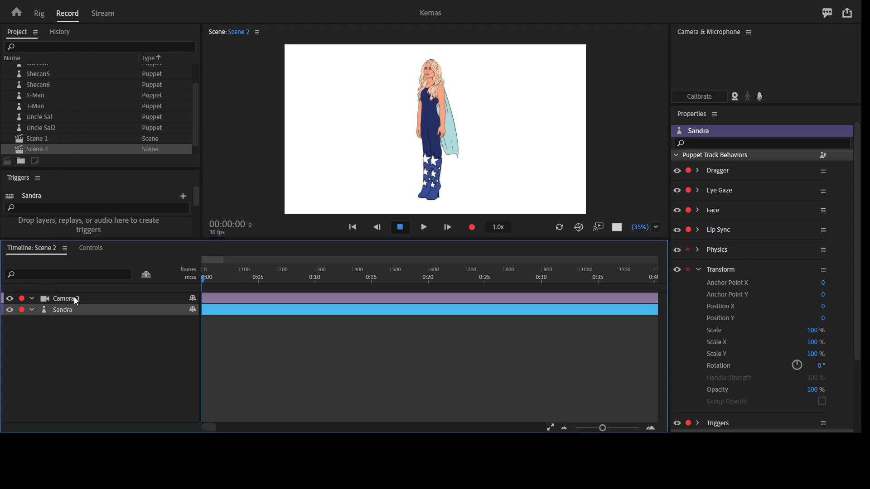
click(74, 299)
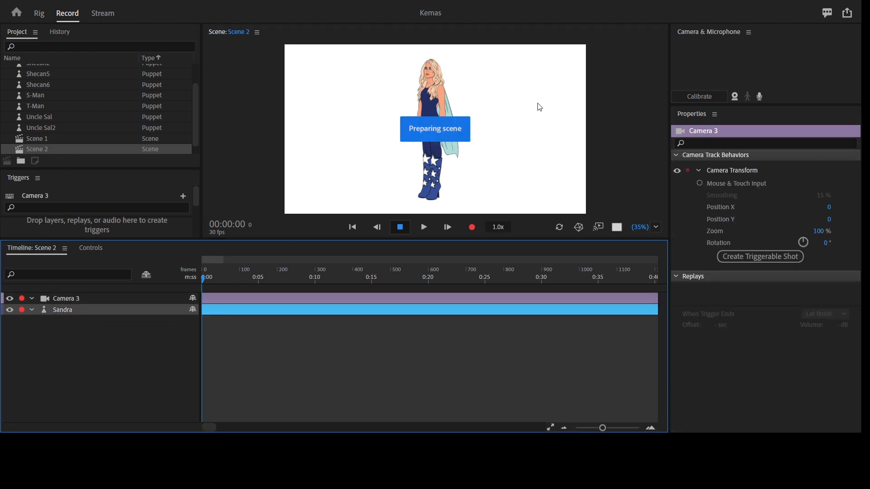
key(grave)
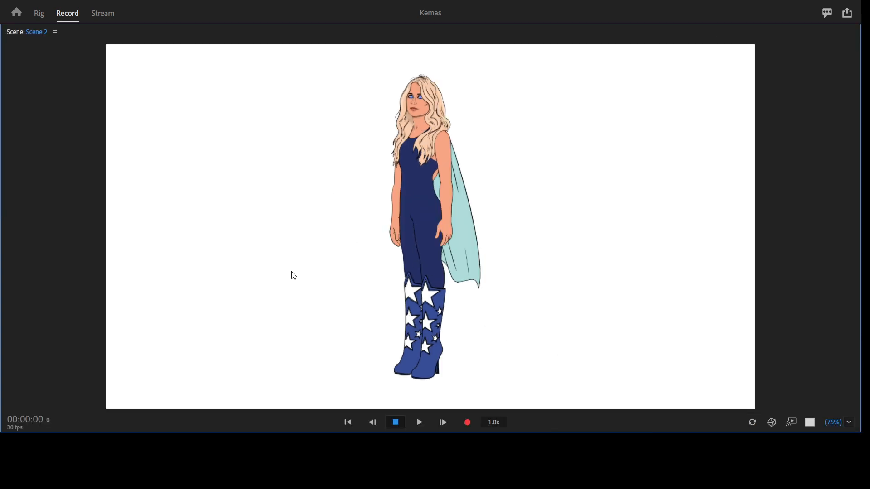
key(grave)
key(grave)
key(grave)
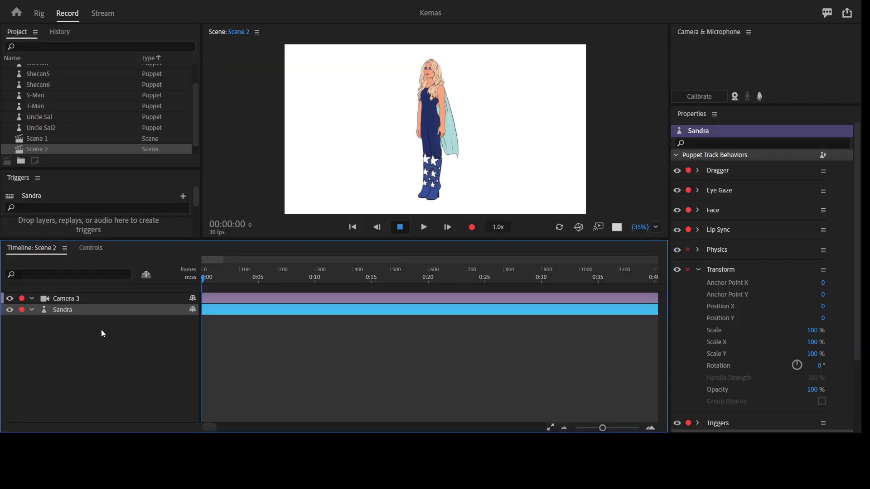
key(grave)
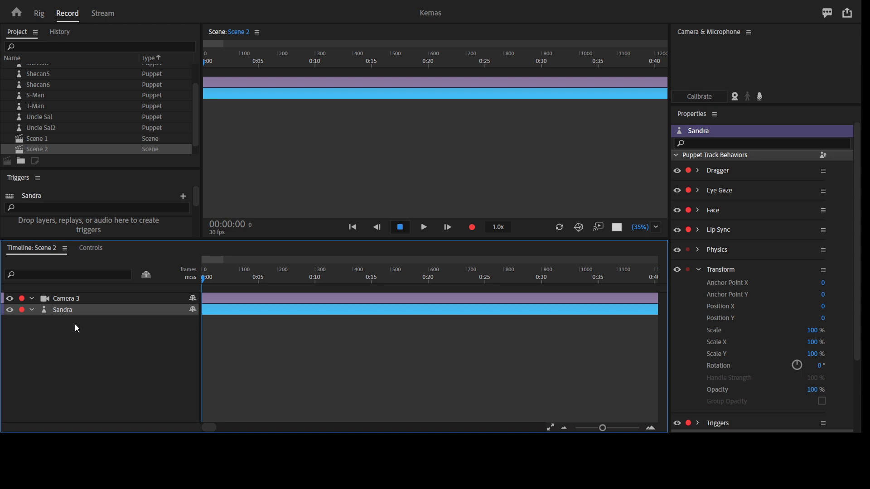
Open the puppet for rigging and create a swap set trigger from the Cape layer group with Latch and Default enabled
key(Tab)
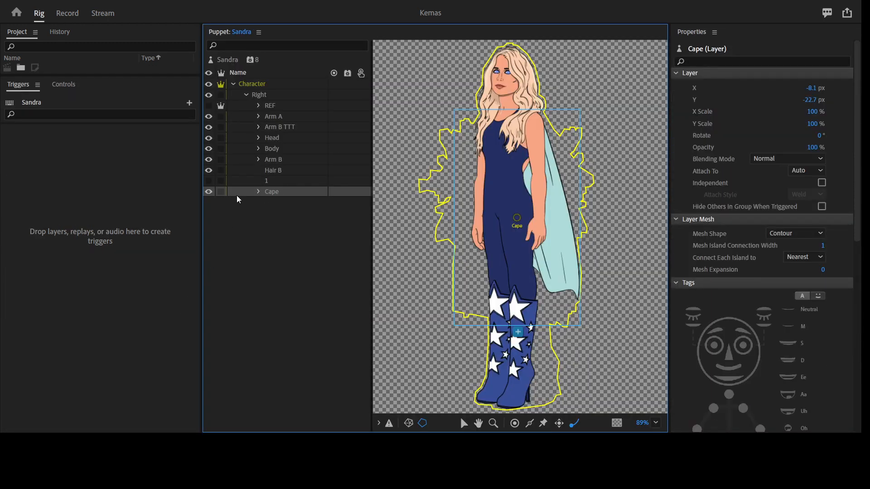
click(259, 192)
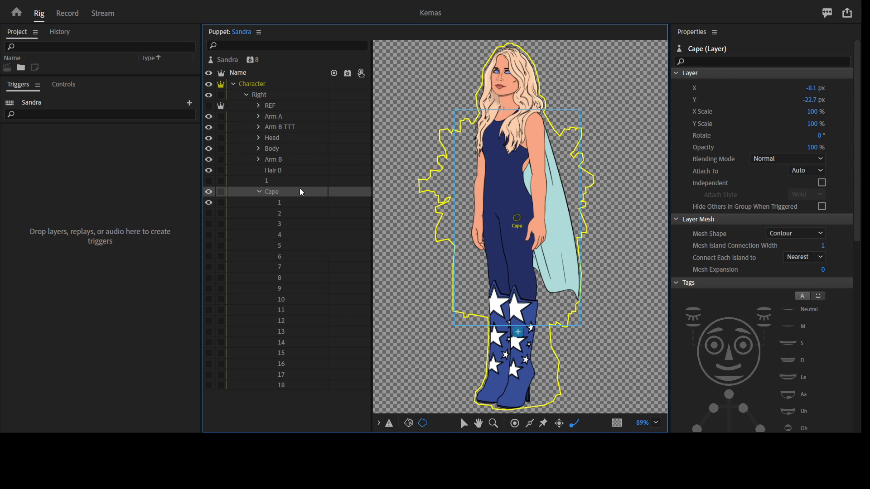
click(188, 104)
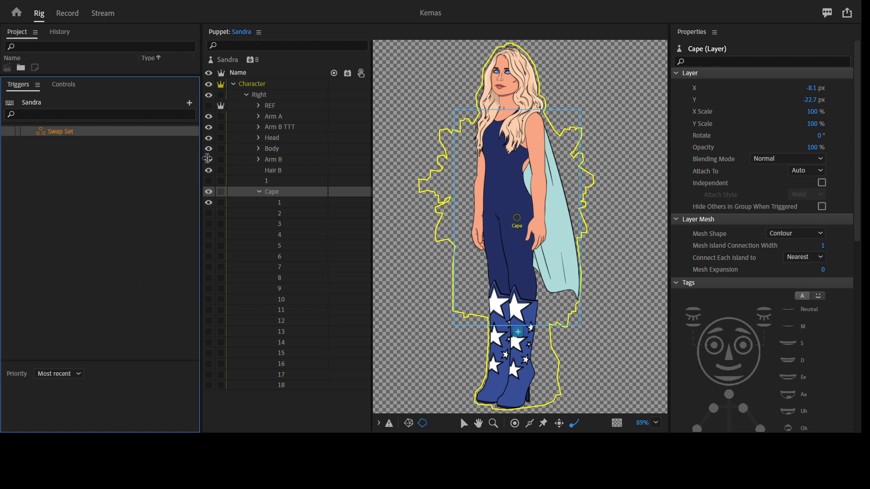
click(277, 193)
drag(80, 132, 74, 155)
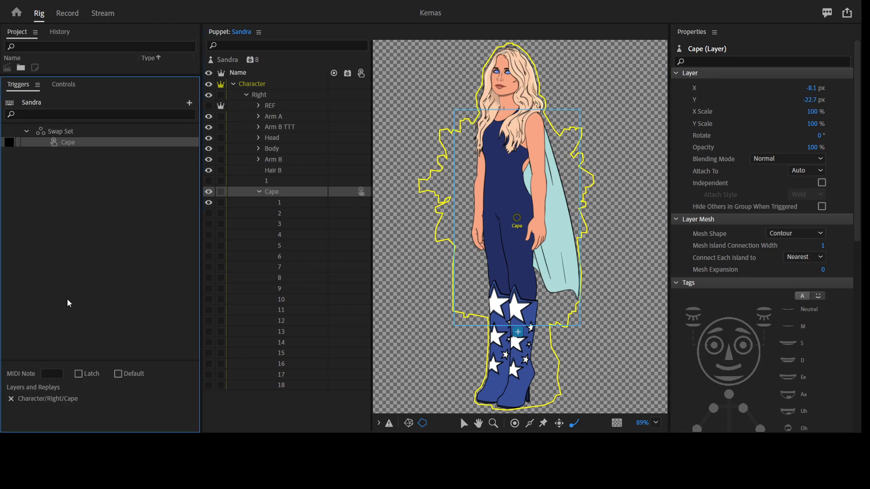
click(79, 374)
Add a Cycle Layers behavior to the Cape group, advancing every 2 frames and cycling continuously
click(278, 194)
click(855, 302)
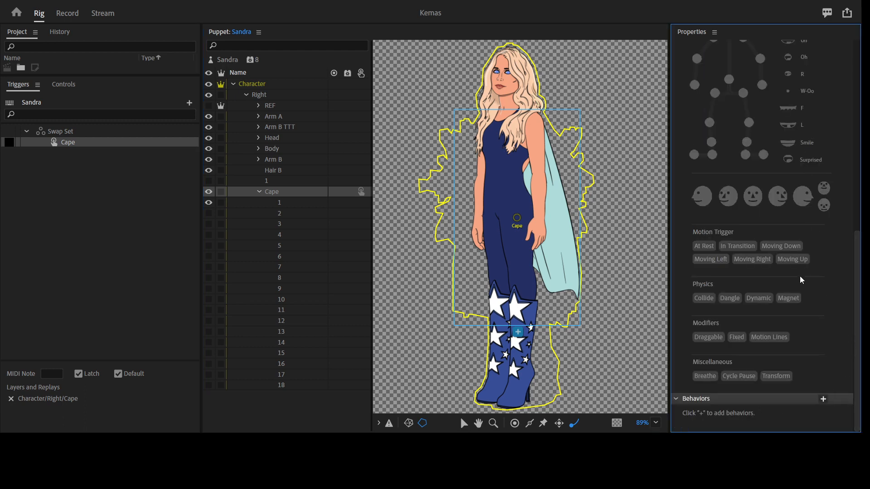
click(839, 291)
click(856, 389)
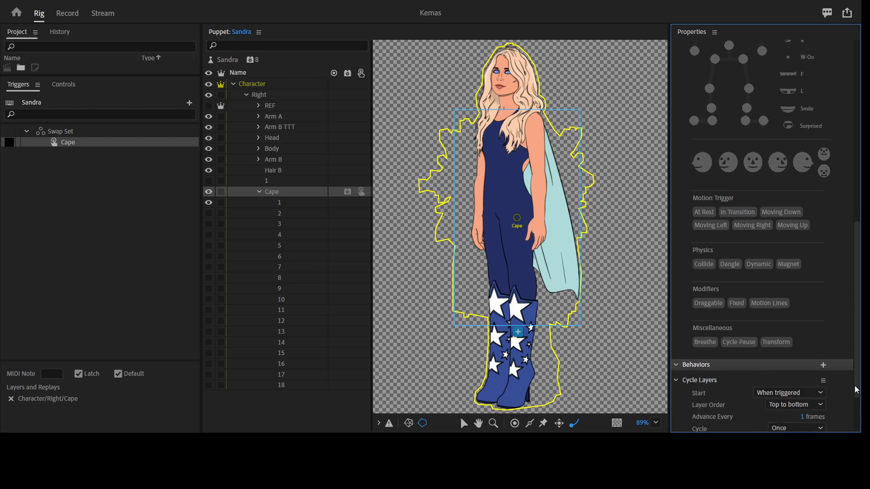
click(805, 345)
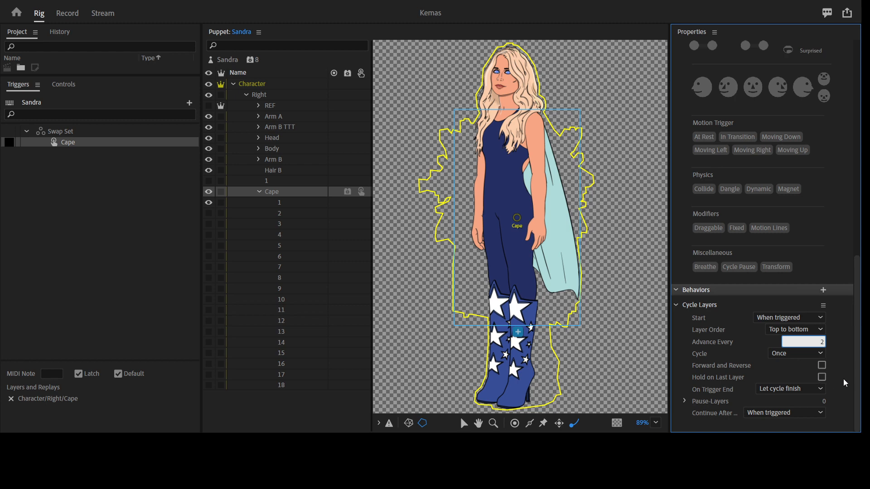
key(Return)
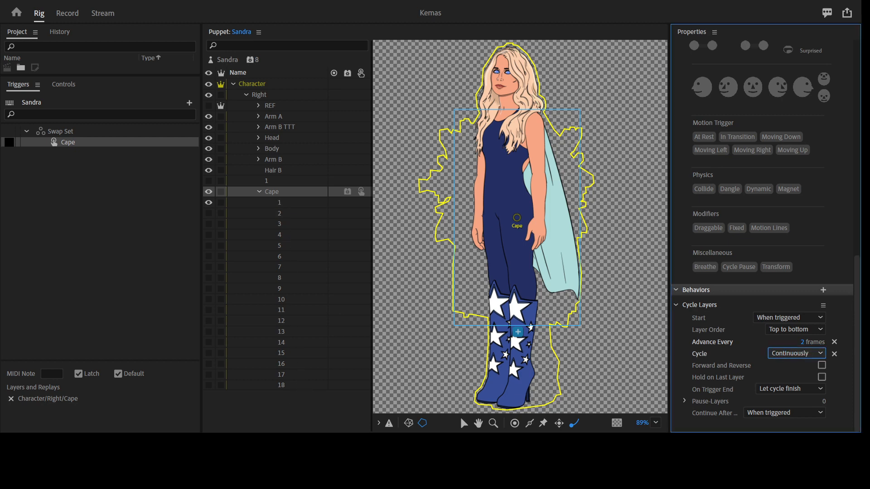
Preview the cape animation in Scene 2 with the scene view enlarged in the Record workspace
click(67, 14)
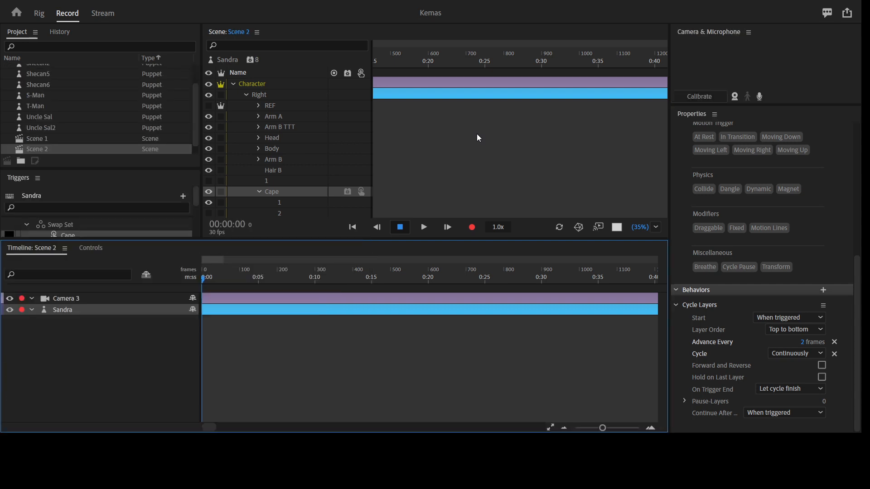
key(grave)
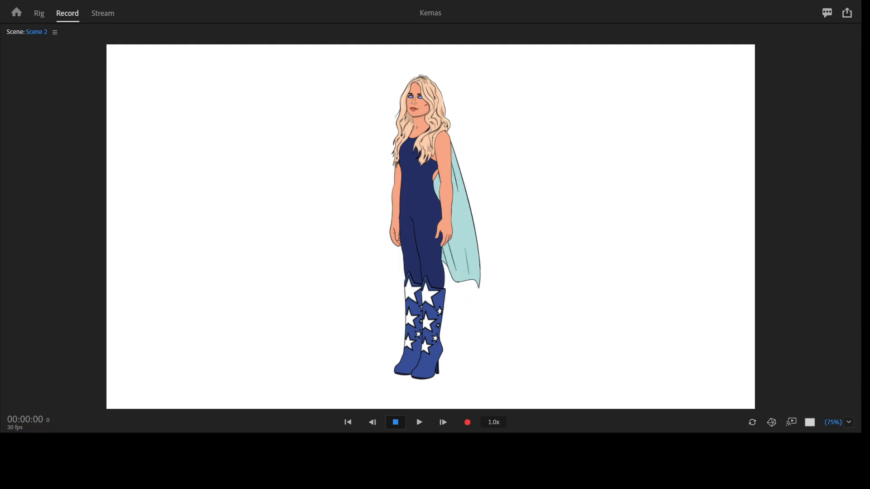
click(772, 152)
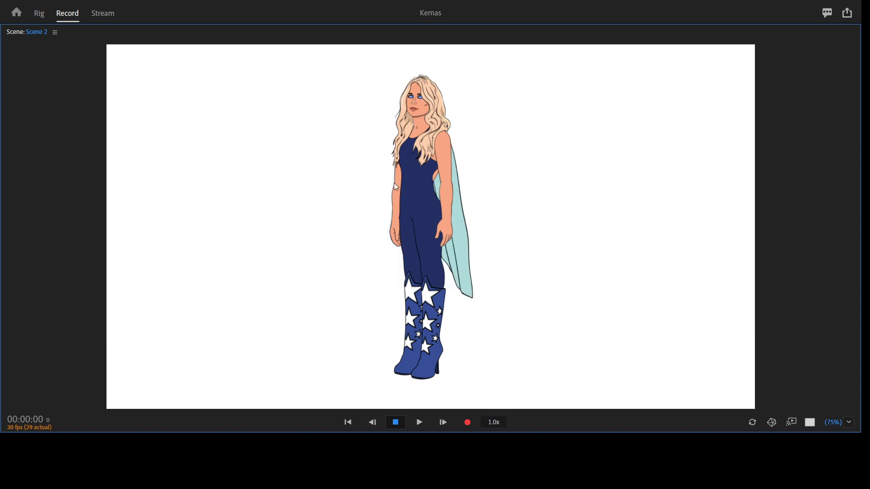
key(grave)
key(grave)
key(grave)
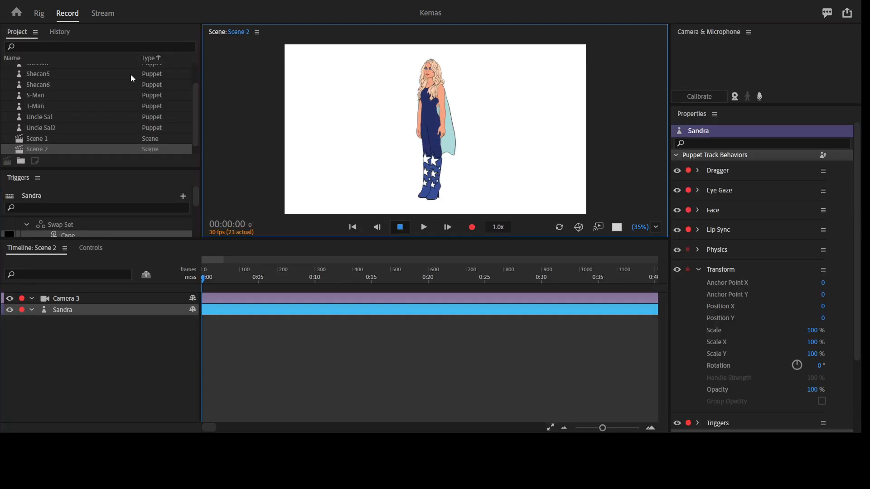
Return to rigging the puppet and make the Face layer inside the nested Head group independent
click(43, 15)
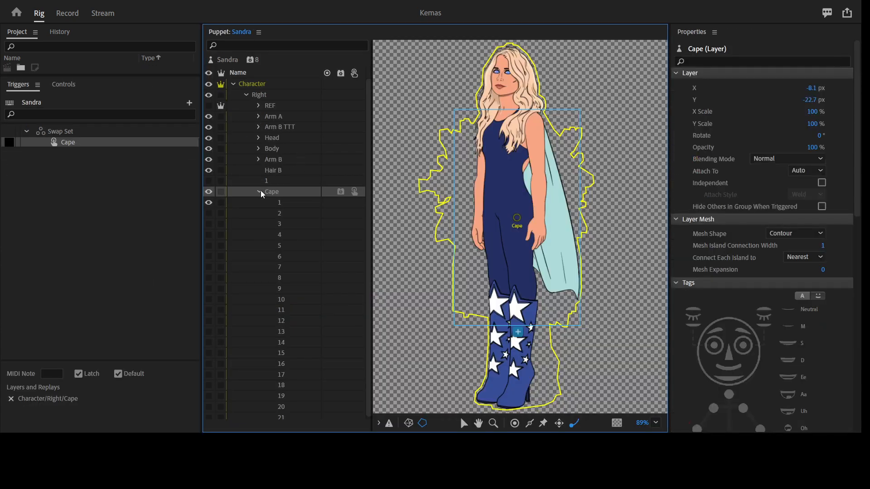
click(260, 192)
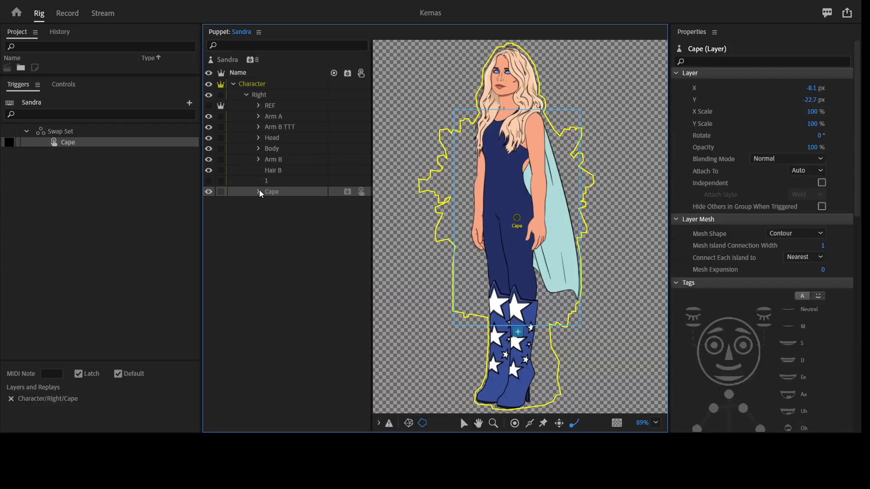
click(258, 137)
click(284, 151)
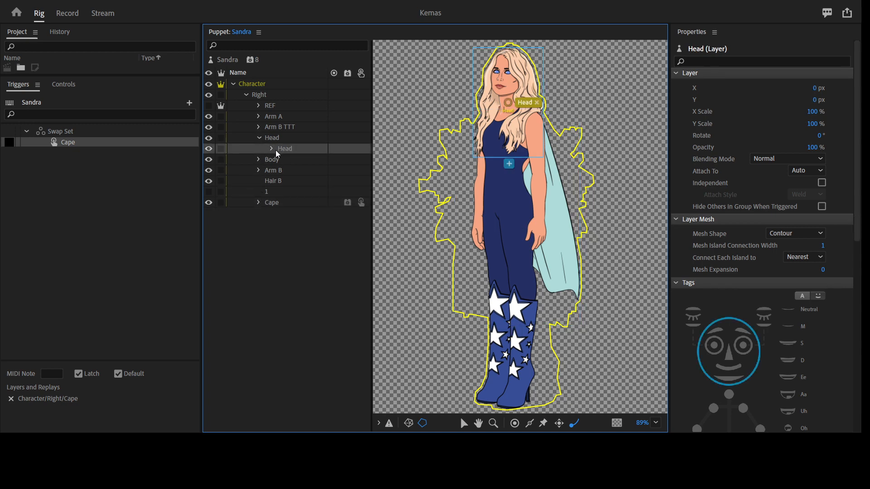
click(275, 150)
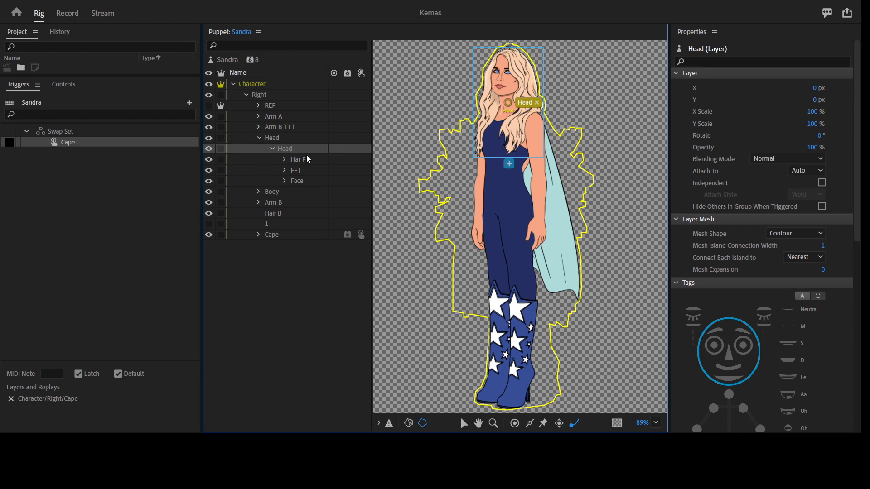
click(297, 172)
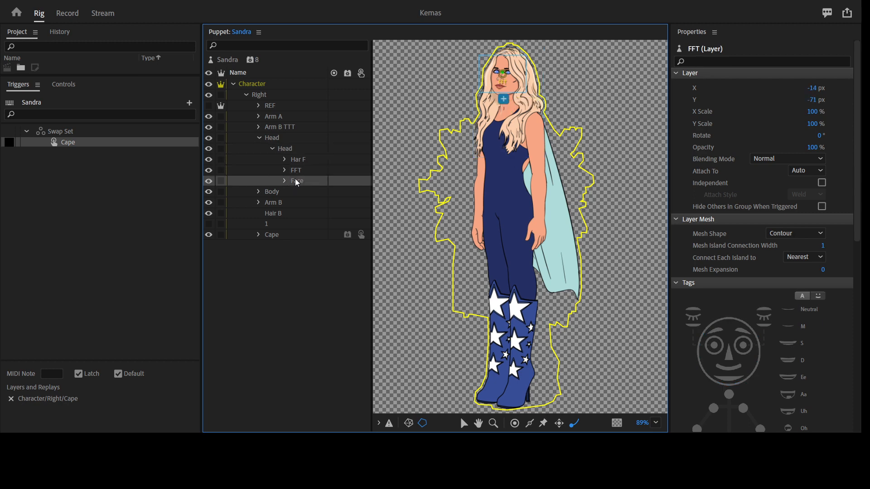
click(265, 181)
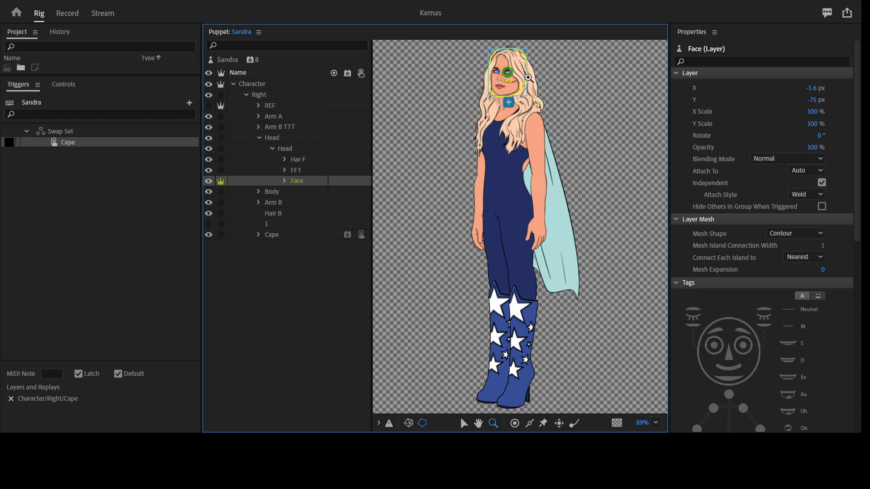
Add a stick across the face just above the mouth tagged Fixed and a short stick on the chin tagged Jaw
click(526, 77)
click(474, 88)
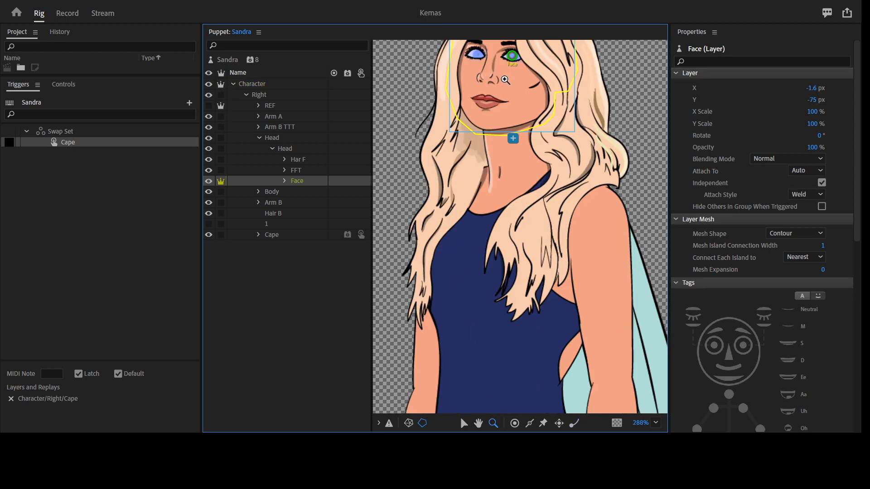
drag(507, 83, 499, 147)
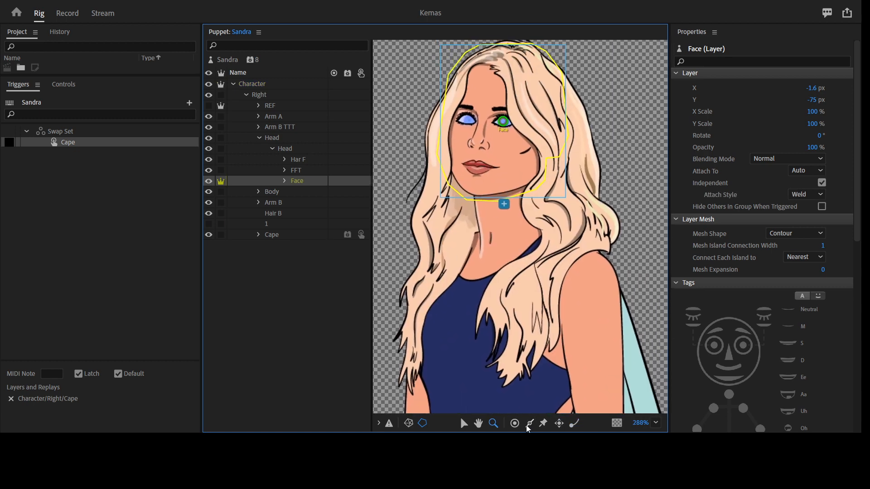
click(529, 423)
drag(441, 158, 488, 159)
drag(584, 159, 562, 162)
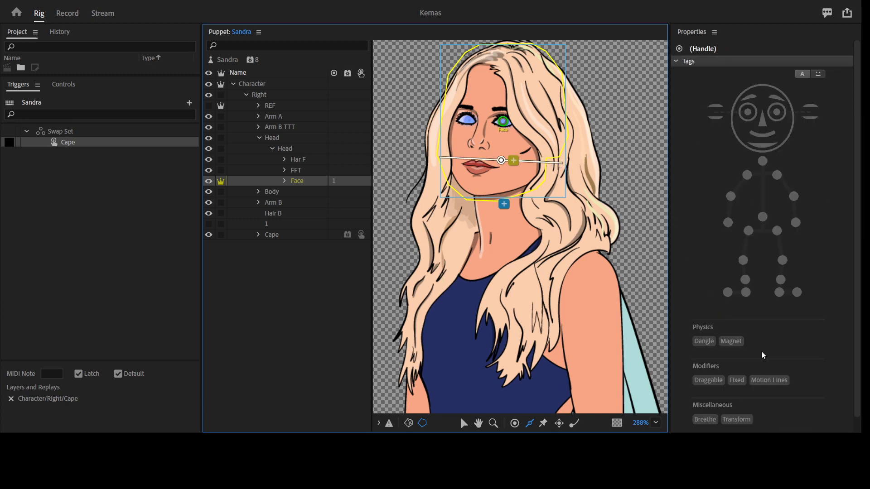
click(734, 375)
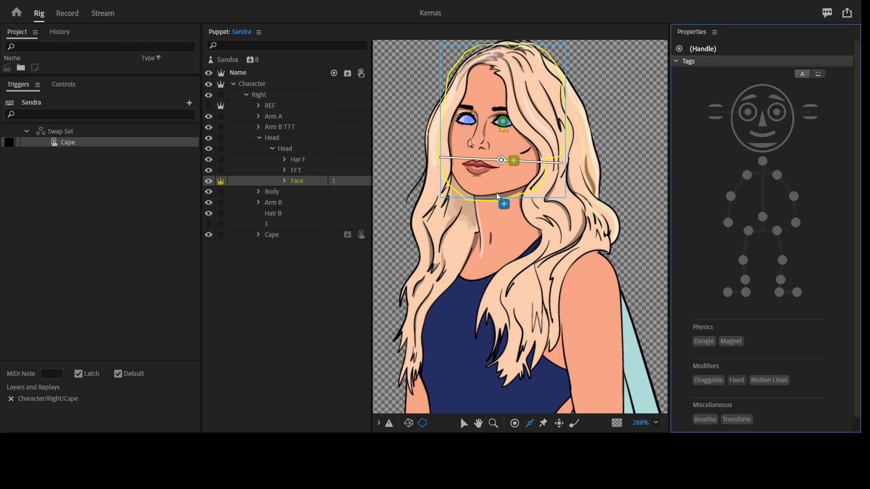
drag(467, 178, 490, 181)
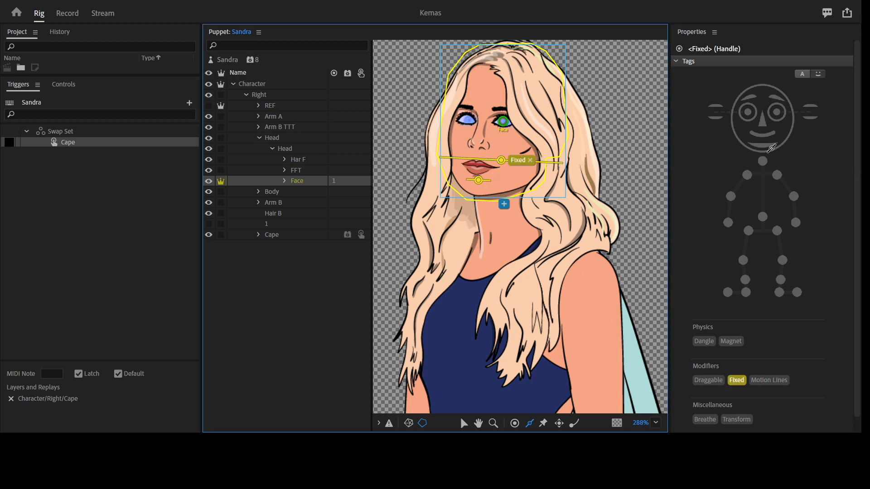
click(764, 149)
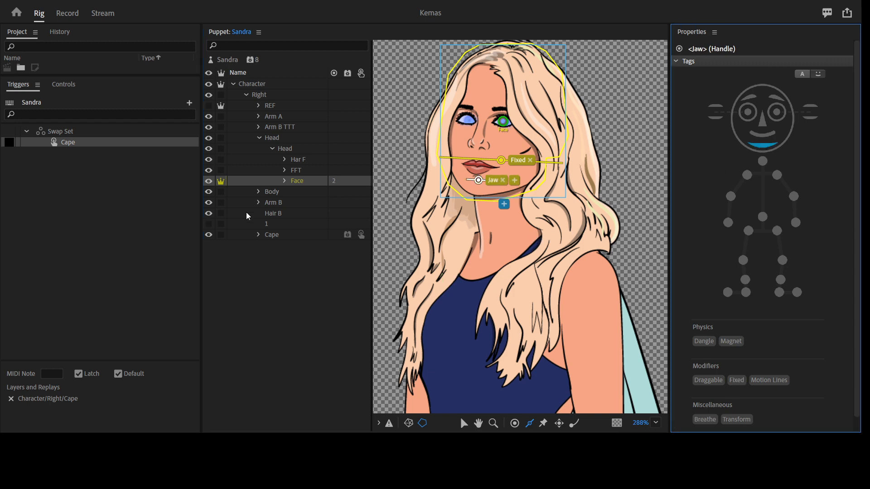
Create a trigger swap set from the Brow group nested inside the FFT group
click(300, 170)
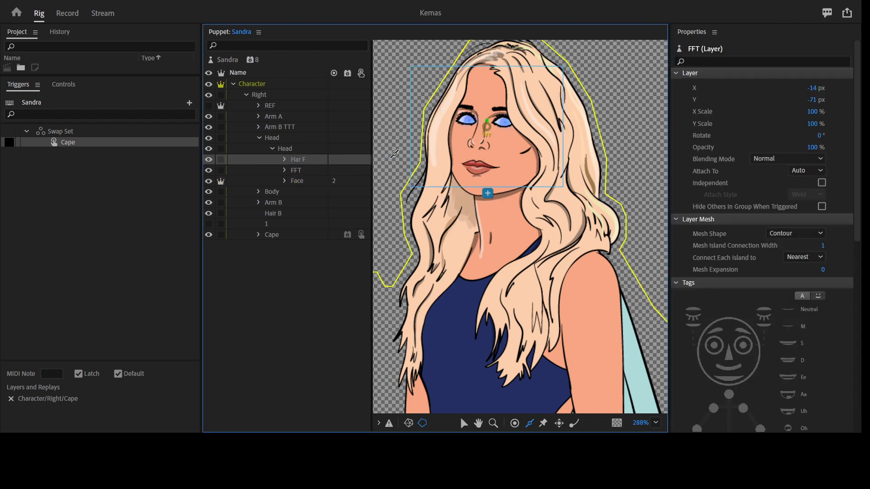
click(394, 154)
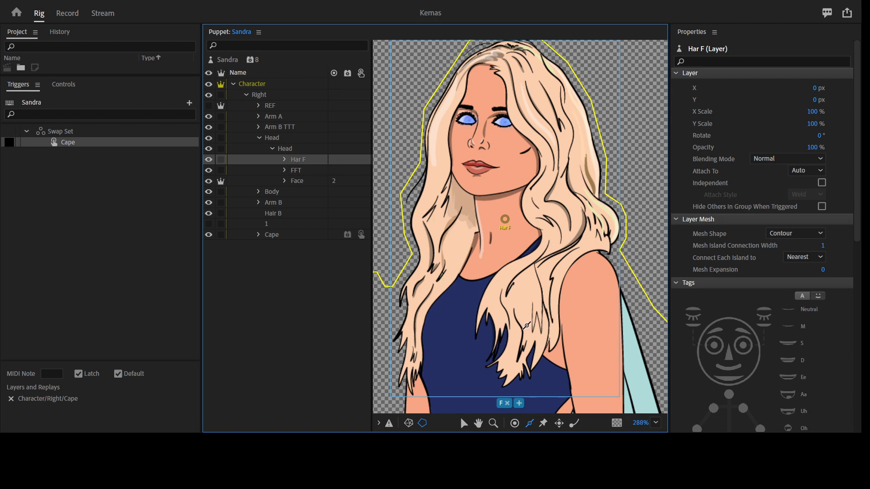
click(290, 172)
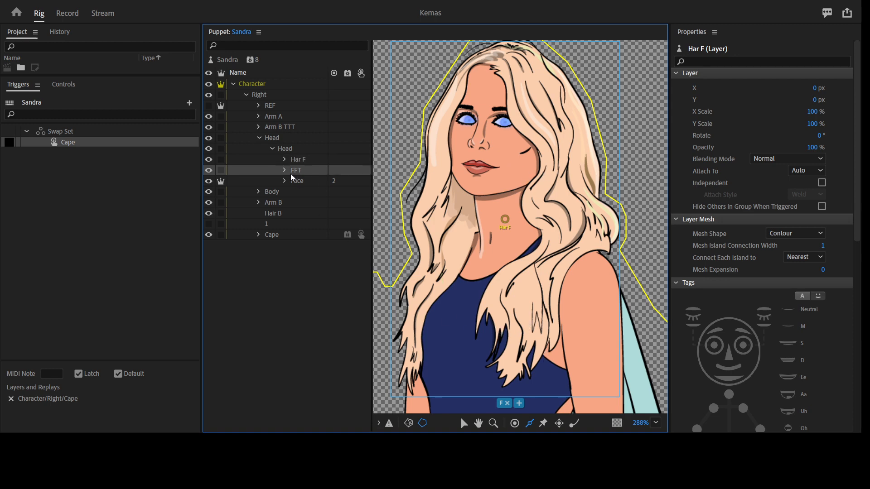
click(282, 168)
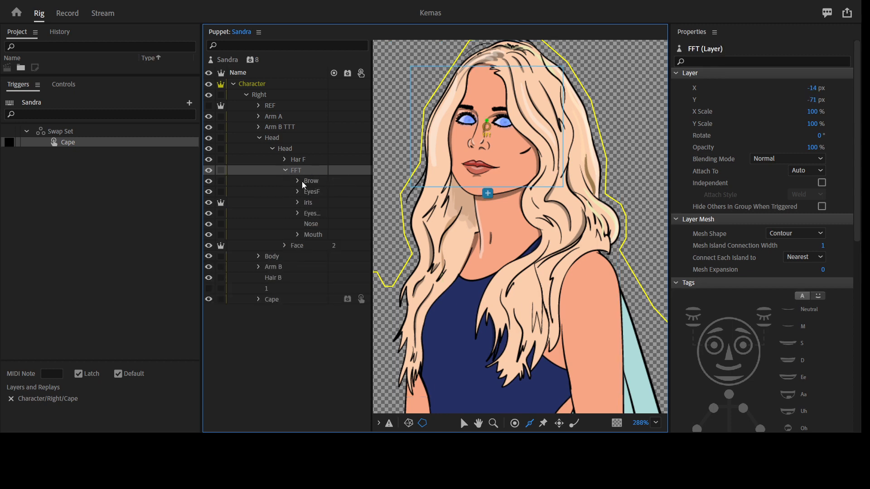
click(316, 180)
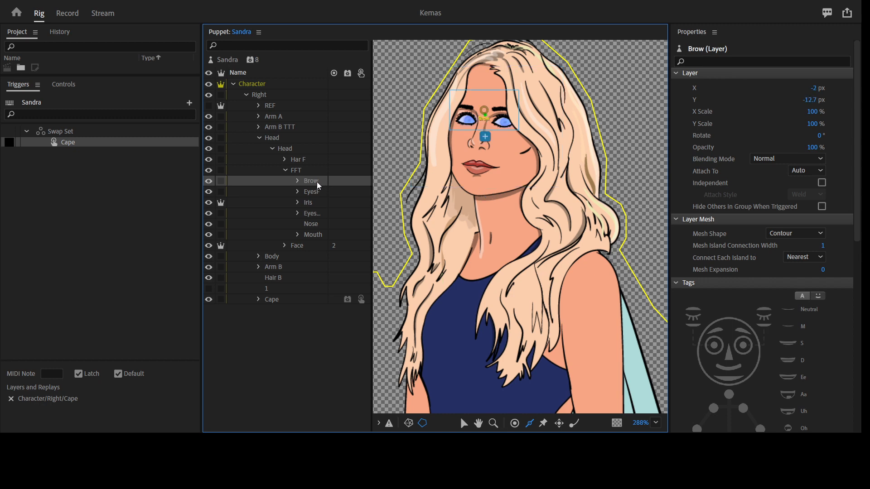
drag(317, 181, 126, 149)
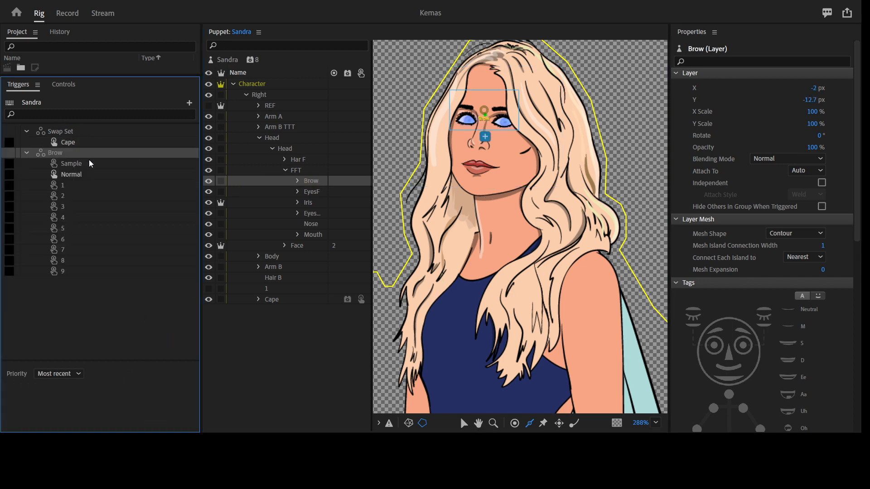
Remove the Sample trigger from the Brow swap set and turn on Latch for the remaining brow triggers
click(76, 166)
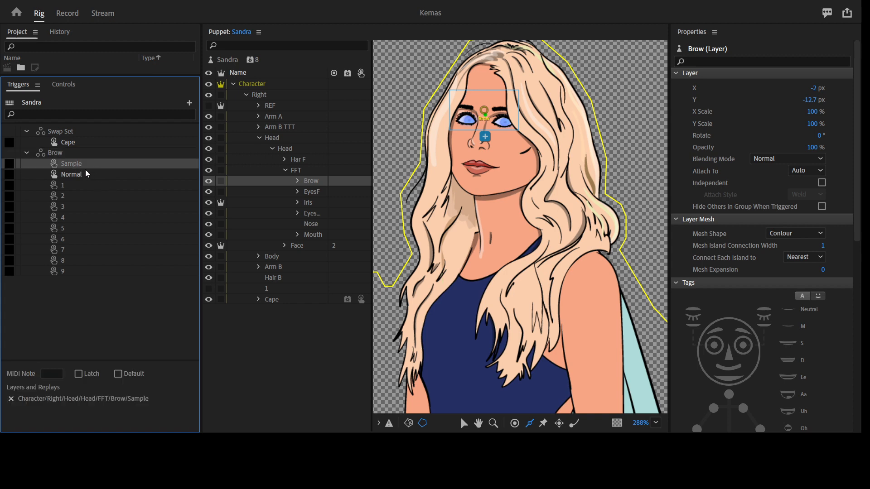
key(Delete)
click(81, 164)
shift+click(85, 261)
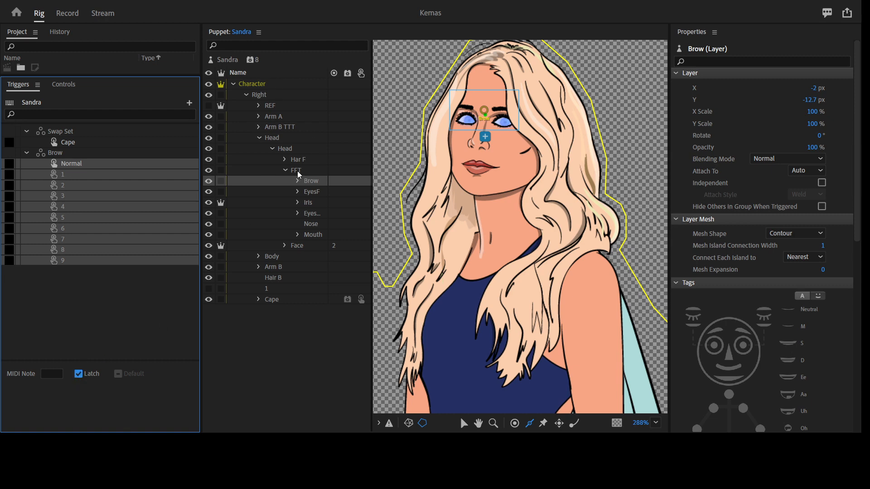
Assign the trigger keys 1 through 9 to the matching numbered triggers of the Brow swap set
click(8, 174)
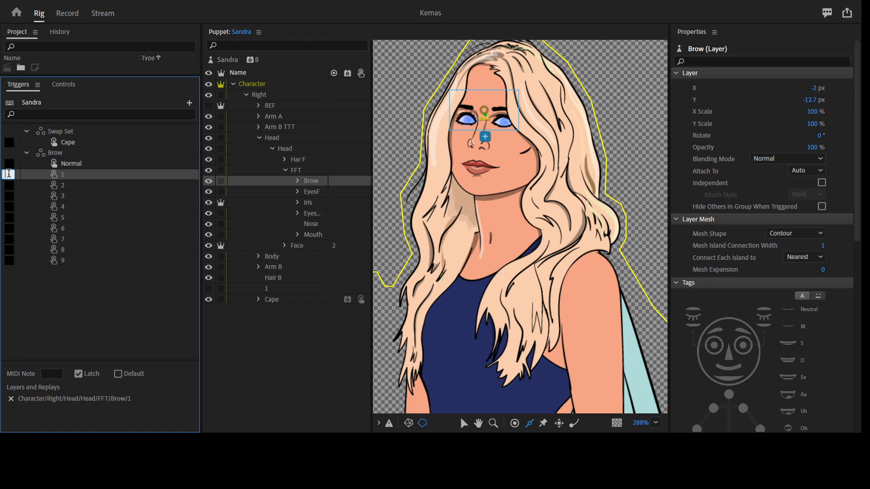
text(1)
click(10, 188)
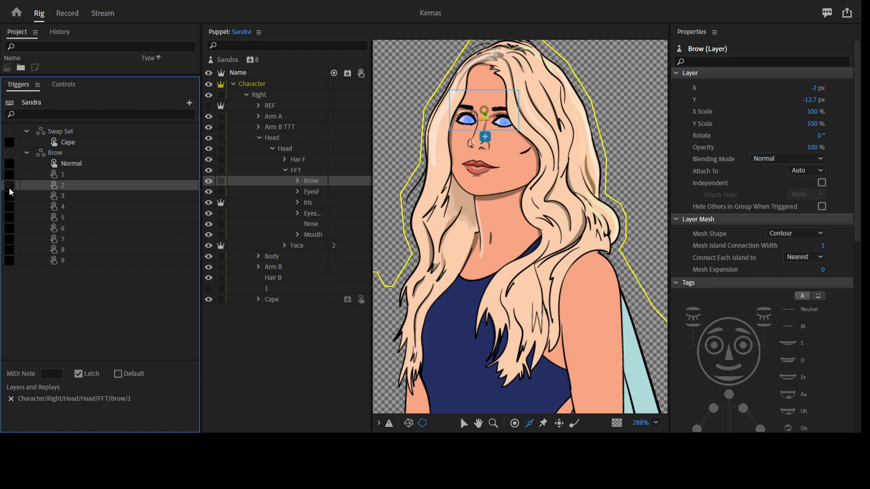
click(10, 197)
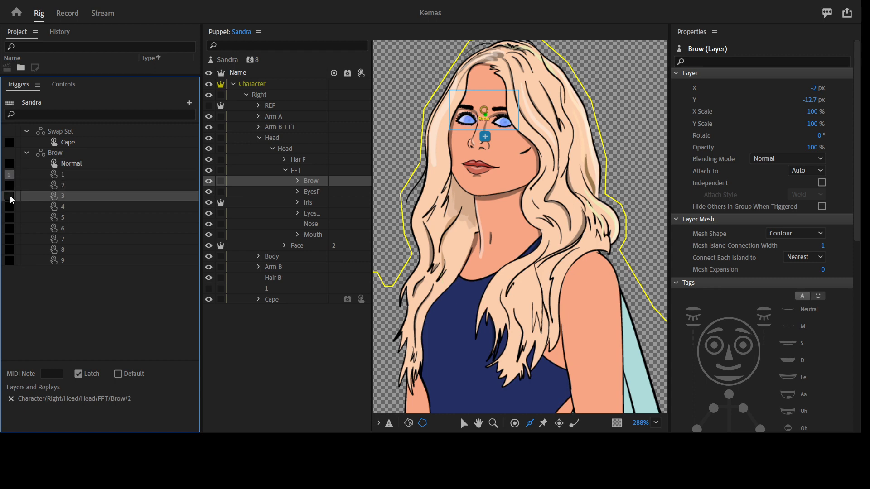
text(2)
click(8, 207)
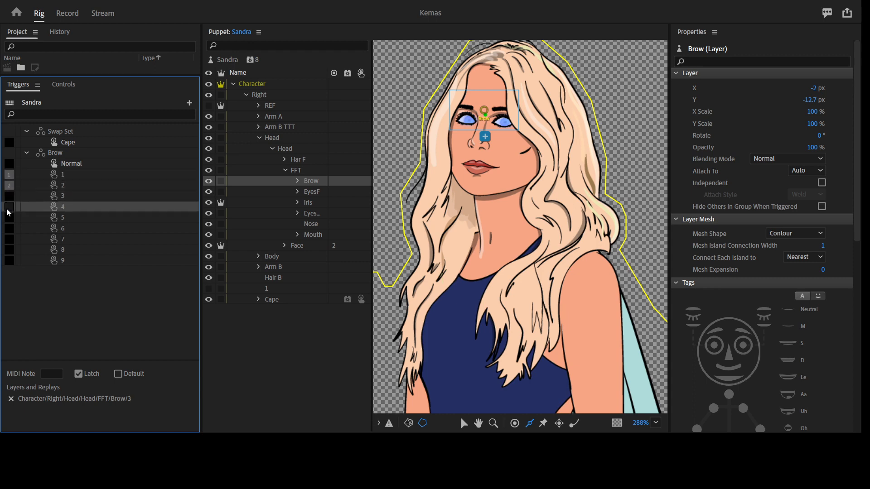
text(3)
click(10, 218)
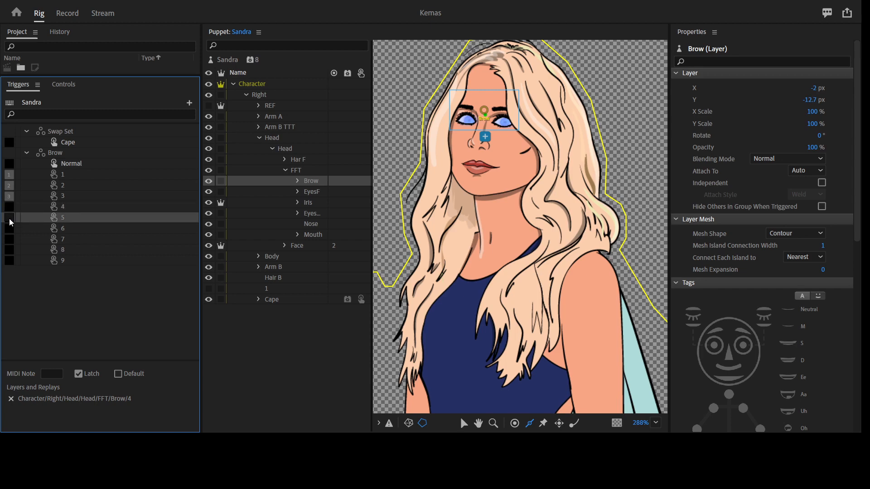
text(4)
click(9, 217)
text(5)
click(11, 228)
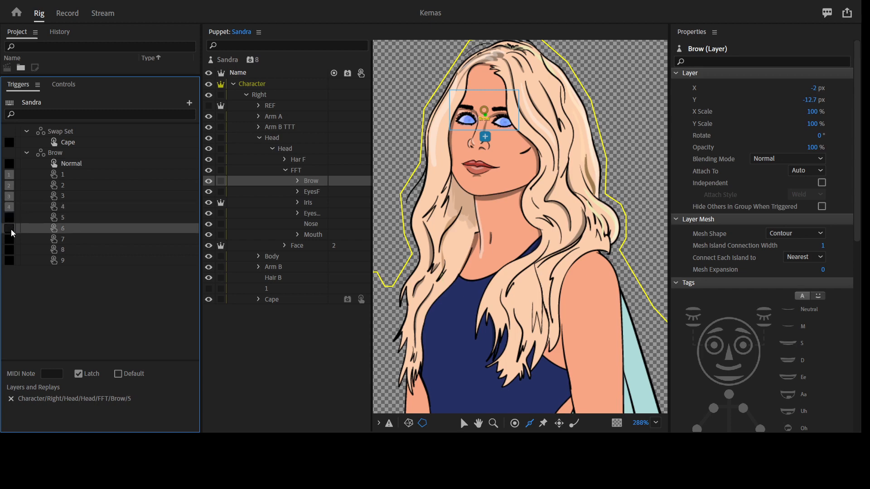
text(6)
click(9, 238)
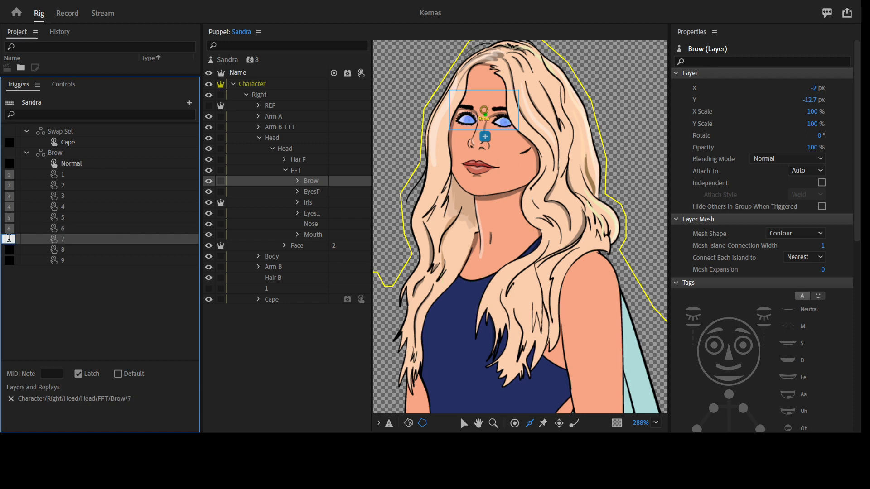
click(9, 250)
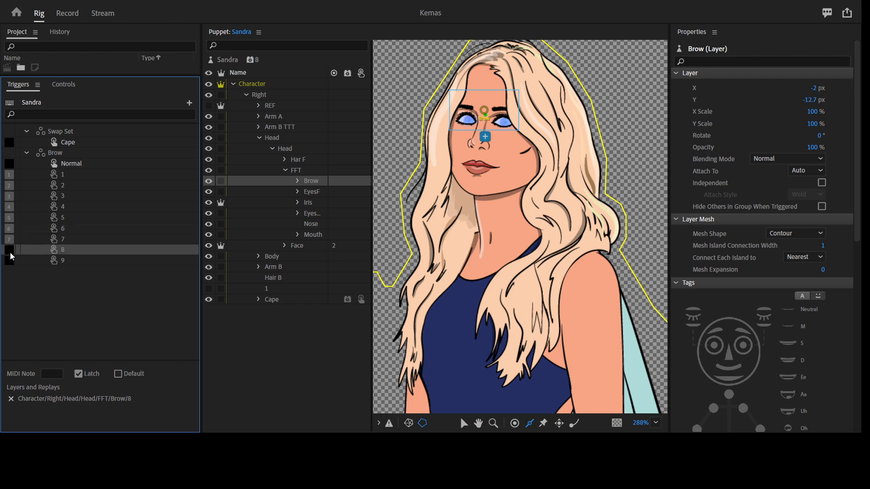
click(10, 252)
key(Return)
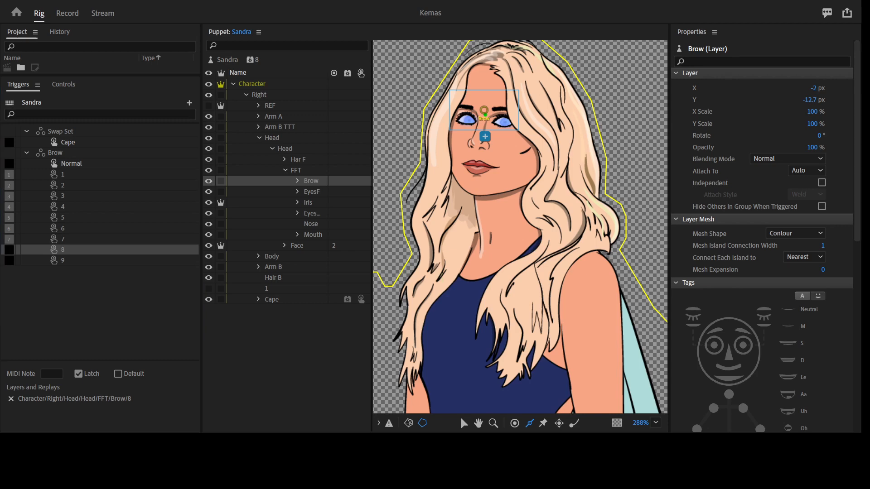
click(8, 250)
text(8)
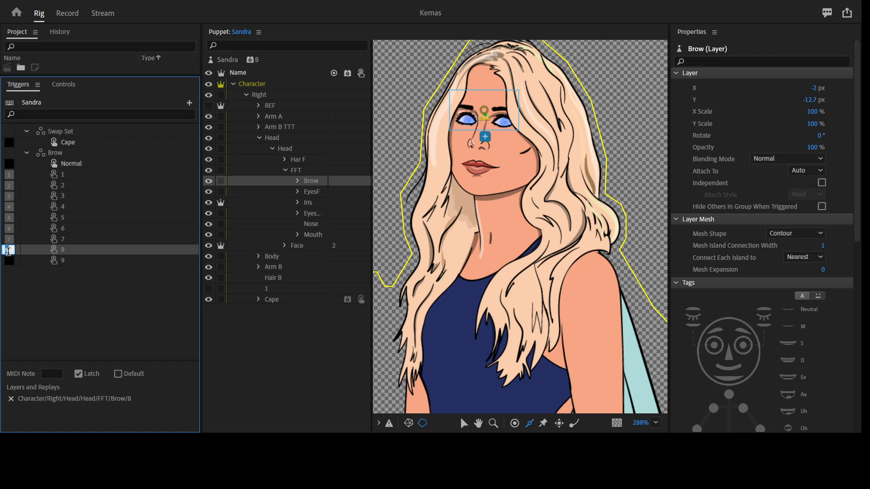
text(8)
click(3, 264)
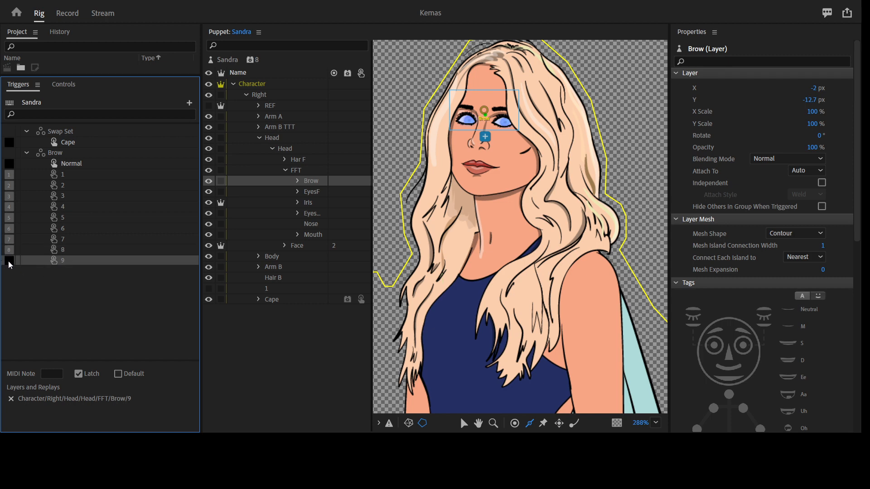
click(8, 260)
click(97, 261)
Tag the Iris layer's handle as Draggable and clip the Iris layer to the EyesBG layer
click(318, 191)
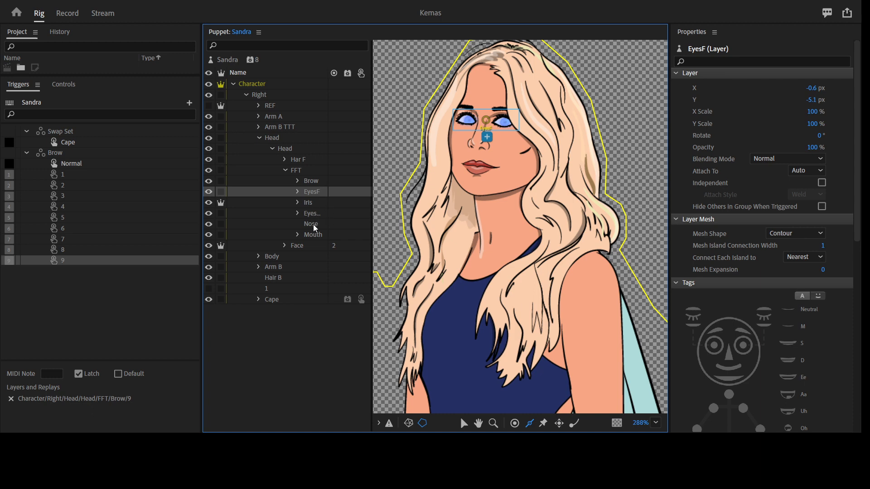
drag(372, 178, 395, 179)
click(316, 203)
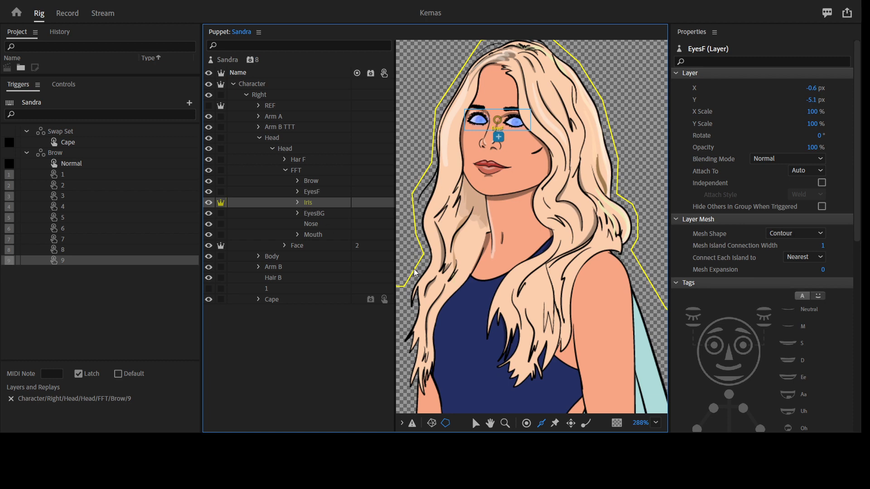
scroll(795, 368, down, 10)
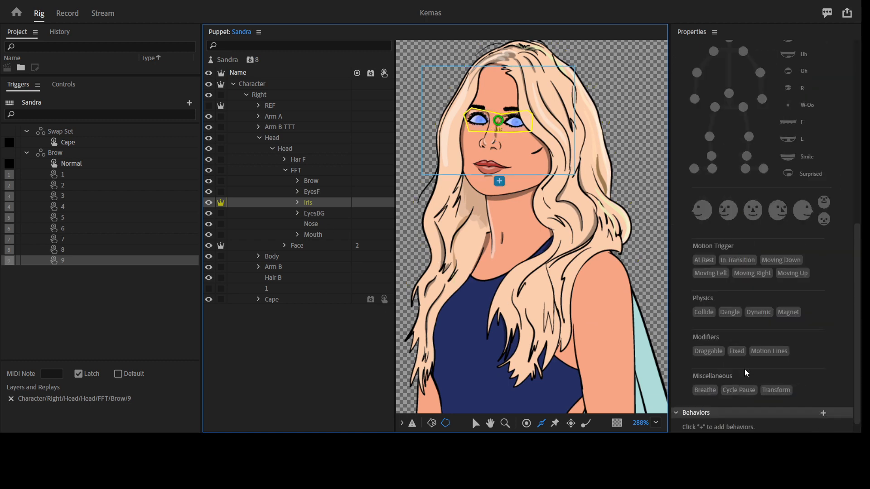
click(718, 339)
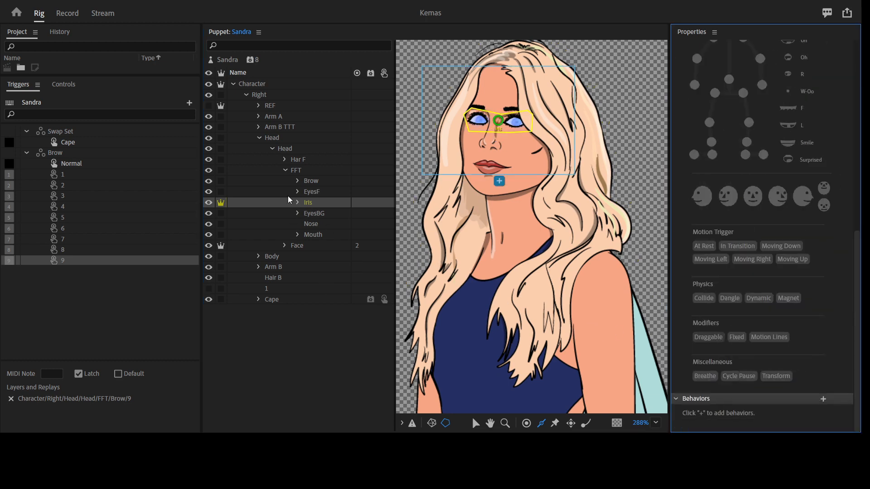
click(312, 203)
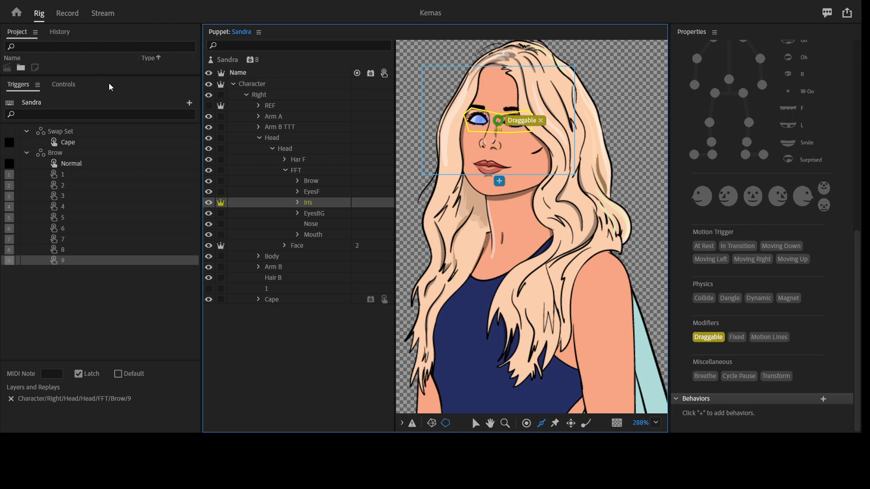
mouse_move(344, 204)
mouse_down()
mouse_move(306, 221)
mouse_move(308, 206)
mouse_move(295, 210)
mouse_up()
Create a trigger from the g layer inside the Iris group and assign it the key X
click(297, 202)
click(329, 215)
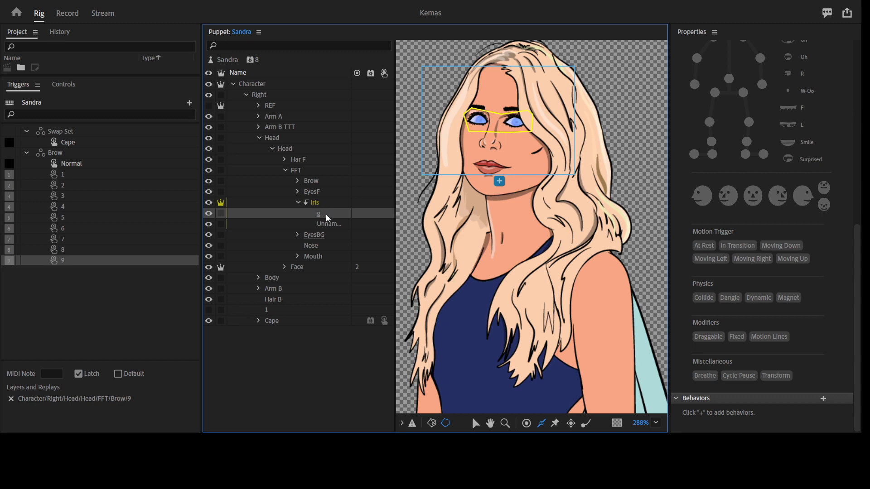
drag(328, 218, 135, 305)
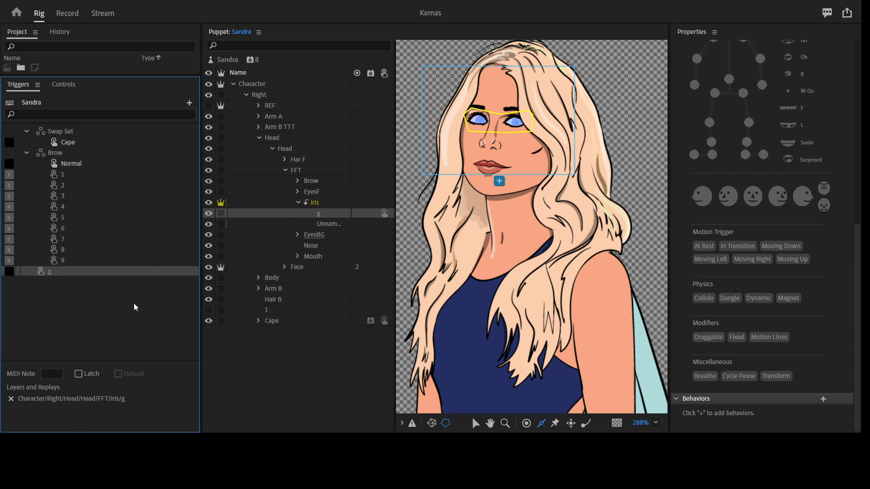
drag(7, 272, 8, 271)
click(10, 270)
click(104, 297)
Turn on Latch for the g trigger and hide the g layer in the Iris group by default
click(88, 272)
click(79, 374)
click(209, 214)
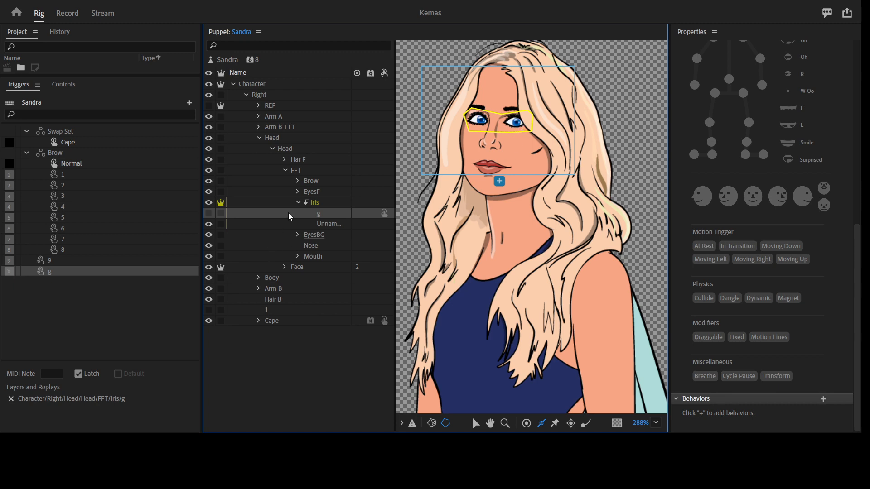
Create a trigger swap set from the EyesBG group and collapse the Brow swap set
click(298, 202)
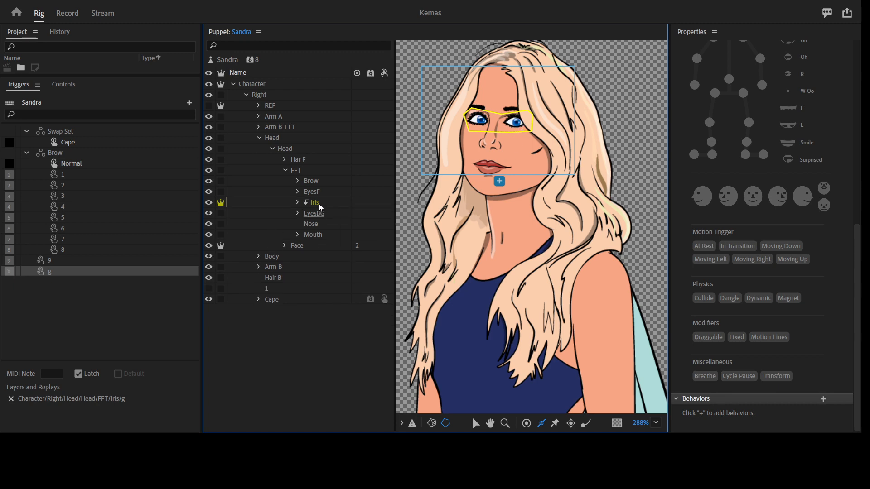
click(475, 132)
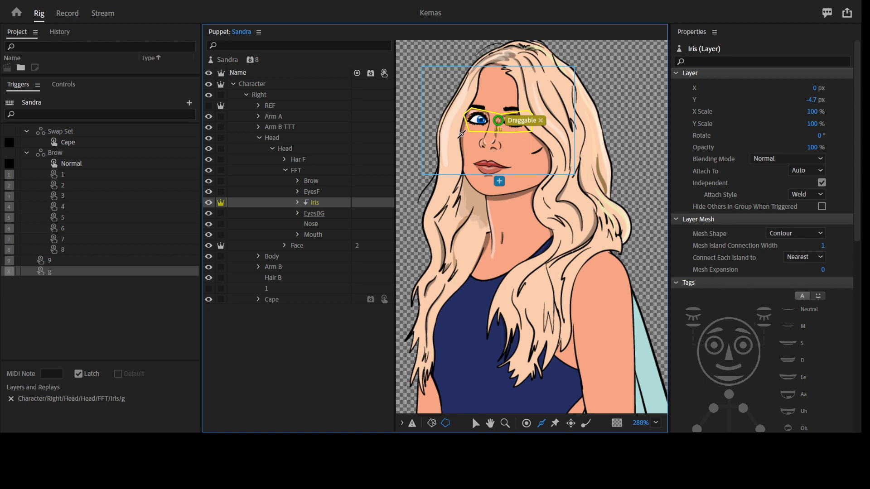
click(321, 193)
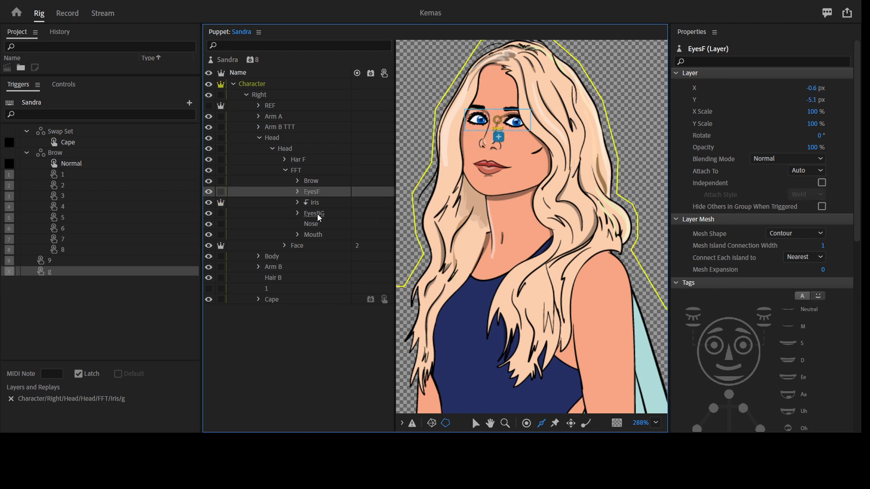
click(320, 218)
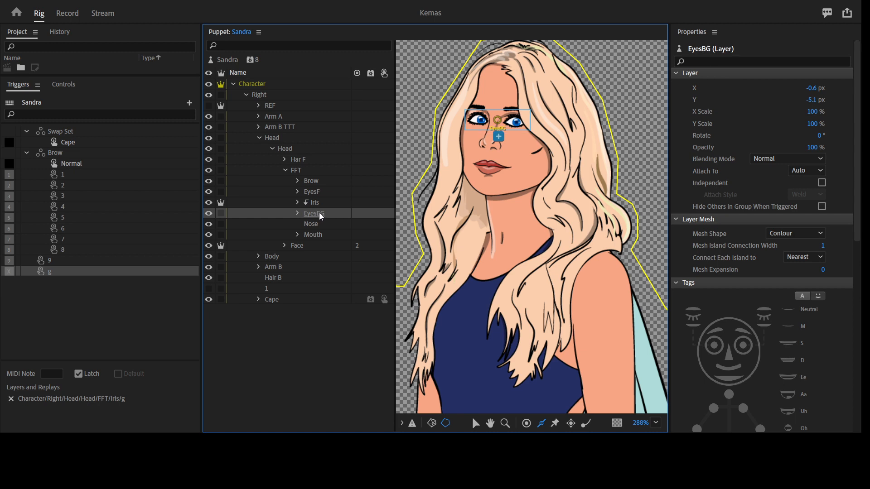
click(322, 193)
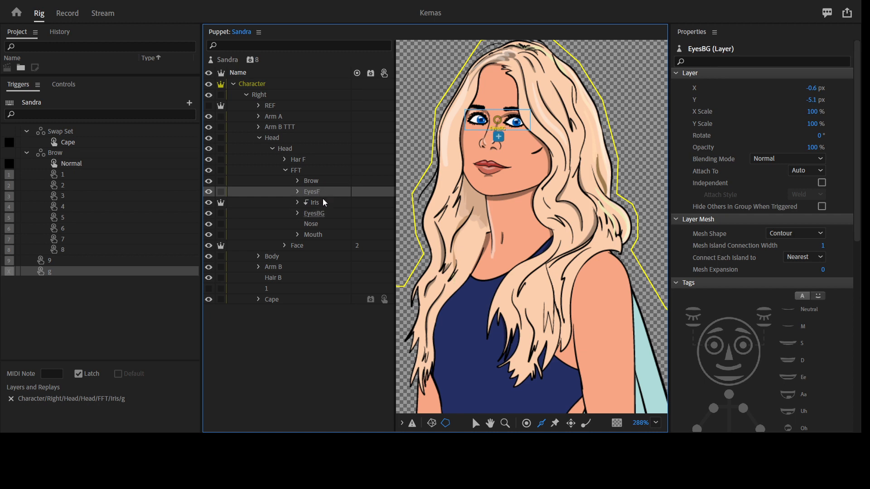
click(297, 213)
drag(321, 215, 100, 409)
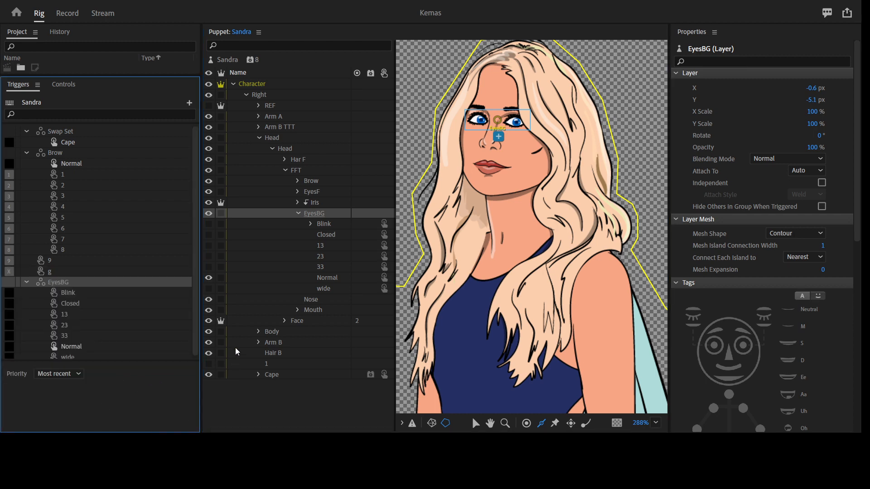
click(59, 292)
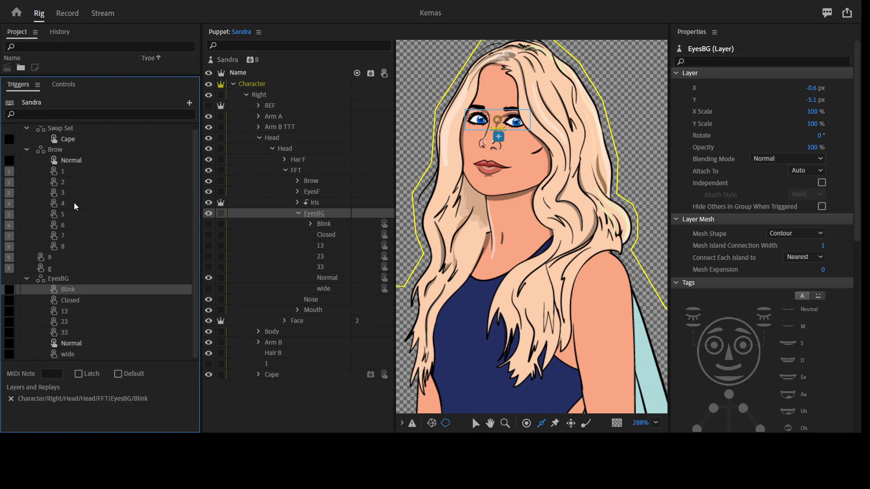
click(28, 149)
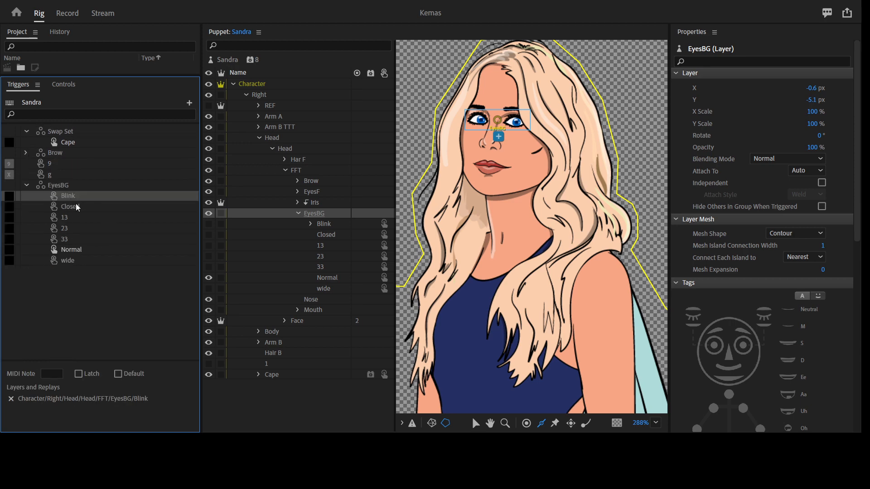
Turn on Latch for all EyesBG swap set triggers, from Blink through wide
shift+click(88, 259)
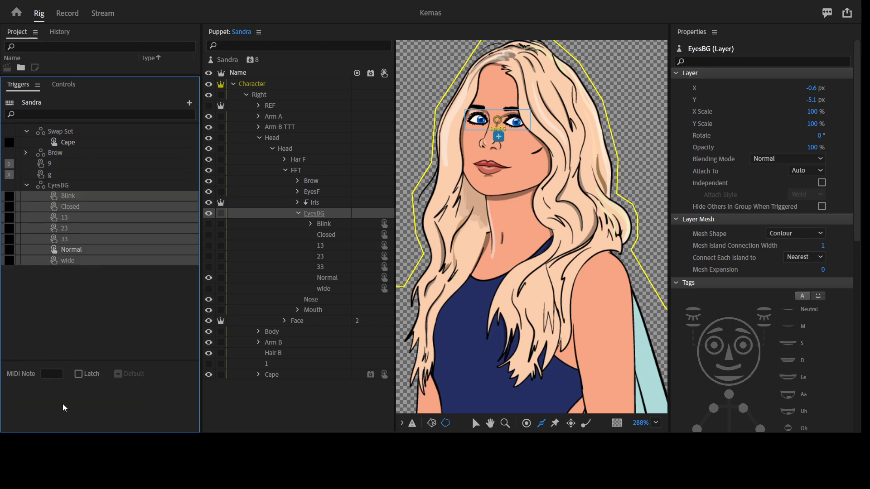
click(79, 375)
Add the EyesF layers Blink, Closed, 13, 23, 33, Normal and wide to the matching EyesBG triggers and collapse both eye groups
click(327, 224)
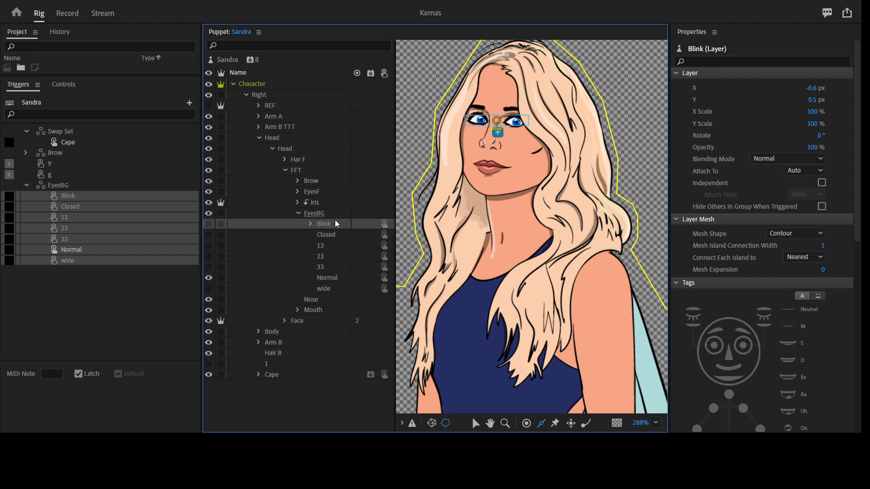
click(298, 193)
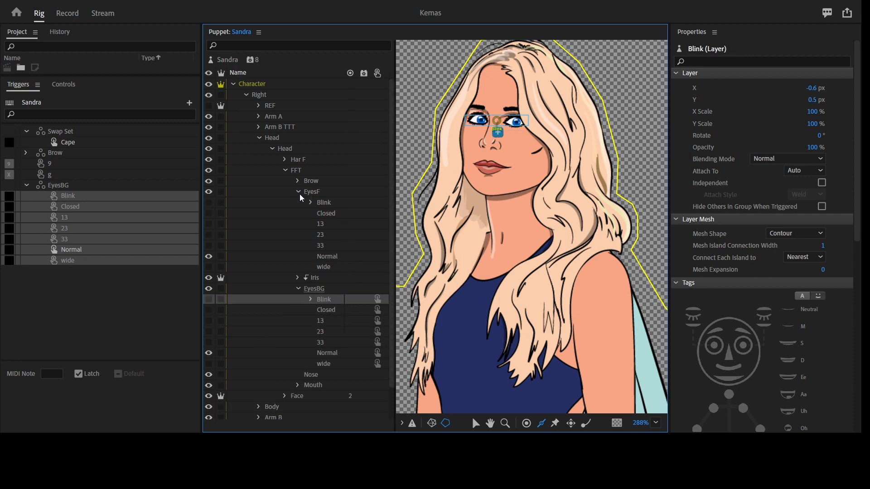
click(332, 203)
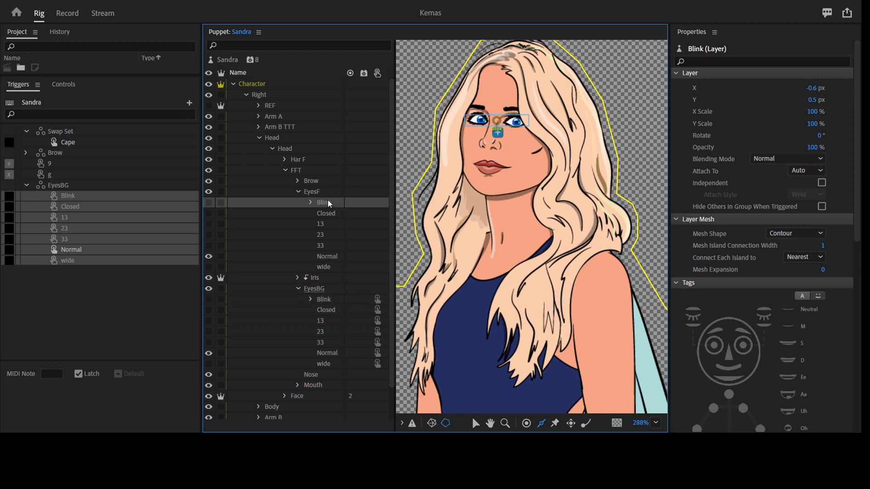
drag(333, 205, 96, 207)
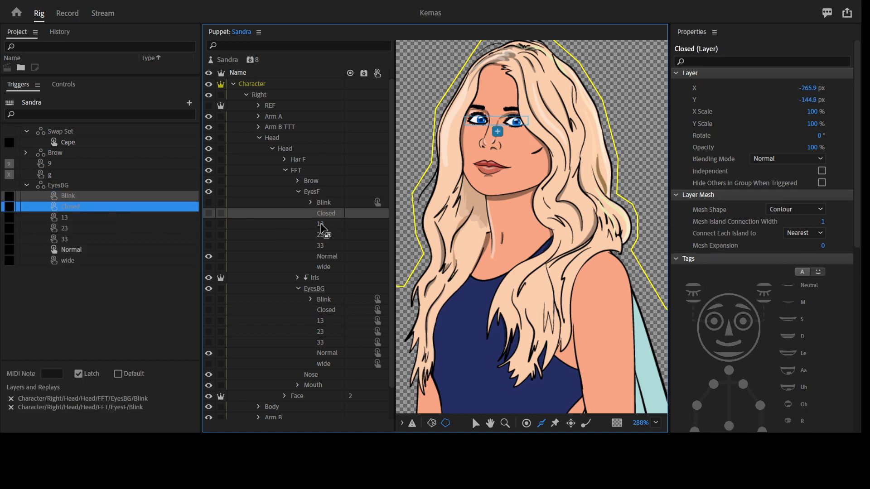
drag(322, 229, 85, 223)
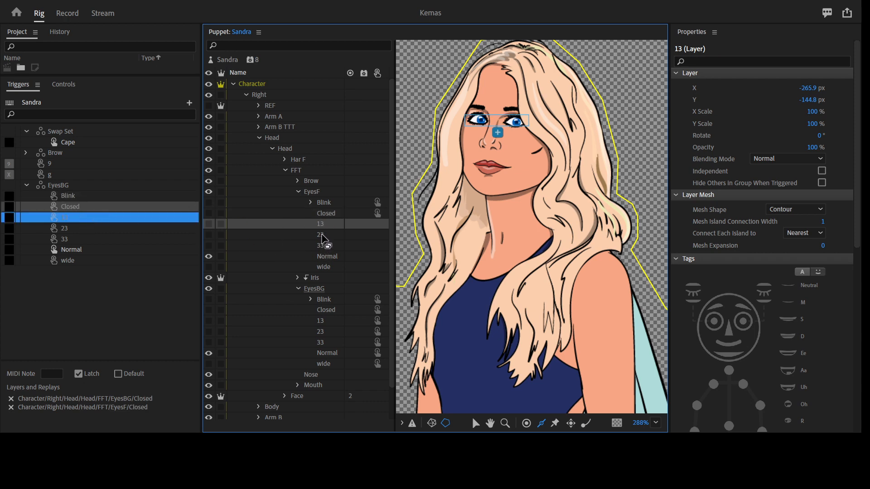
click(323, 236)
drag(59, 209, 323, 267)
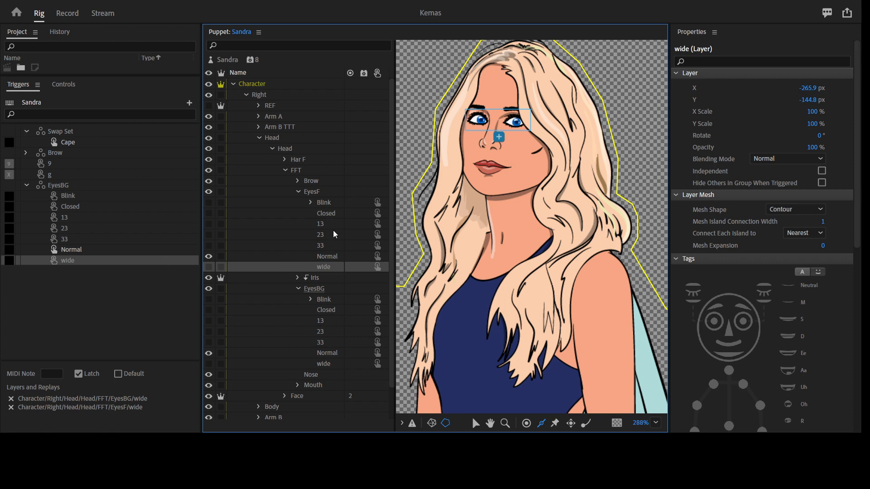
click(299, 191)
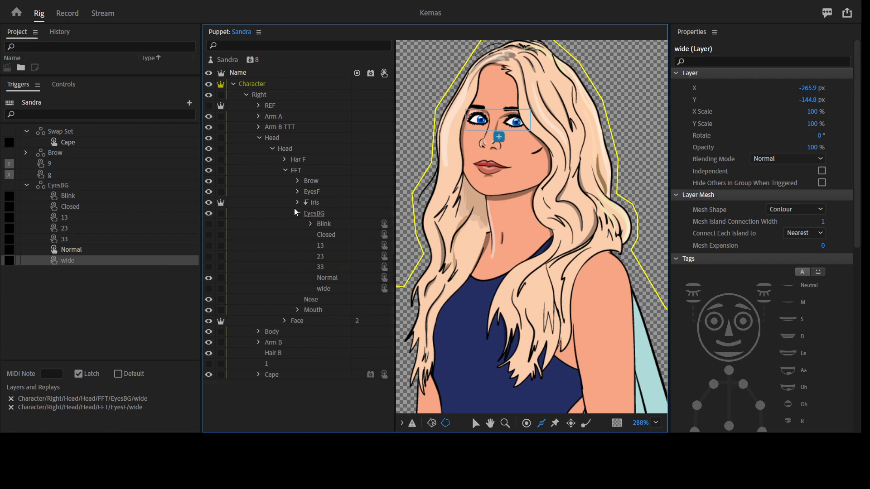
click(298, 213)
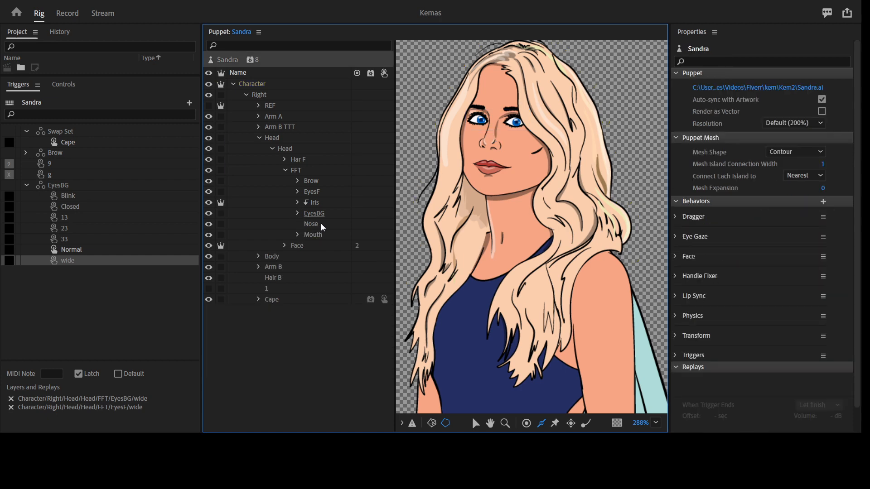
Add a Cycle Layers behavior to layers 1 through 9 of the Brow group together
click(320, 234)
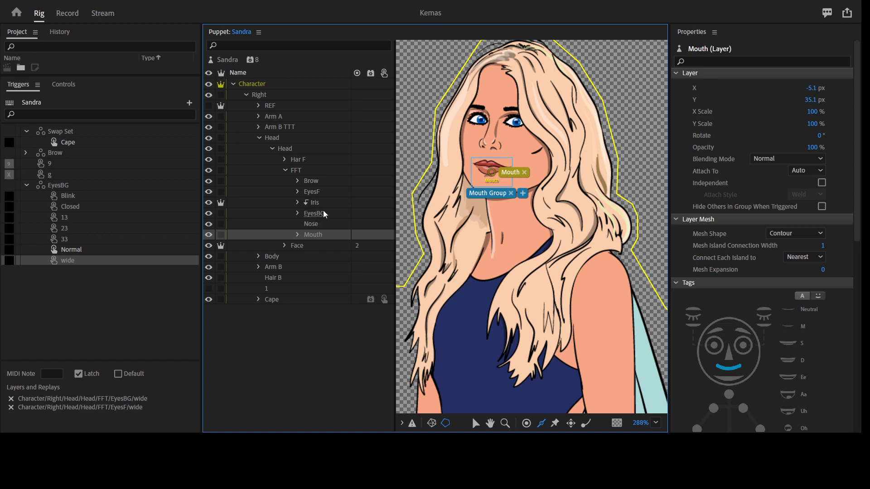
click(298, 181)
click(325, 215)
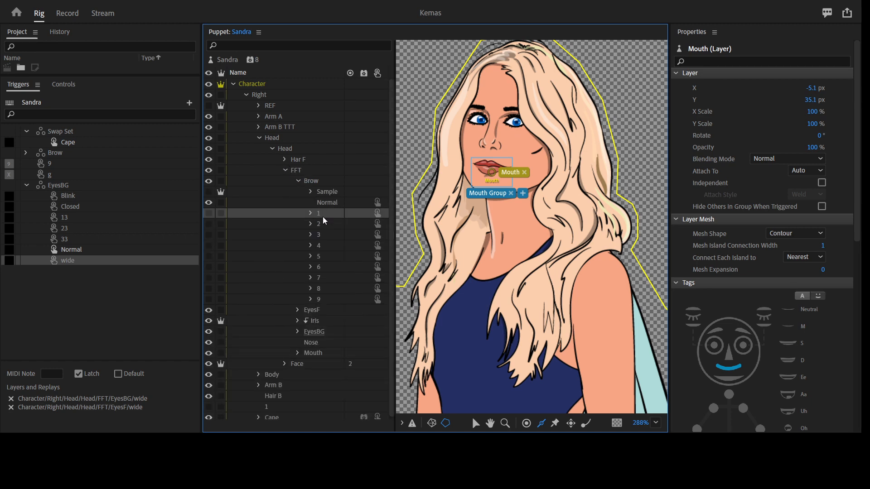
shift+click(335, 307)
click(310, 213)
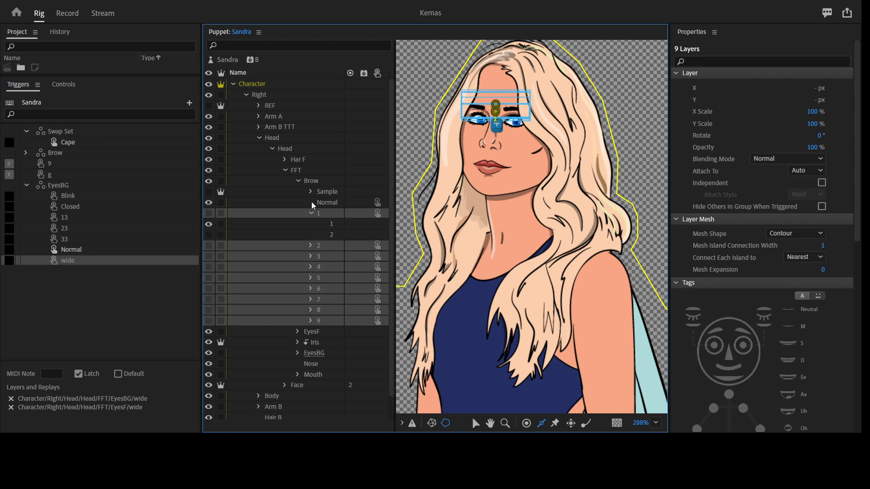
click(311, 213)
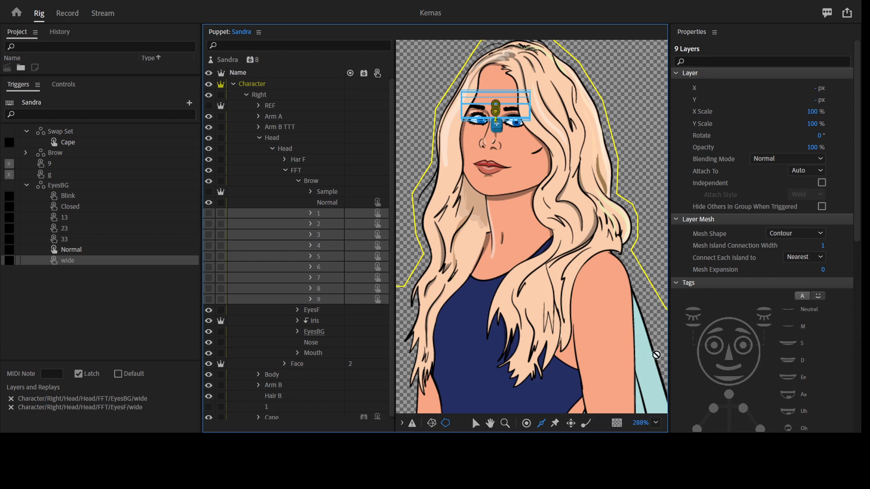
click(856, 351)
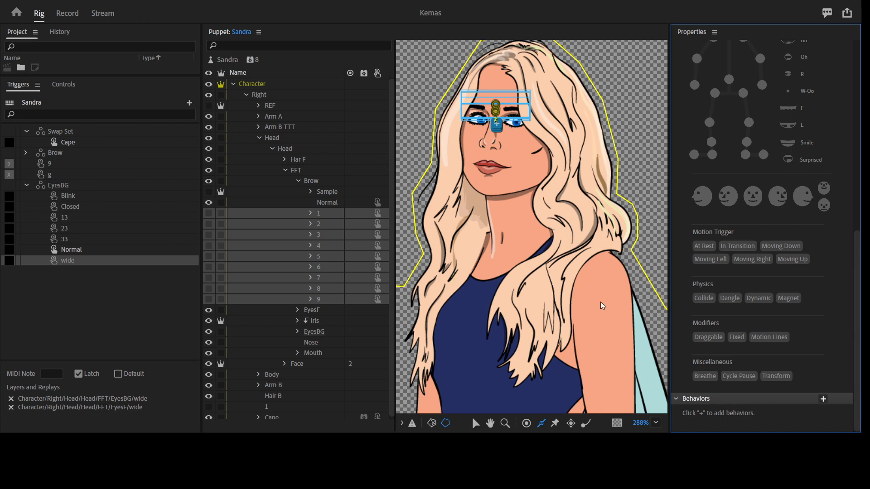
click(843, 335)
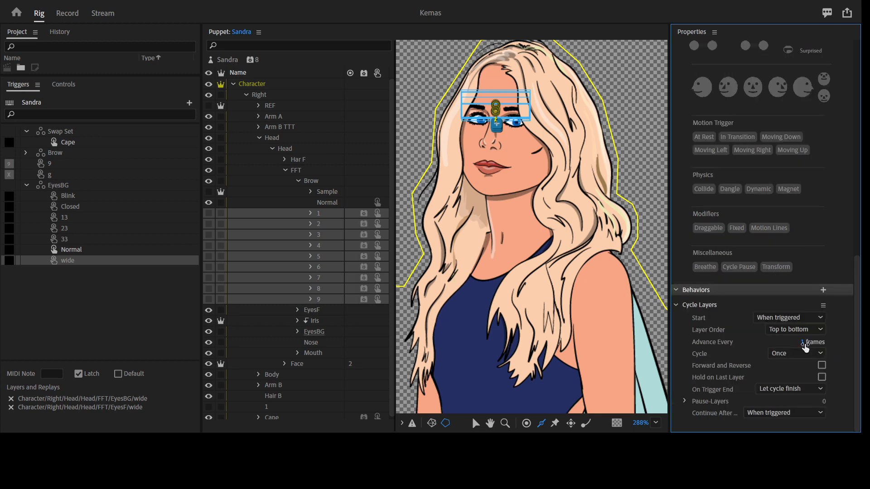
Set the brow cycles to advance every 2 frames with Forward and Reverse and Hold on Last Layer on, and collapse the Brow group
click(803, 342)
text(2)
click(823, 366)
click(821, 378)
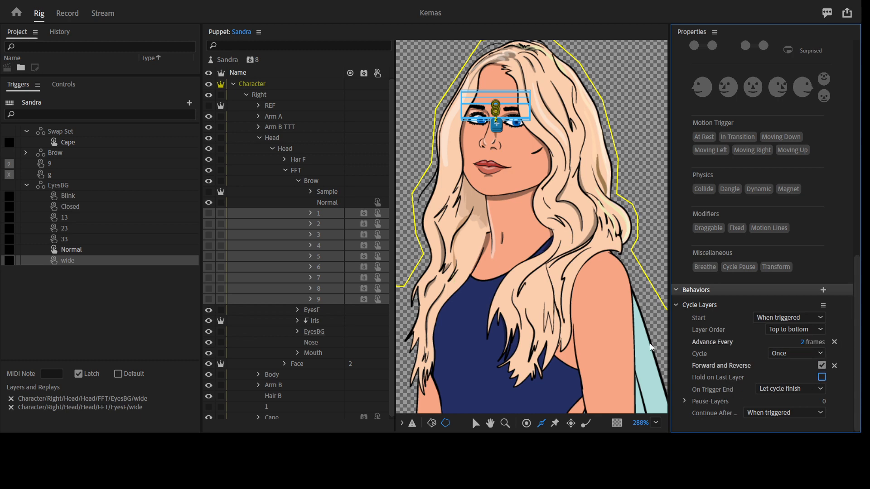
click(298, 182)
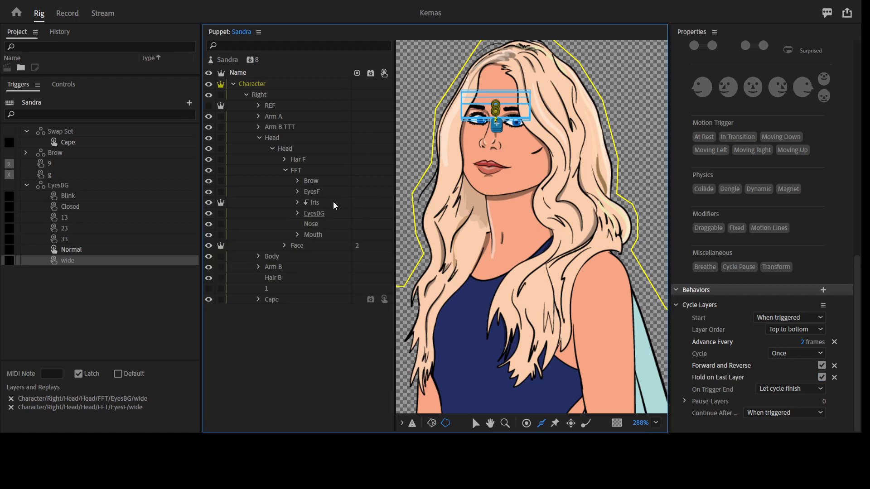
Add a Cycle Layers behavior to the Blink layers of both the EyesF and EyesBG groups
click(297, 191)
click(323, 203)
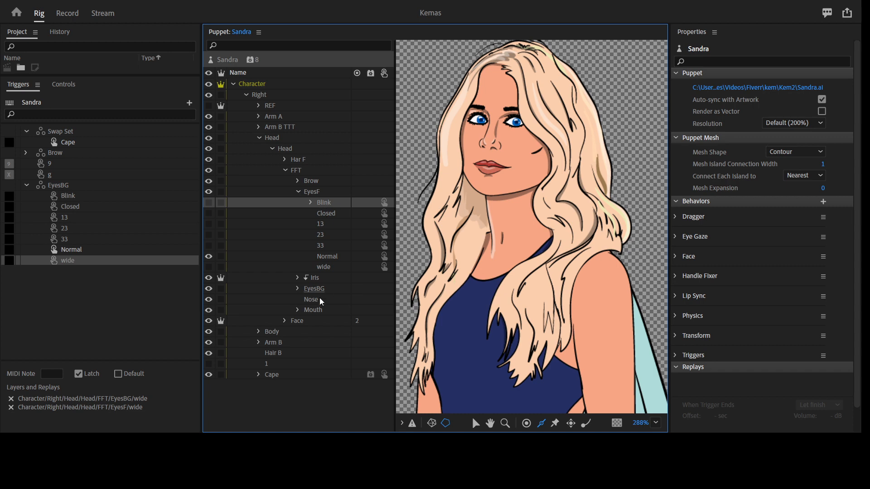
click(299, 290)
ctrl+click(335, 301)
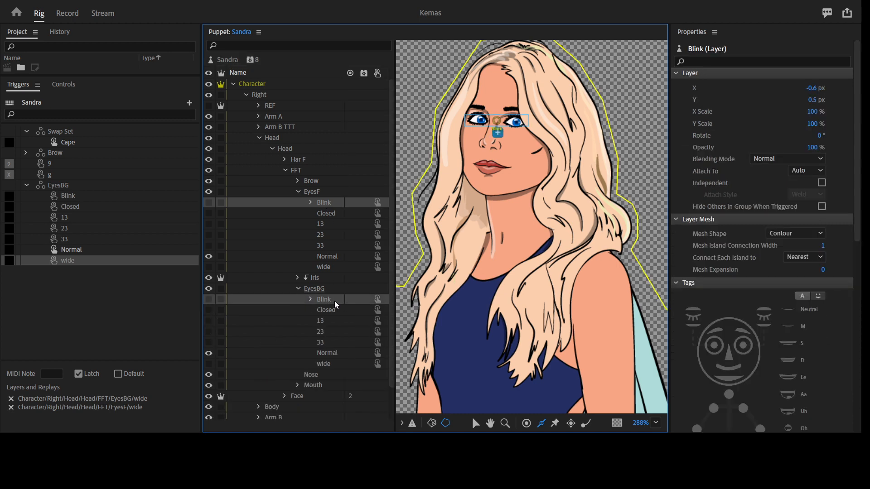
scroll(809, 347, down, 6)
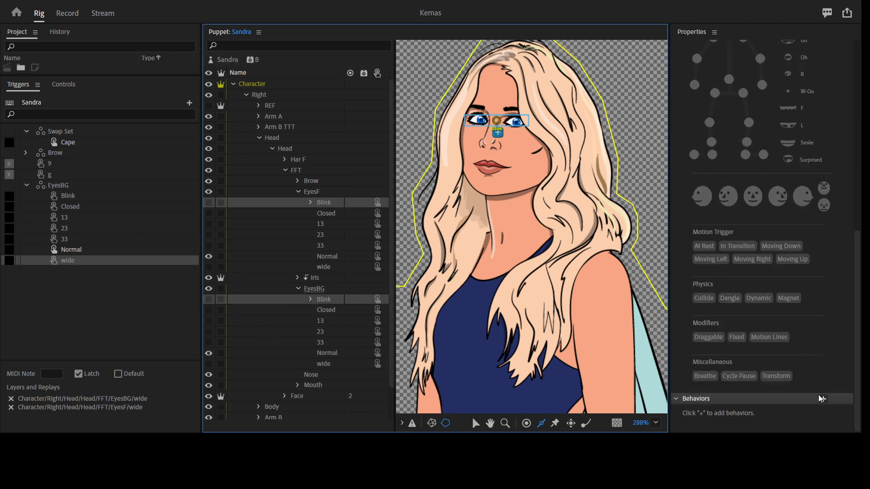
click(815, 297)
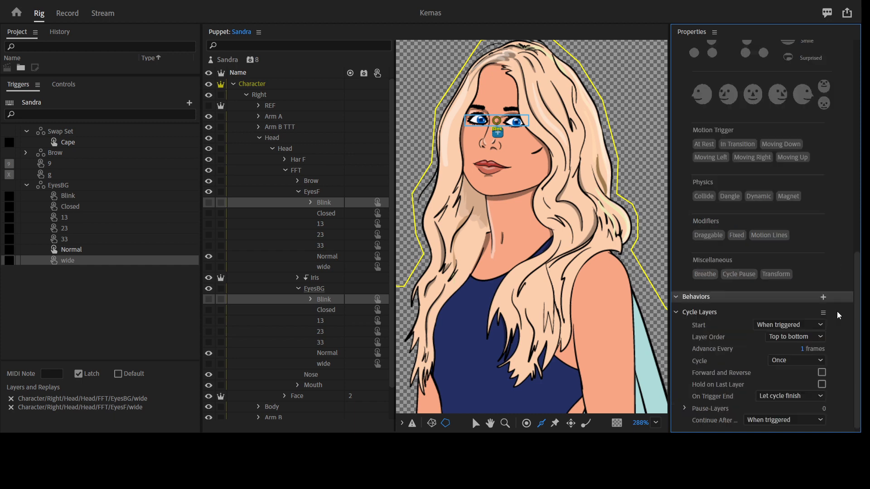
Set the Blink cycles to advance every 2 frames and turn on Forward and Reverse and Hold on Last Layer
click(808, 342)
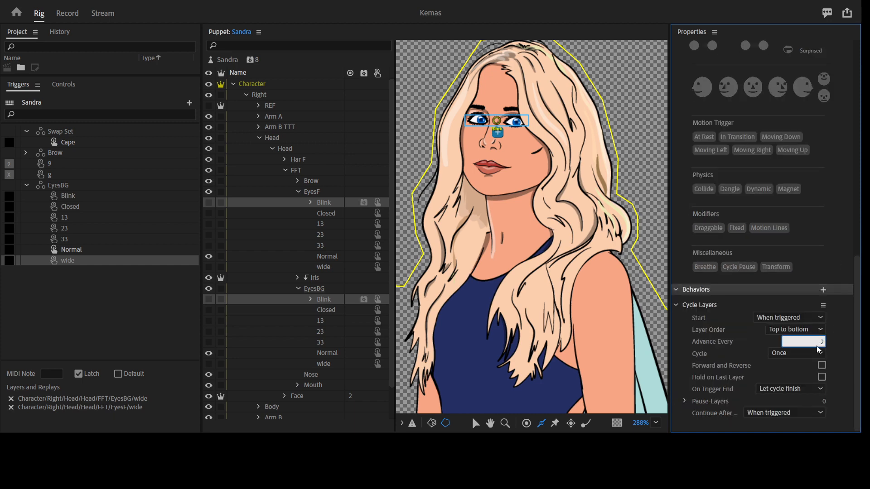
text(2)
click(821, 365)
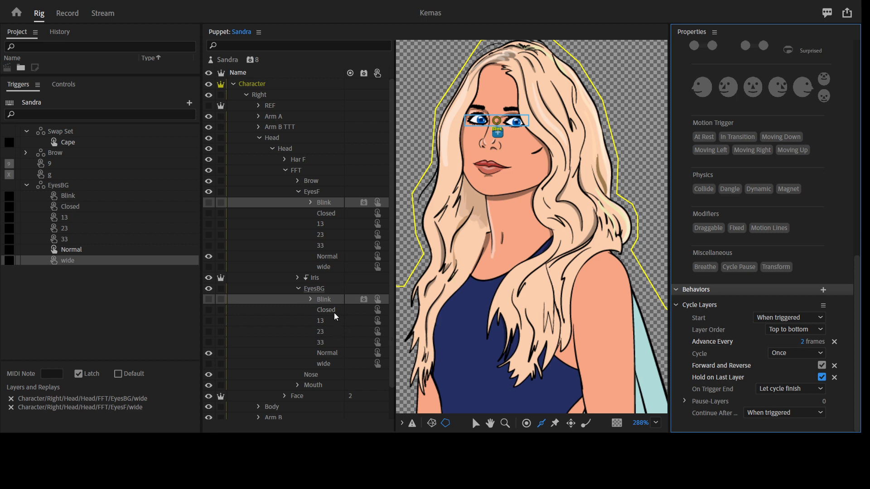
Tag both Blink layers as Left Blink and Right Blink, and add an Auto Blink behavior to the whole puppet
scroll(772, 281, up, 8)
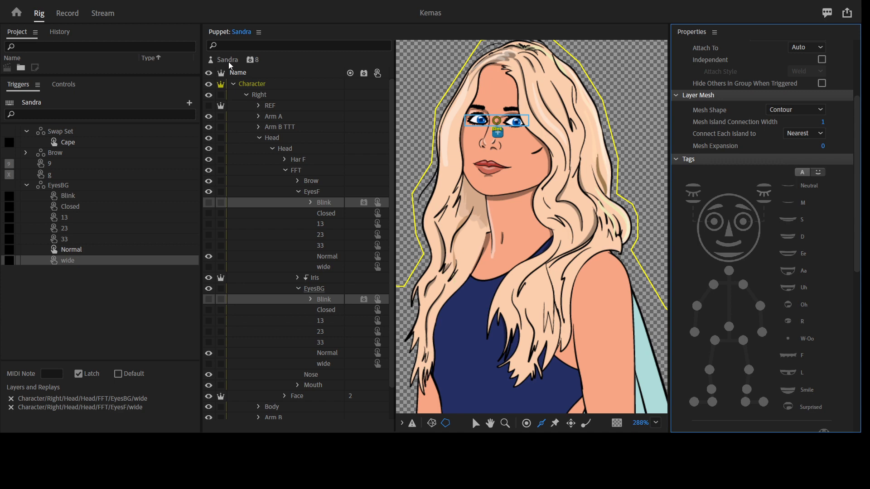
key(ctrl+z)
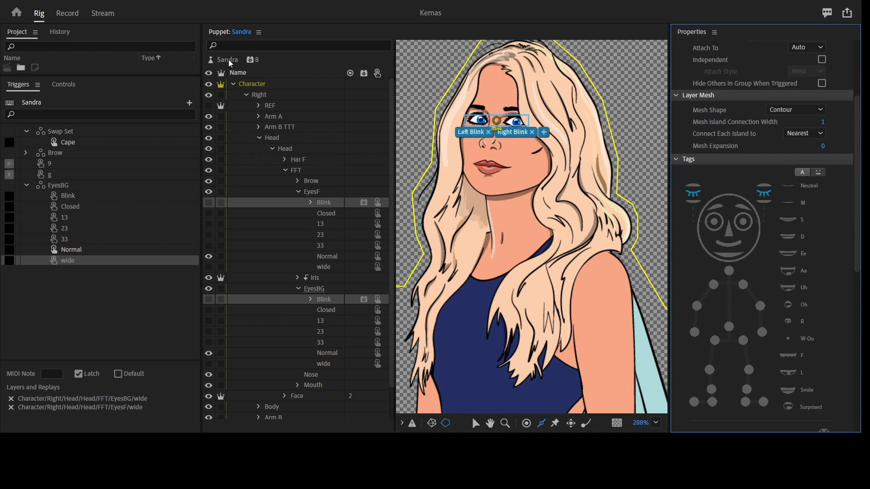
click(229, 60)
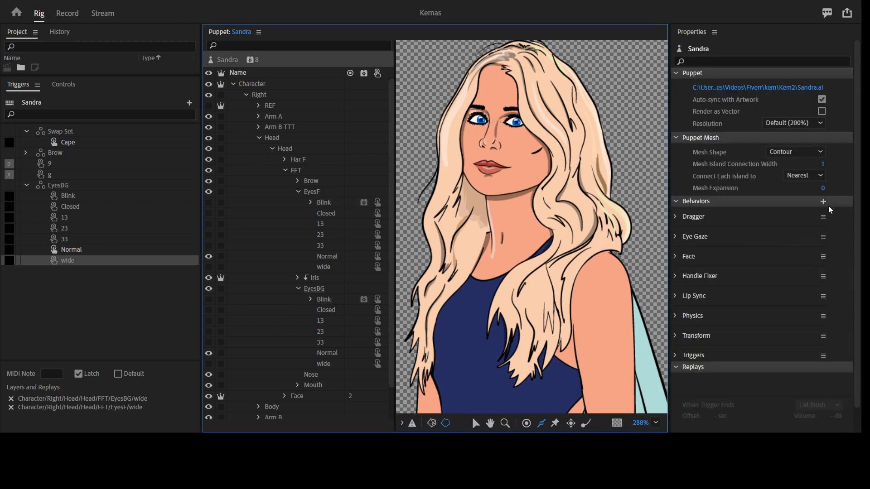
click(822, 203)
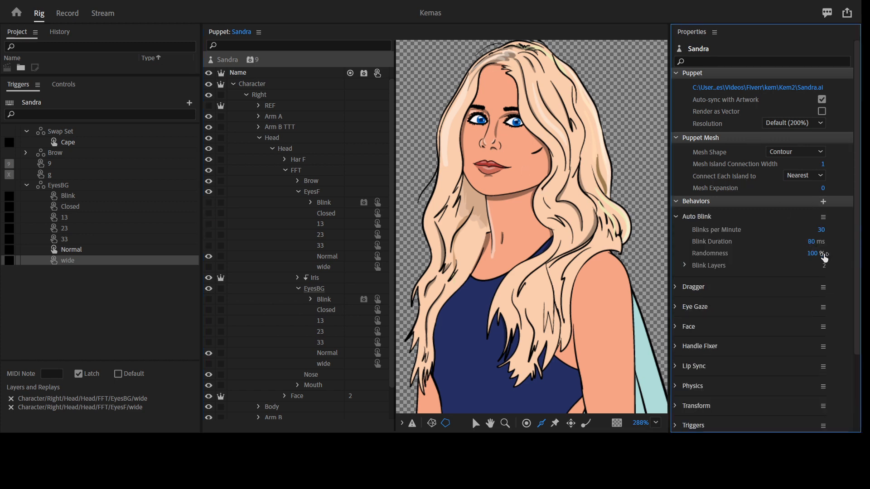
Add a Walk behavior to the puppet and set its Mode to Left & Right Arrow keys
scroll(823, 257, down, 3)
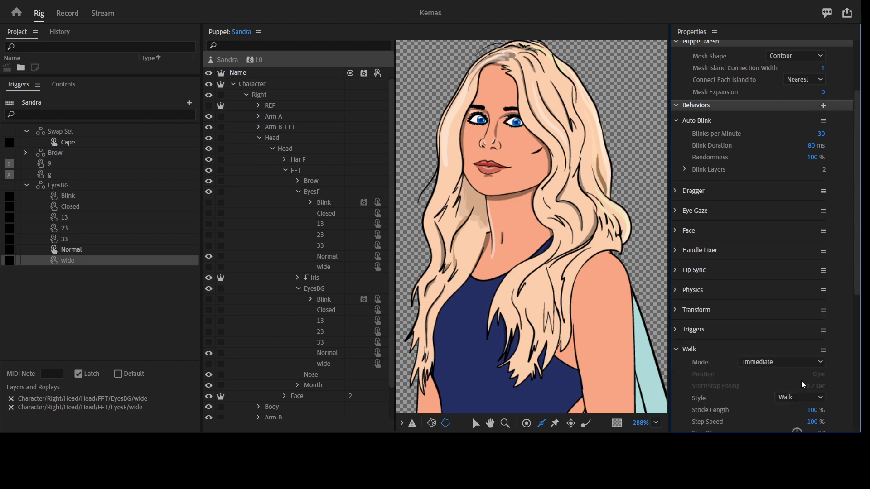
scroll(765, 229, down, 3)
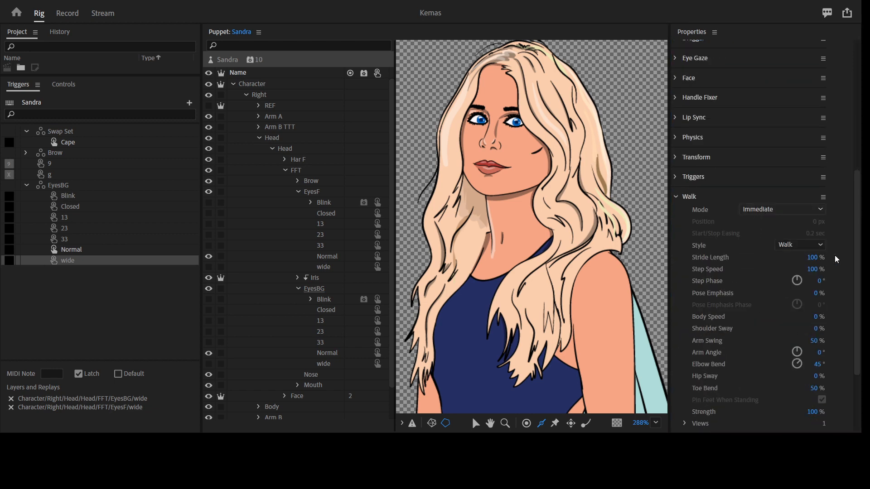
click(777, 226)
Set the Walk behavior's Strength to 75% and collapse the EyesF and EyesBG groups
drag(858, 277, 856, 316)
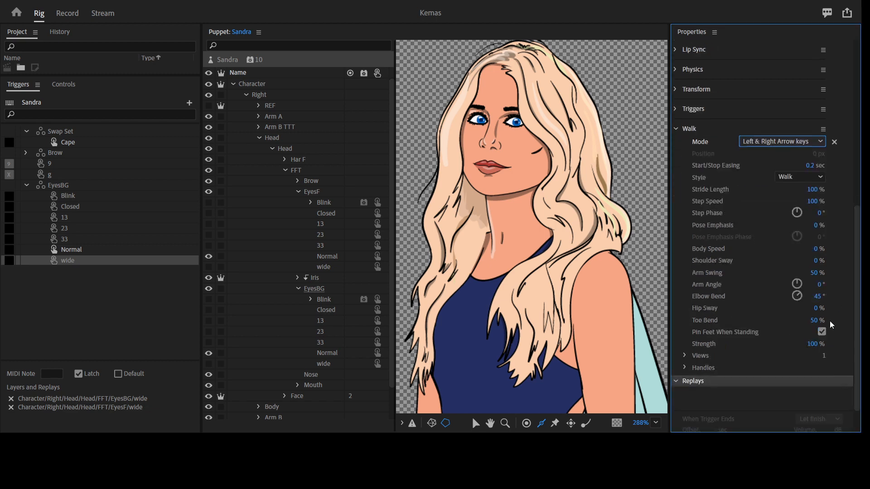
click(815, 343)
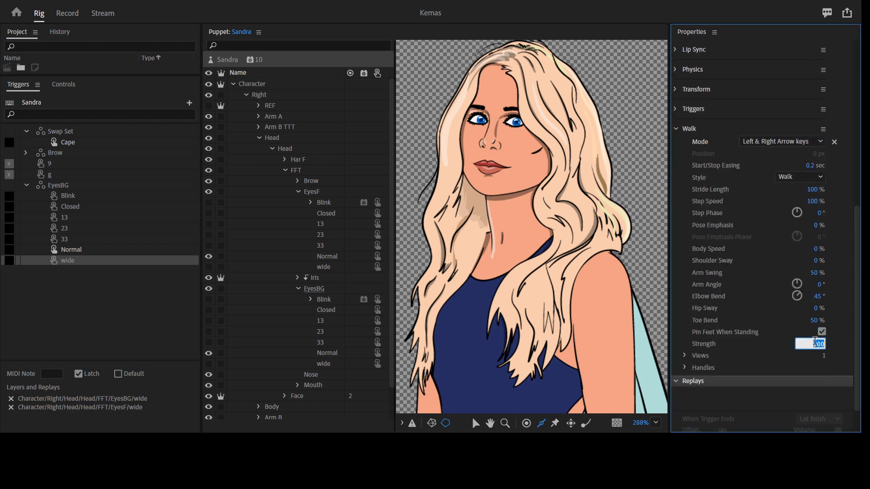
text(75)
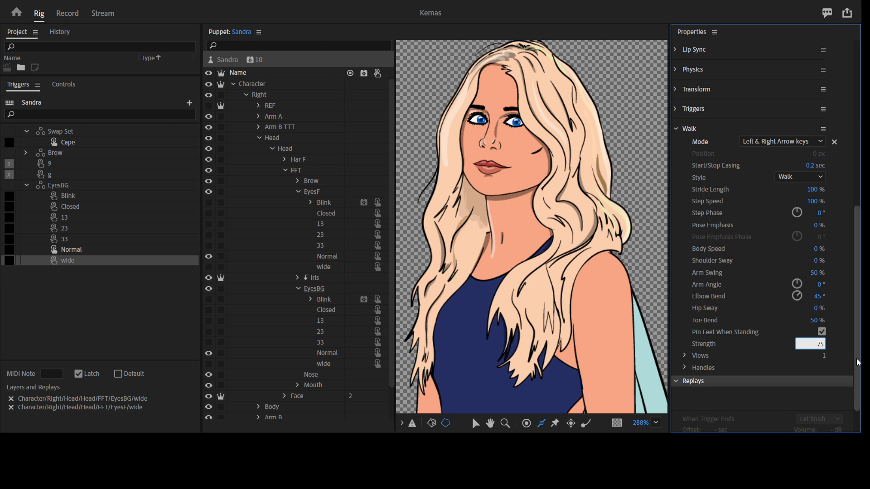
key(Return)
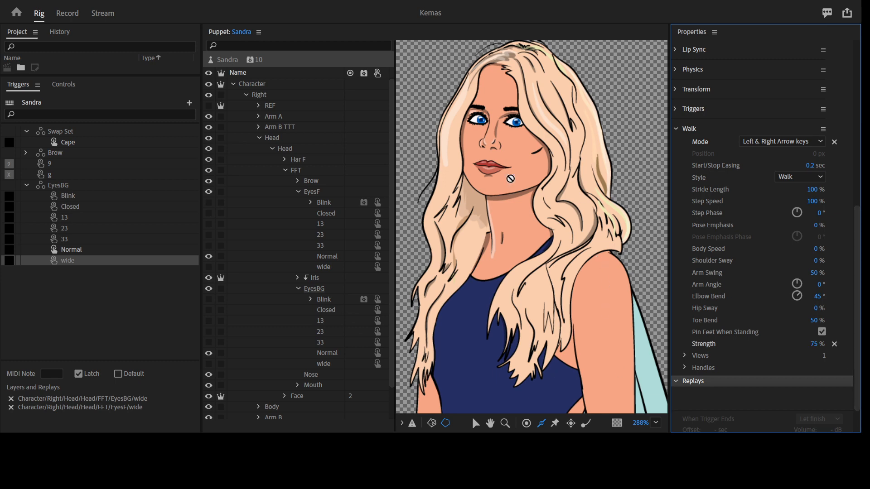
click(299, 192)
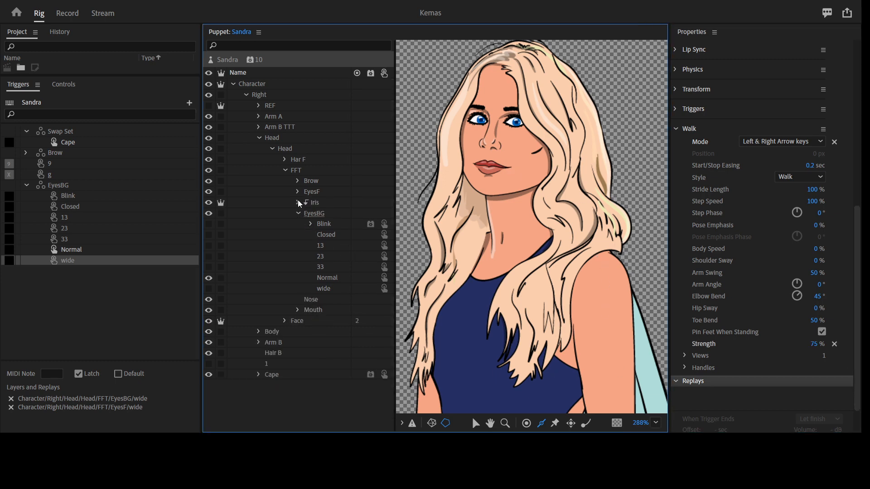
click(298, 213)
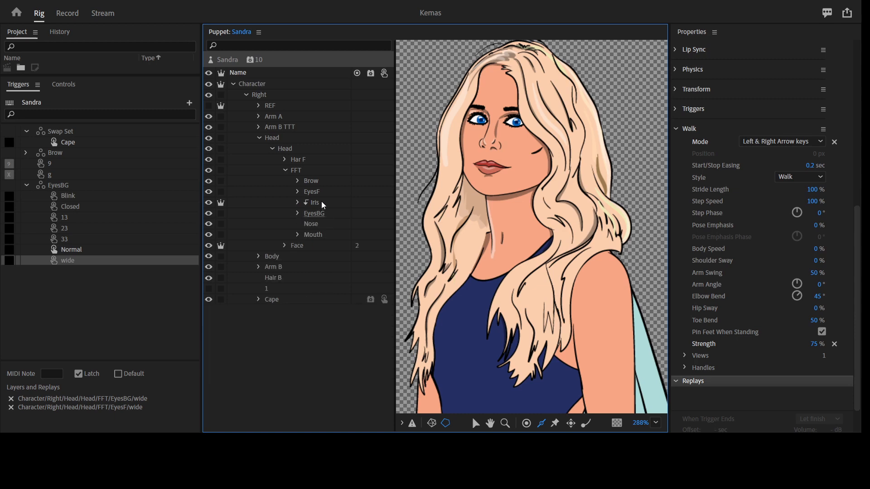
Move the Head layer's origin up to the chin and tag its handle as Draggable and Neck
click(285, 171)
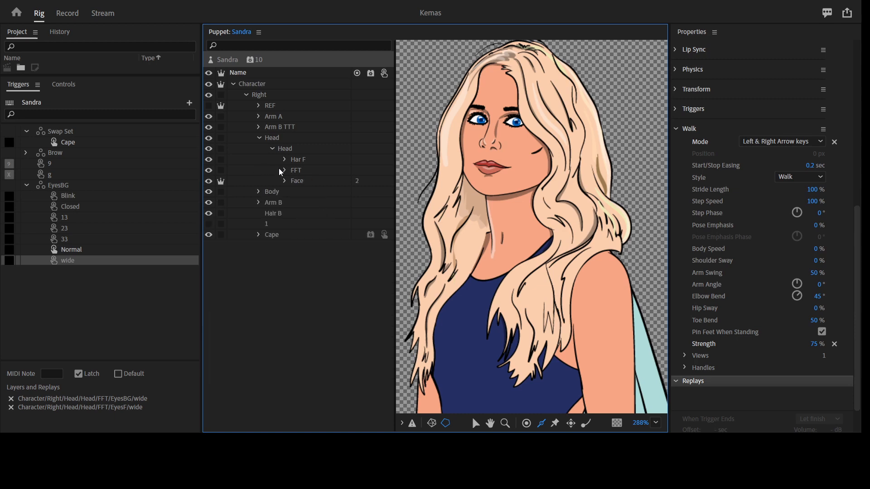
click(272, 149)
click(258, 139)
click(278, 137)
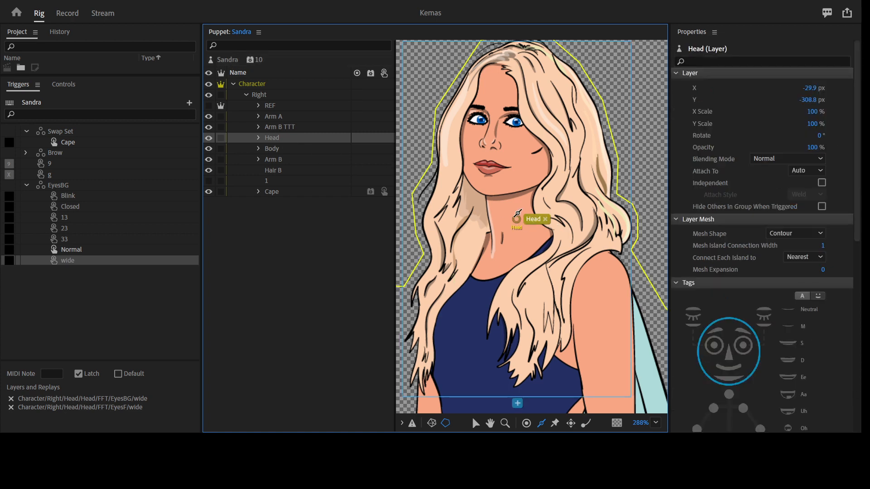
drag(516, 220, 515, 179)
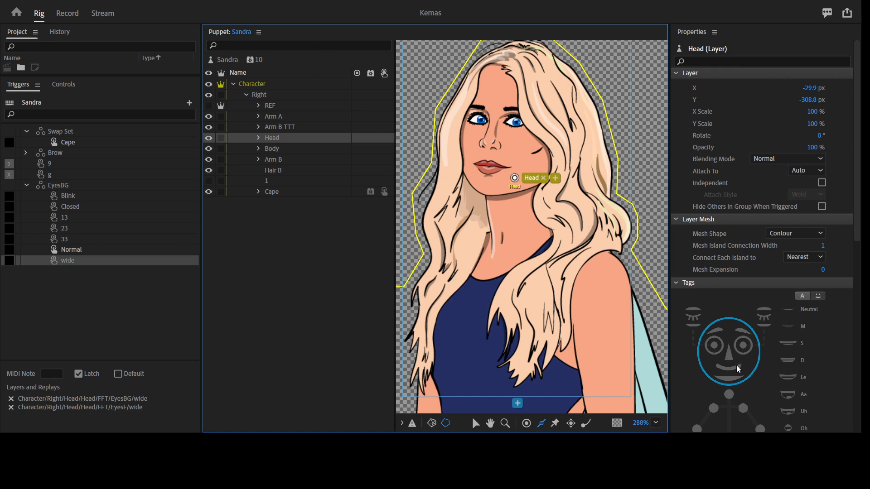
click(766, 159)
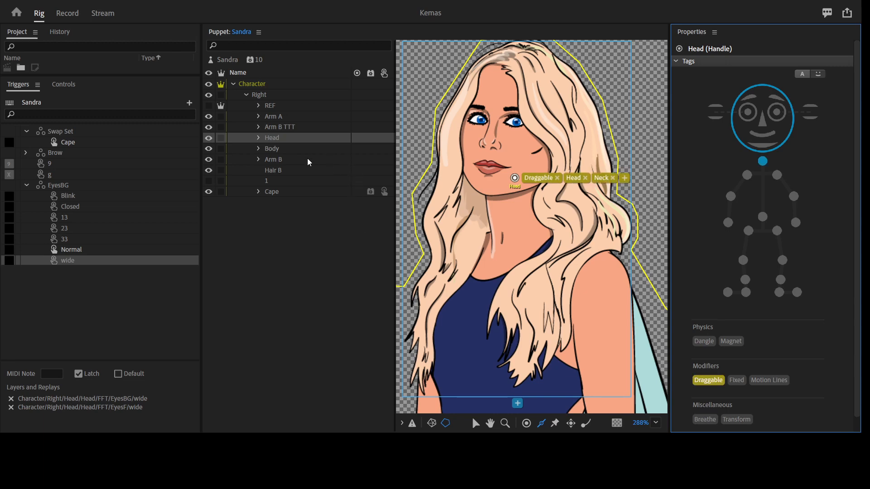
Add a handle at the waist of the Body layer and tag it as Draggable and Waist
click(283, 146)
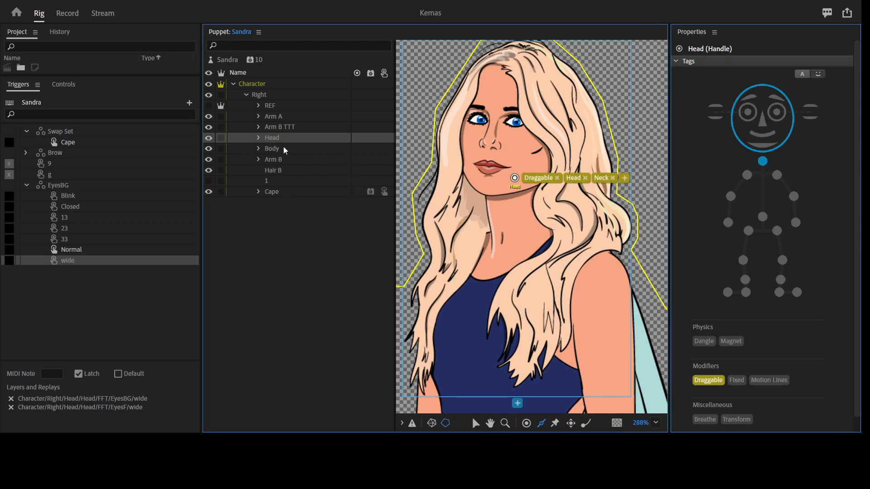
key(z)
alt+click(553, 288)
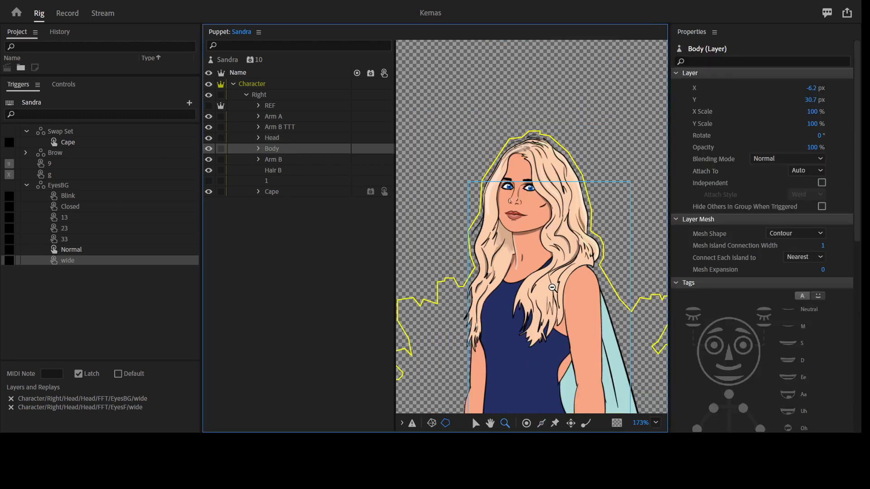
drag(574, 334, 567, 209)
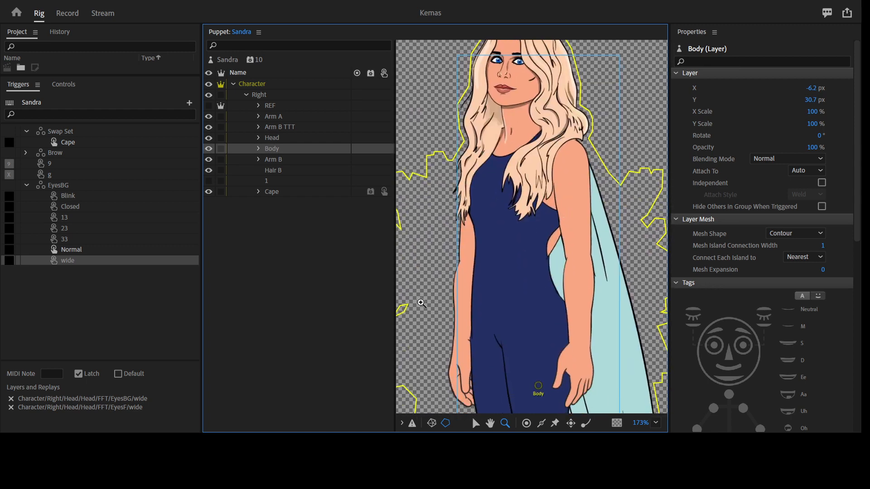
click(526, 423)
click(505, 287)
click(760, 216)
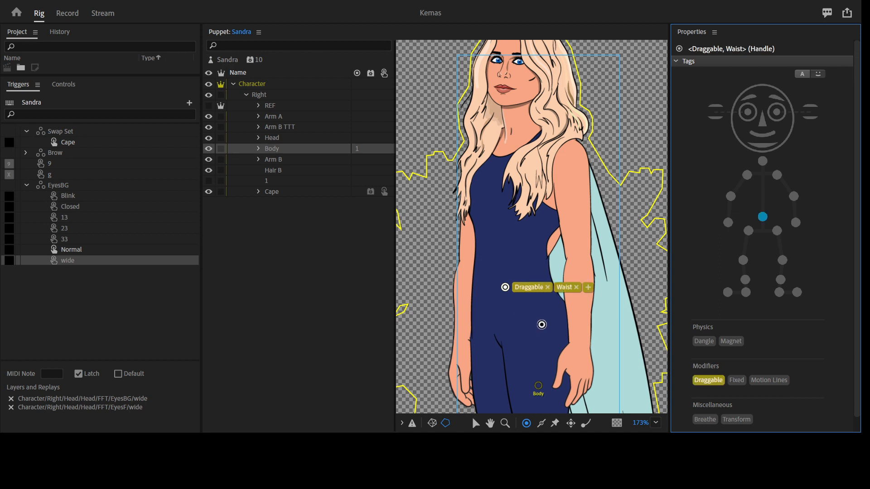
Add handles at both hips of the Body layer, tagged as Left Hip and Right Hip
click(541, 325)
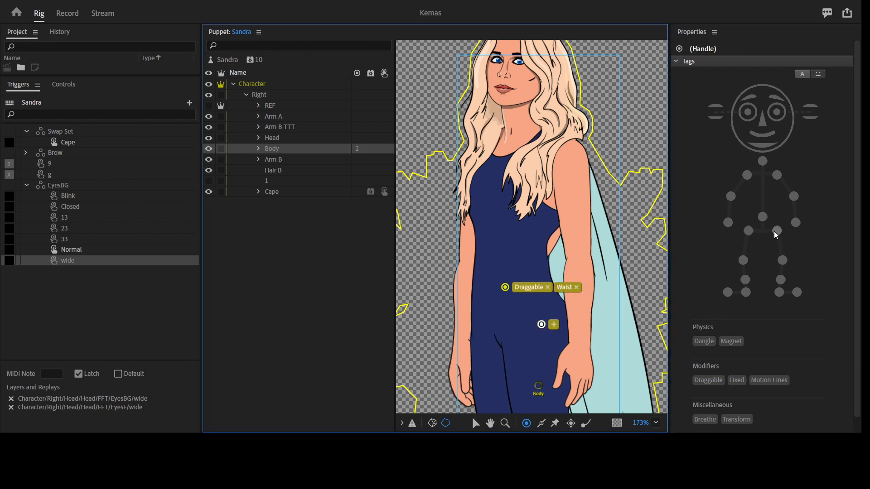
click(774, 231)
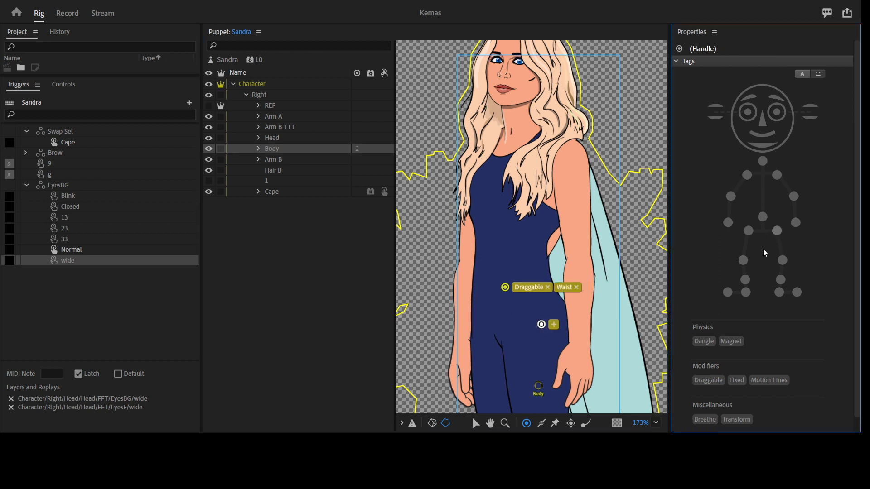
click(749, 230)
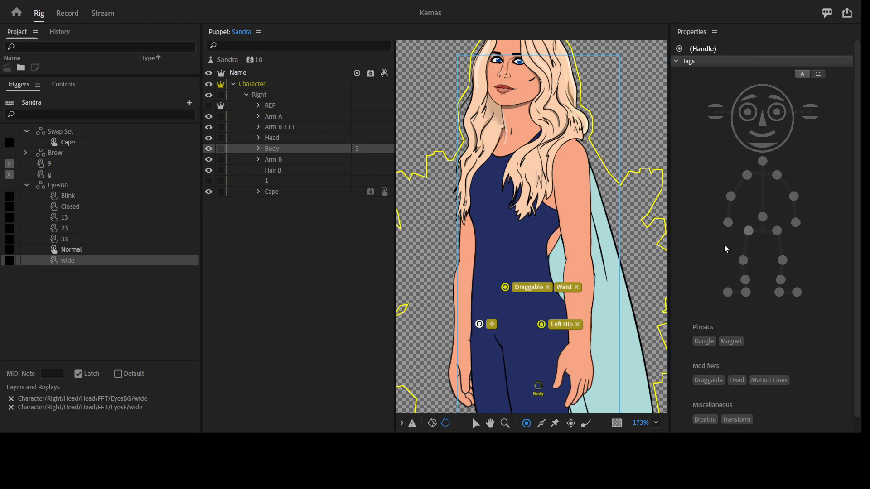
Make the LegA and Leg B layers inside the Body group independent
click(258, 149)
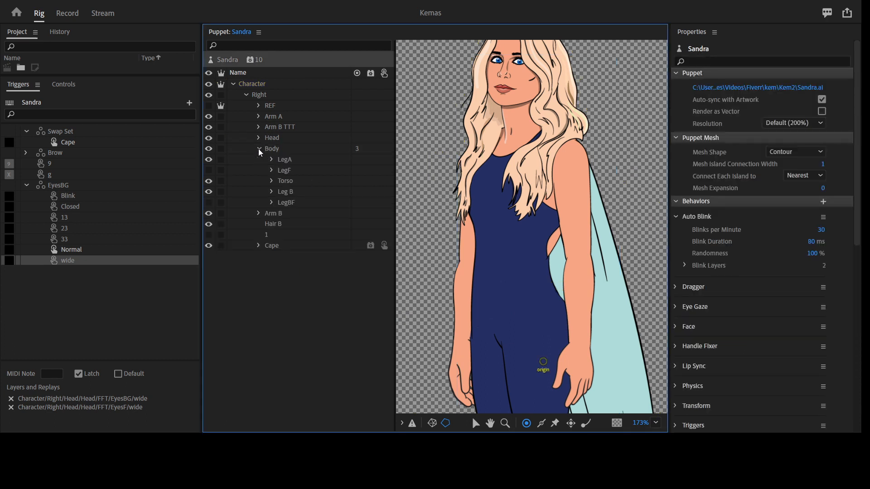
click(288, 162)
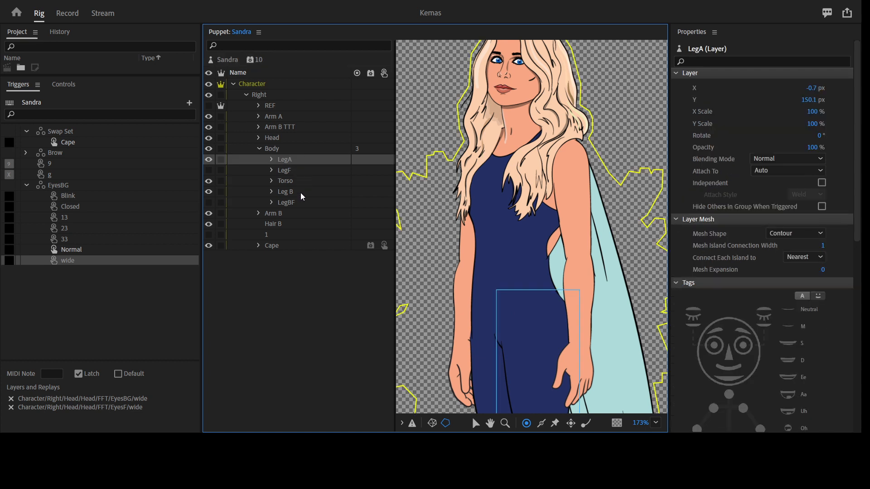
click(292, 171)
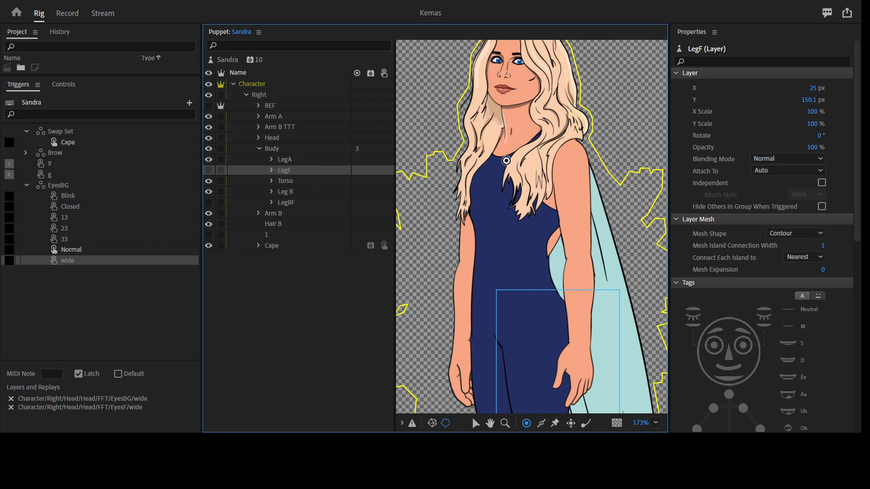
click(272, 171)
click(272, 171)
click(300, 164)
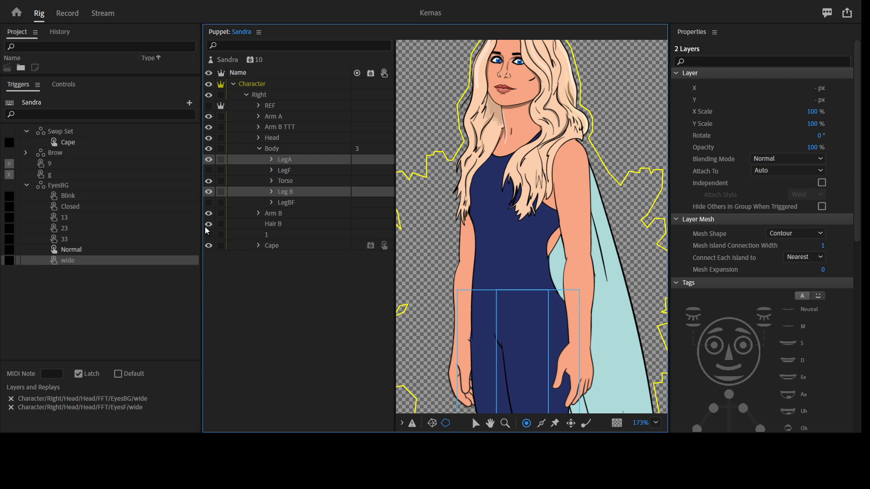
click(220, 192)
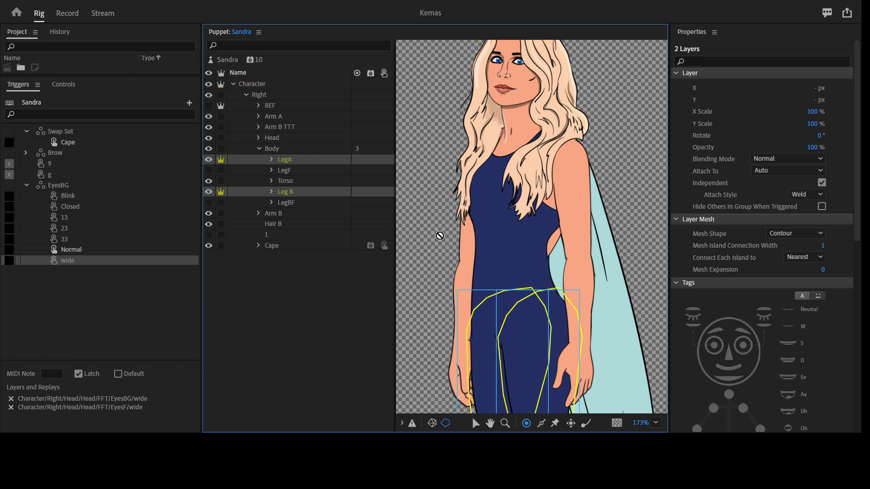
Move the origin handles of Leg B and LegA from the boots up to their hip joints
key(z)
drag(529, 271, 526, 286)
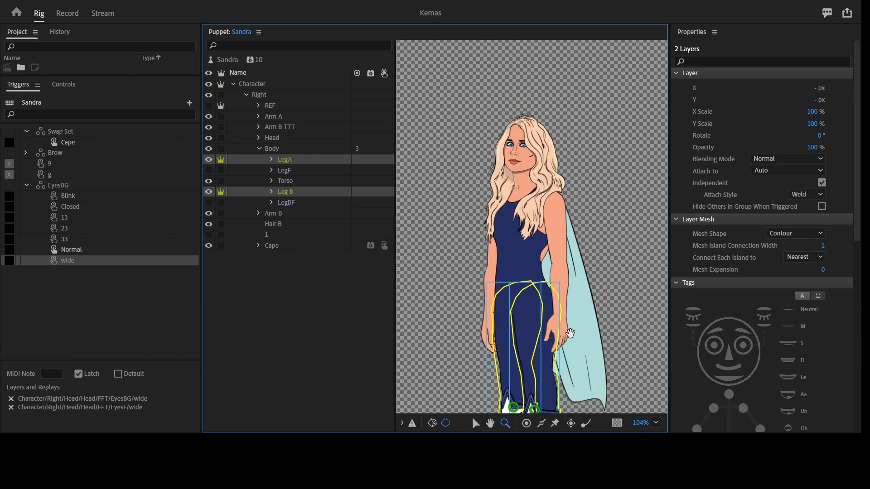
scroll(544, 185, down, 5)
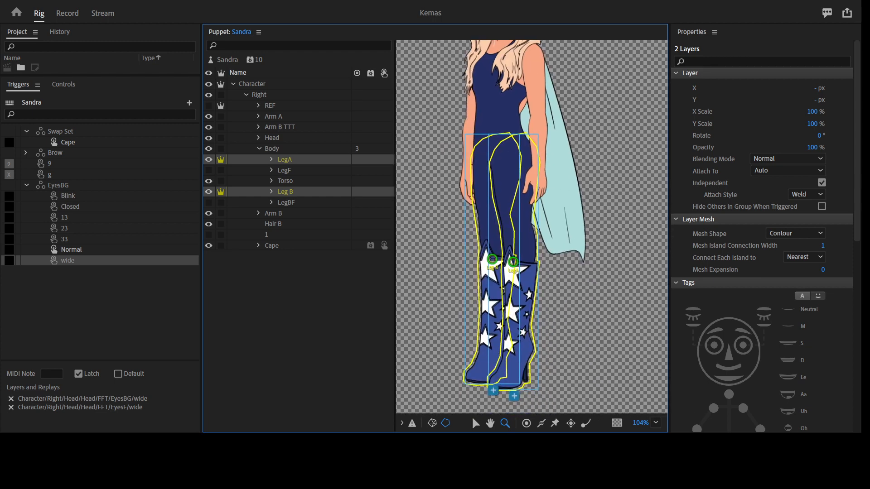
click(526, 423)
drag(493, 261, 487, 141)
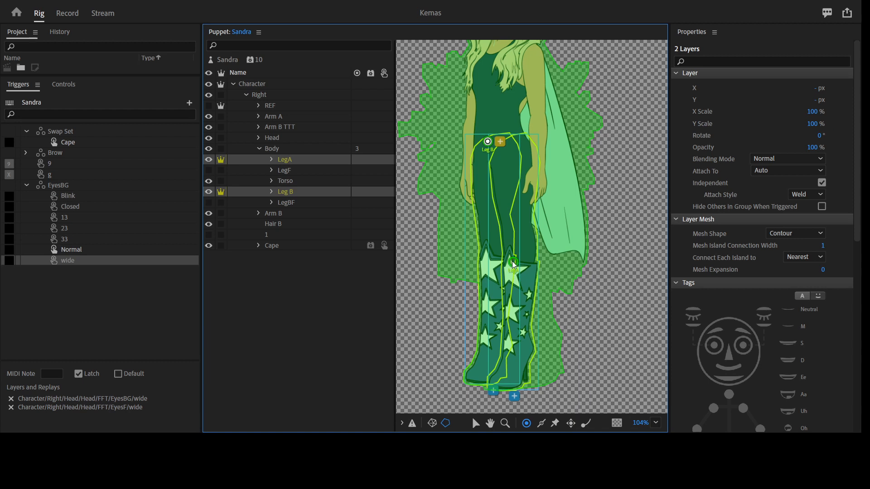
click(522, 143)
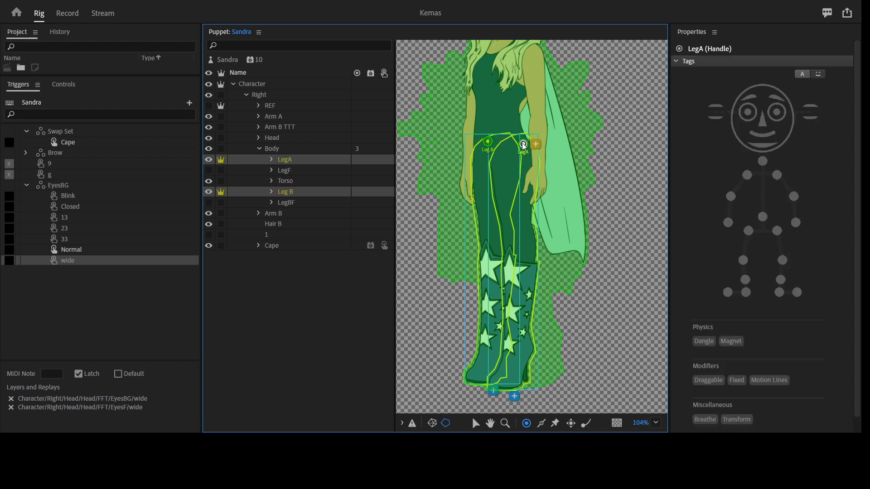
drag(522, 145, 521, 142)
Add LegA handles tagged Left Knee, Left Ankle, Left Heel and Left Toe, making the knee handle Draggable as well
click(325, 161)
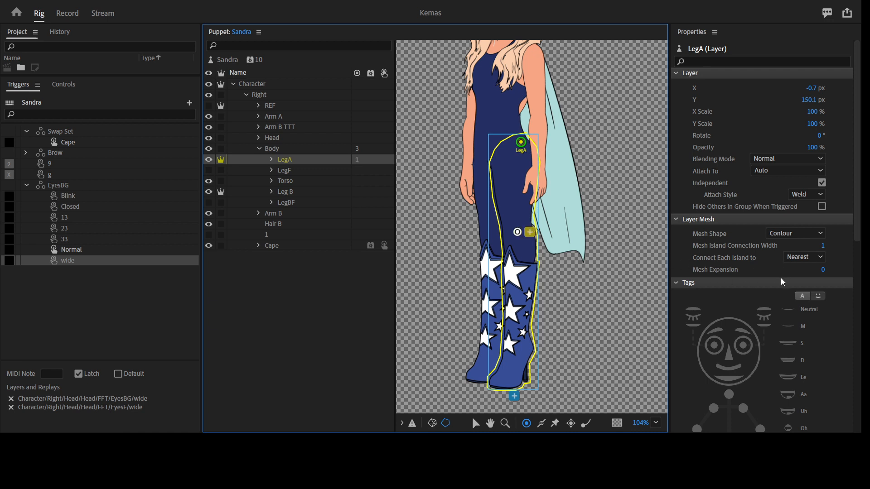
click(780, 263)
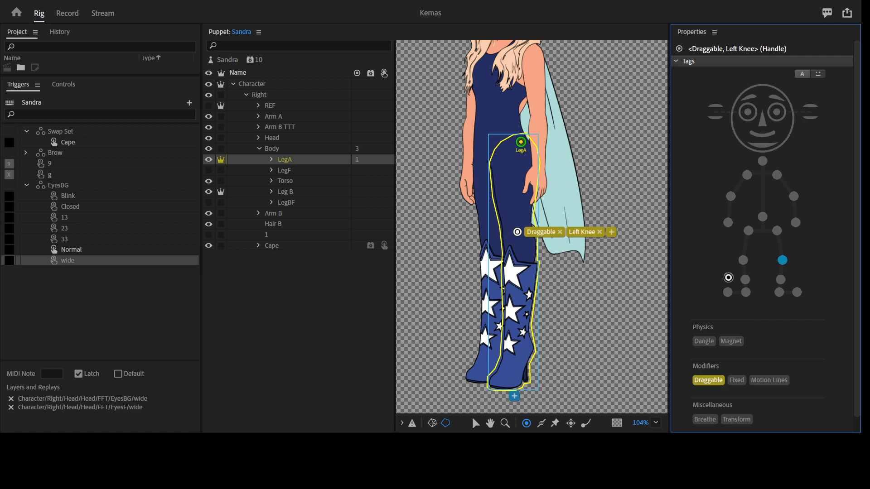
click(782, 279)
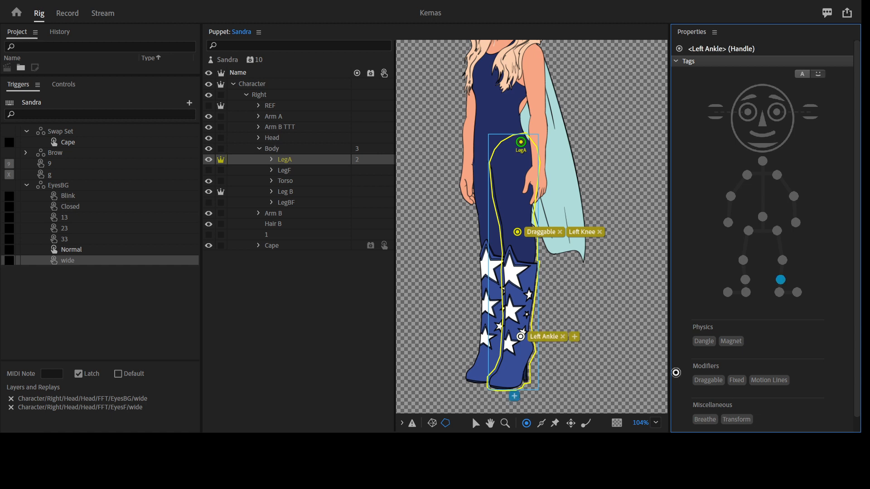
click(782, 296)
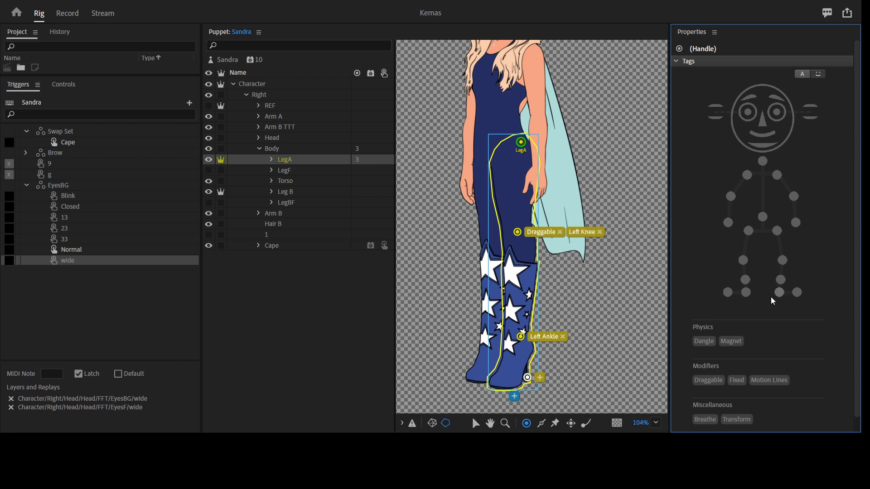
click(779, 292)
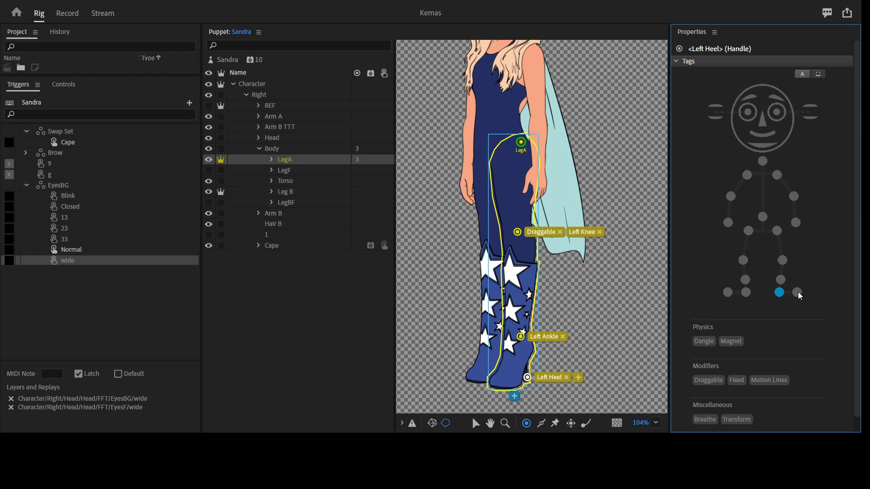
click(797, 293)
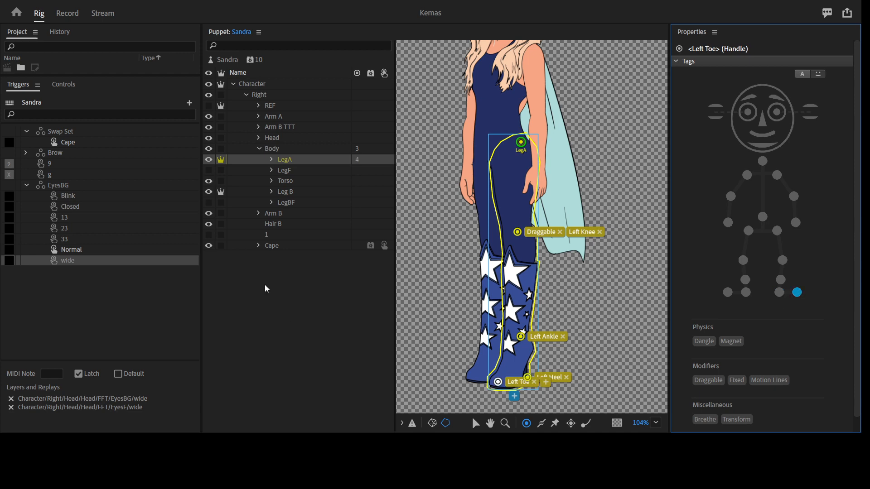
Add handles to Leg B and tag them as Right Knee, Right Ankle, Right Heel and Right Toe
click(300, 196)
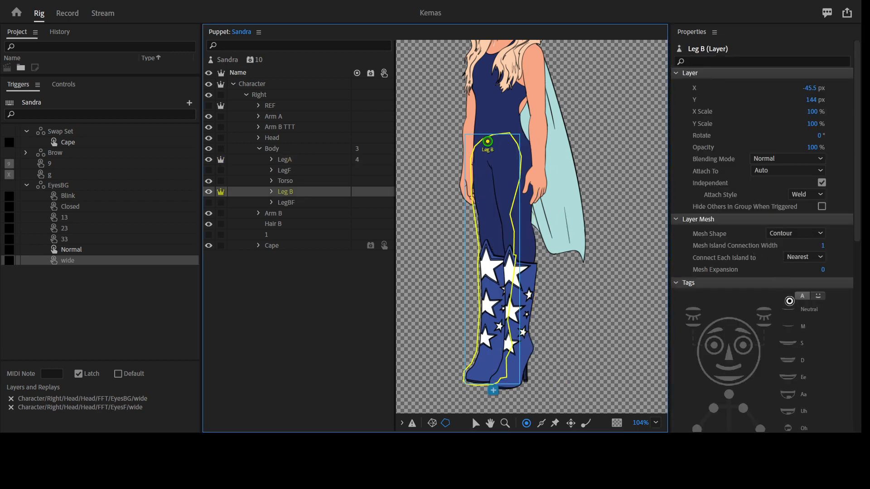
click(491, 249)
click(742, 260)
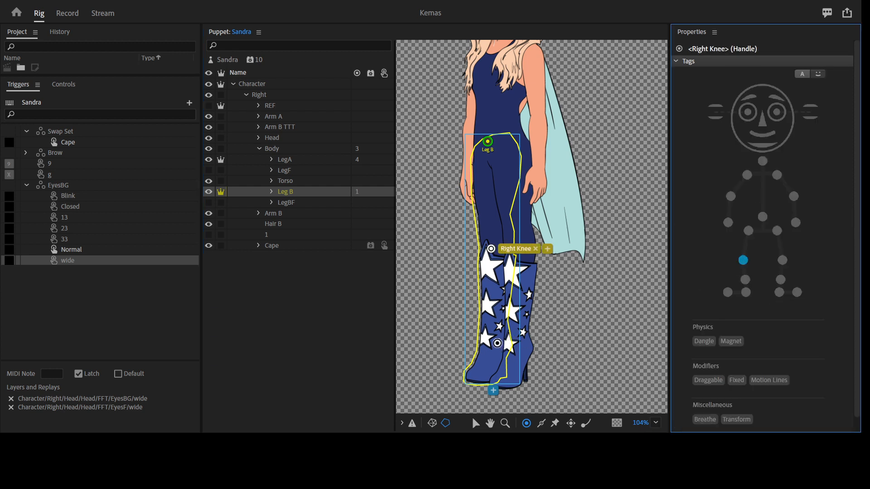
click(498, 343)
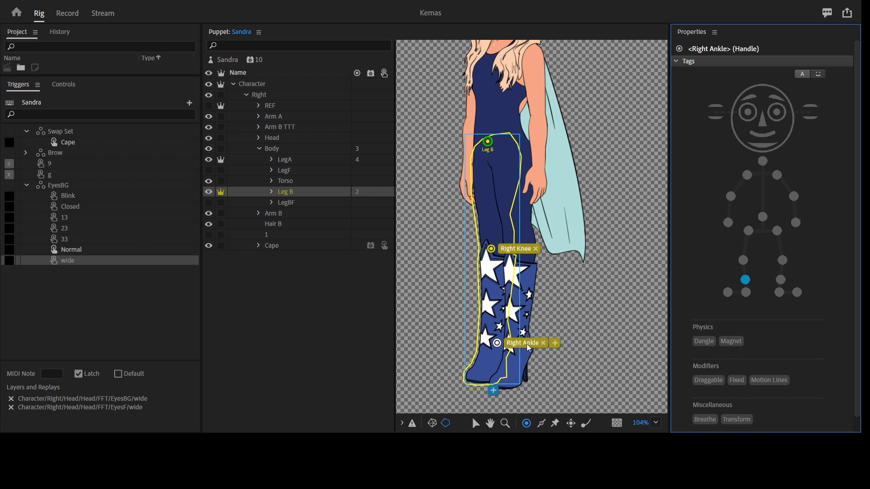
click(502, 372)
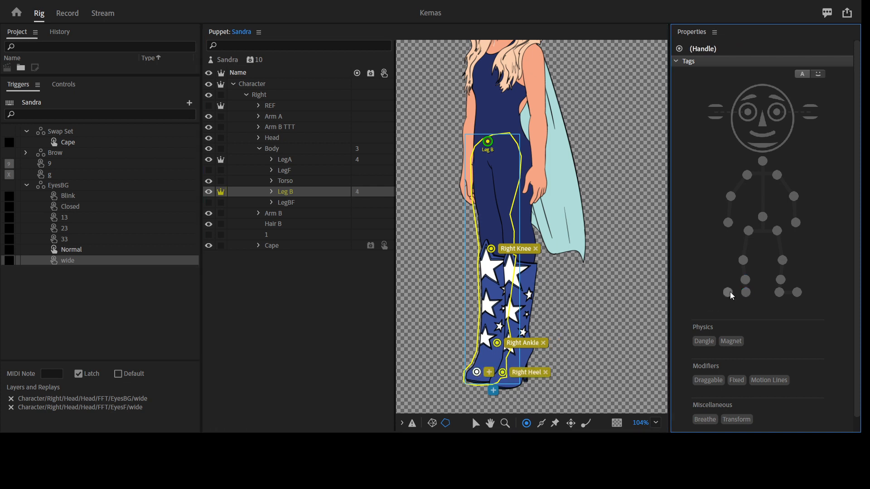
Pin the upper thigh area of Leg B and LegA with two Fixed handles on each leg
click(555, 423)
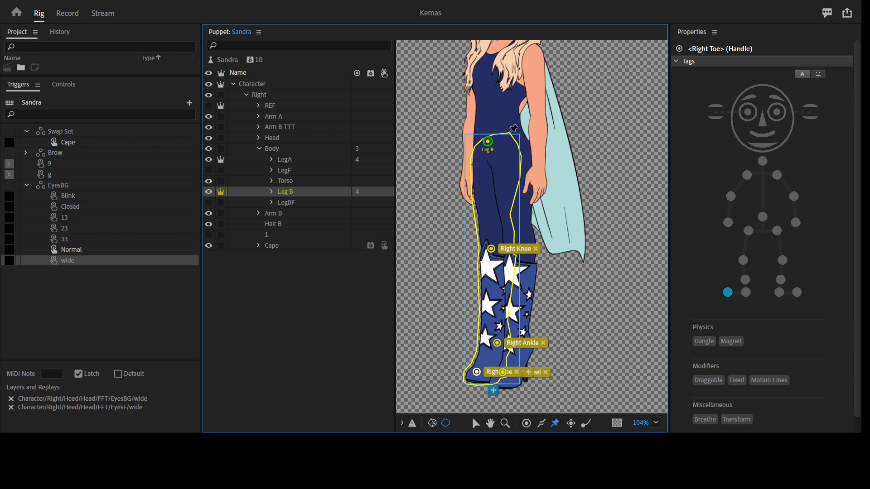
click(508, 132)
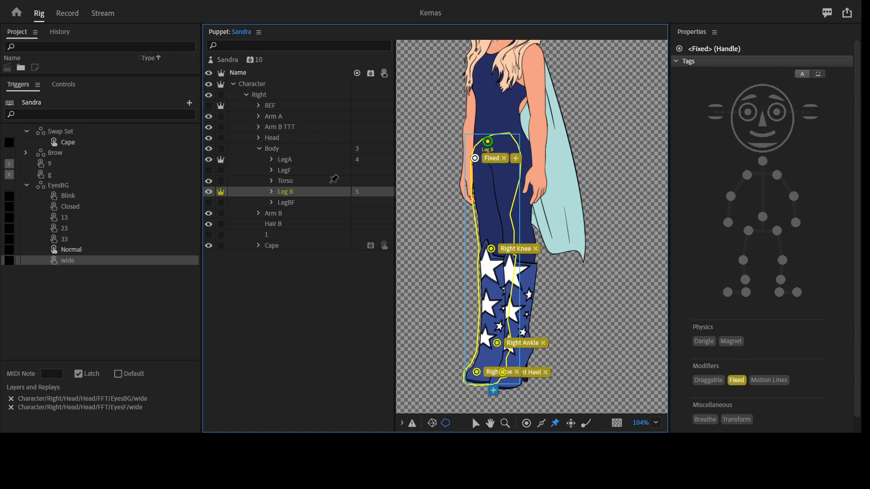
click(289, 161)
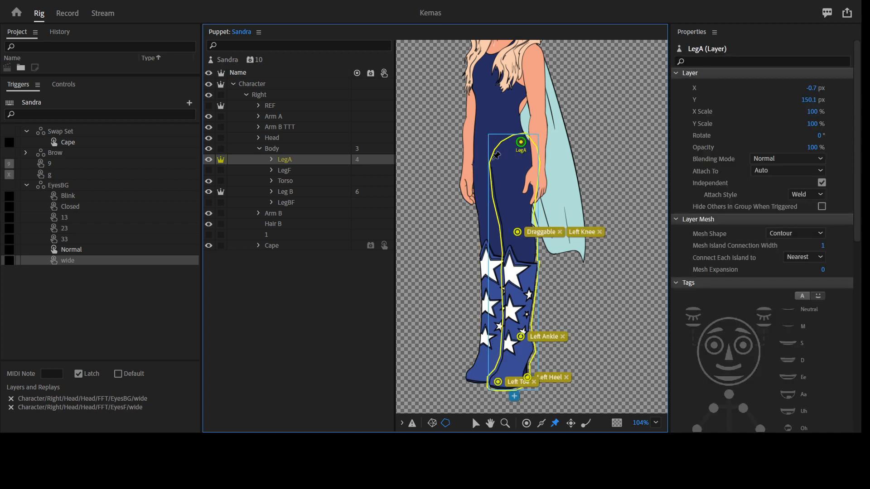
click(498, 156)
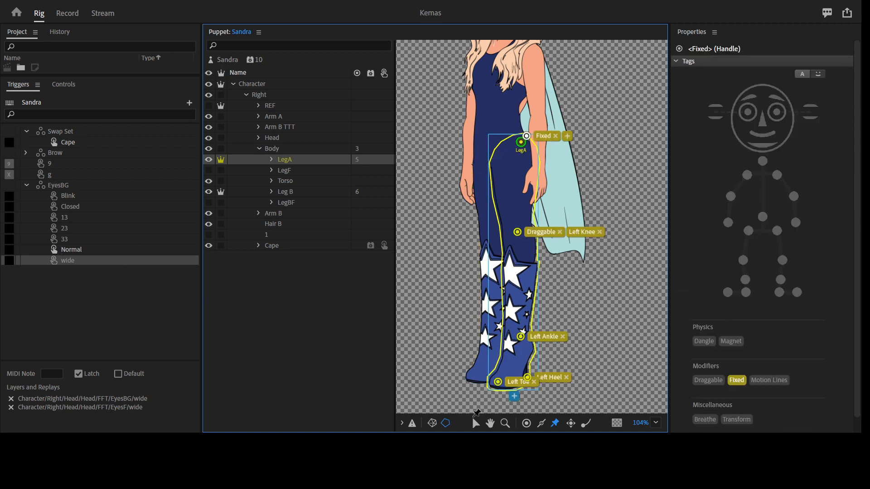
Add stick bones along the thigh and the lower leg of both LegA and Leg B
click(541, 423)
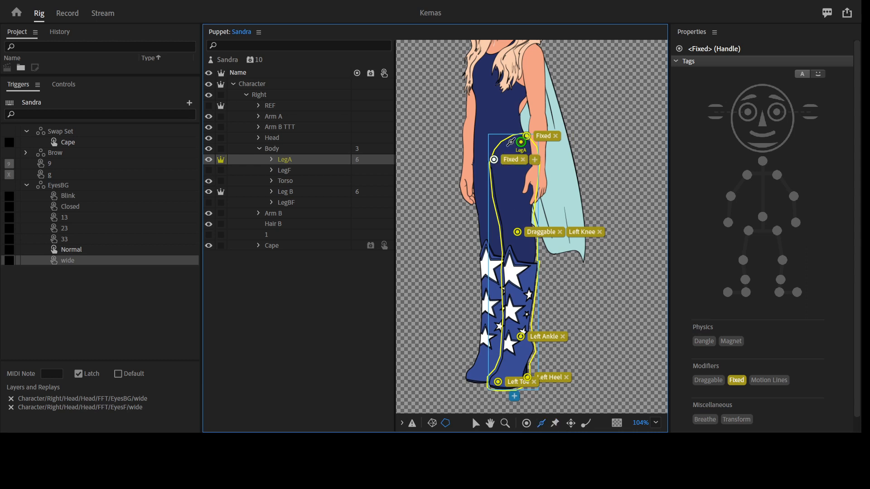
drag(510, 142, 517, 232)
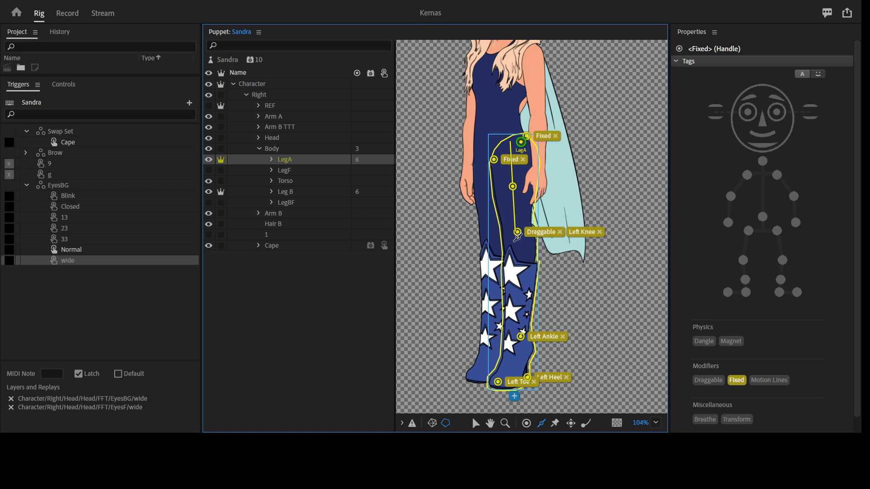
drag(517, 233, 519, 340)
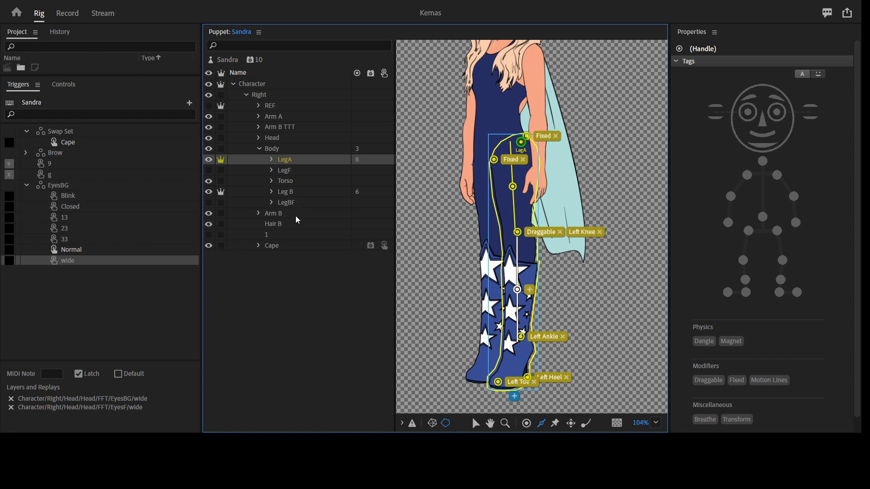
click(292, 193)
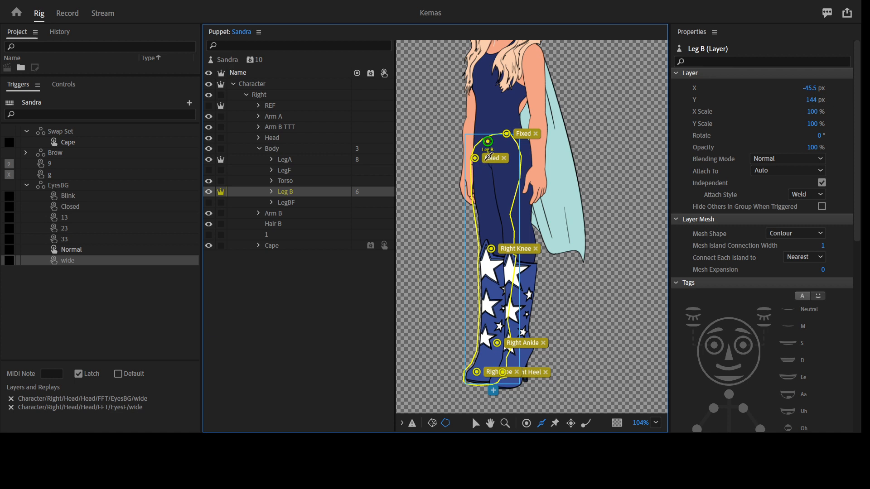
drag(490, 164, 491, 363)
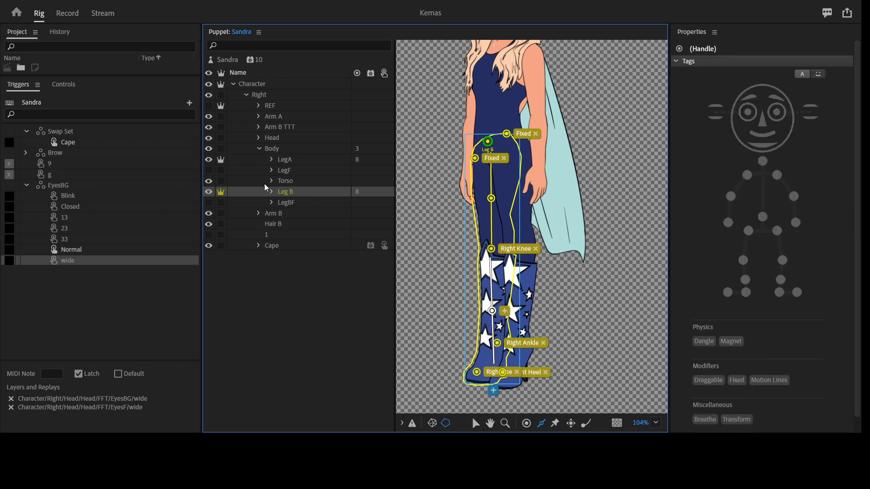
Collapse the existing trigger sets and create a new swap set named Legs
click(27, 185)
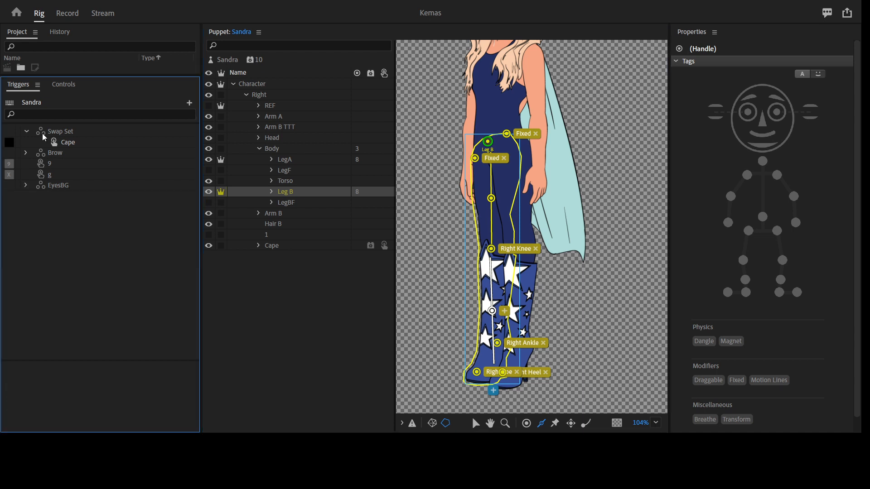
click(26, 132)
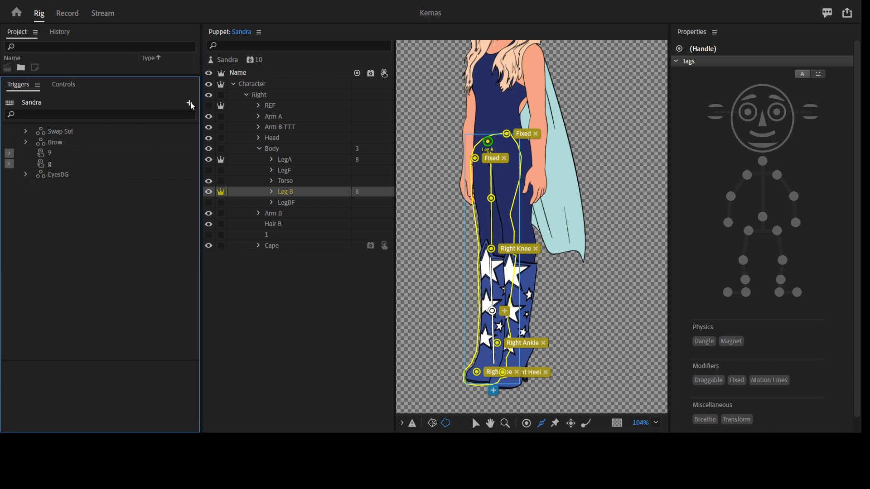
click(205, 131)
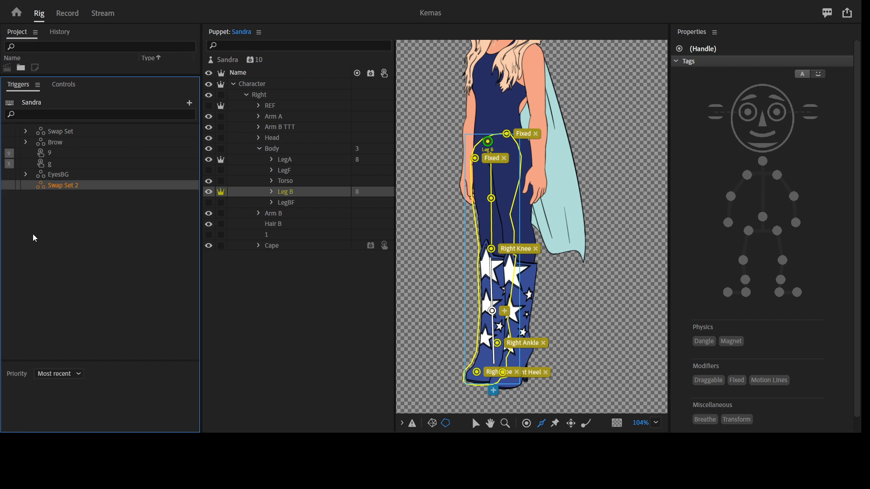
double_click(83, 190)
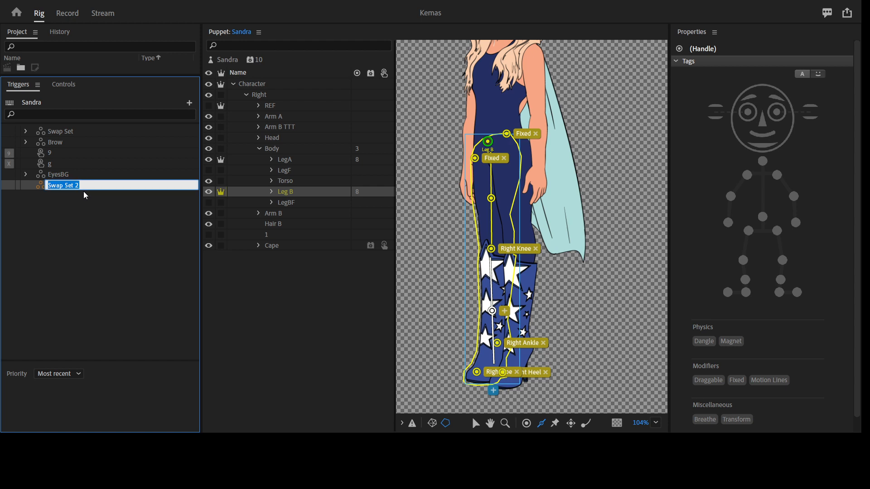
text(Legs)
key(Escape)
Add Leg B and LegA to the Legs swap set as one shared default trigger and turn on Latch
click(296, 192)
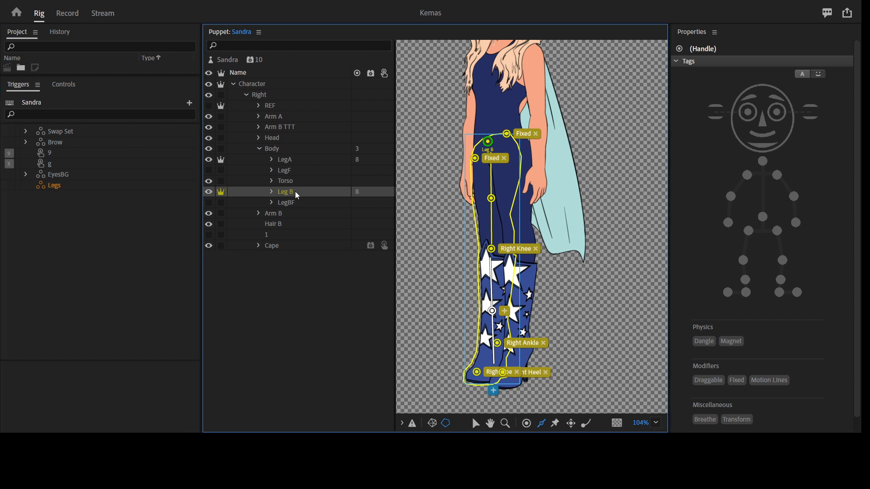
click(293, 193)
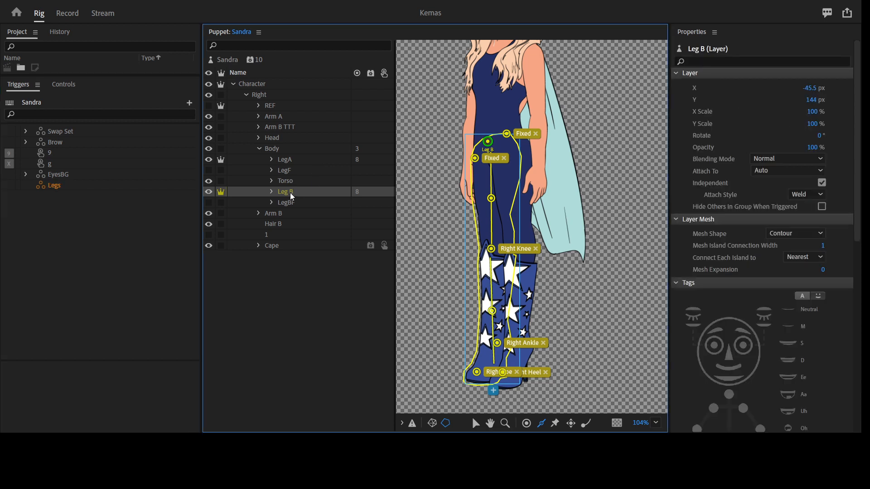
drag(289, 193, 70, 186)
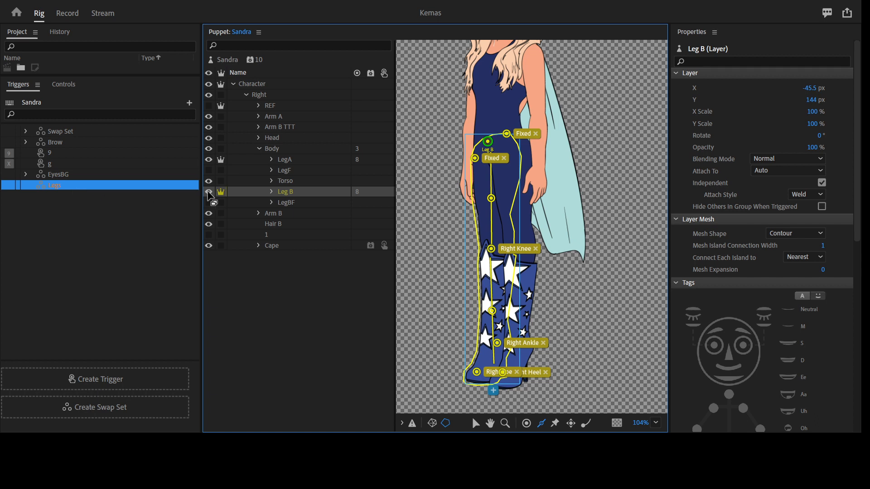
drag(290, 160, 55, 200)
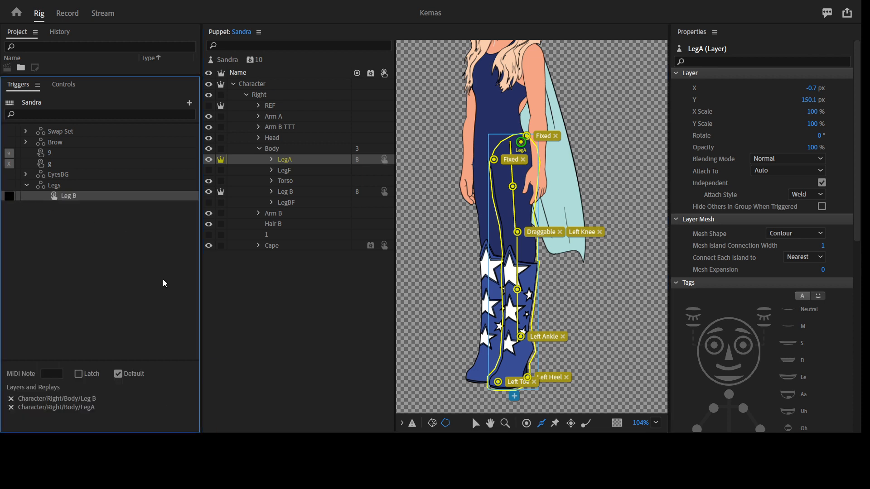
click(79, 374)
Add LegF and LegBF to the Legs swap set as a second shared trigger with its own trigger key and Latch on
drag(290, 170, 14, 220)
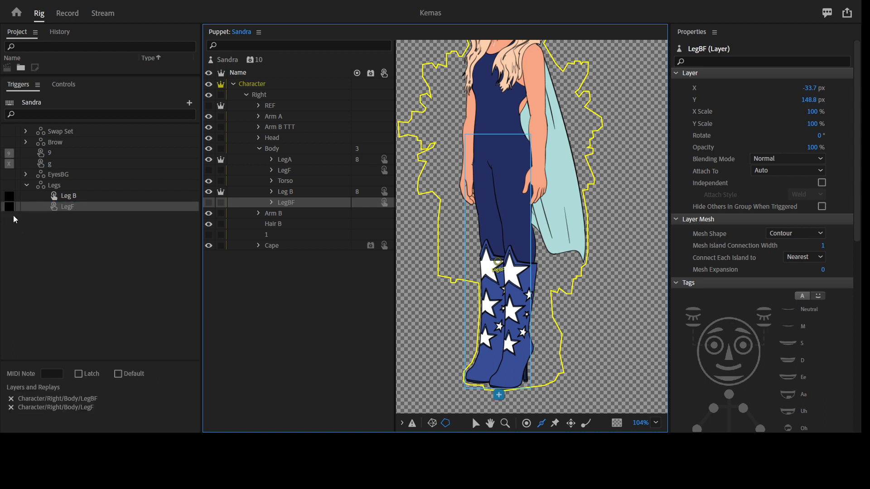
click(9, 207)
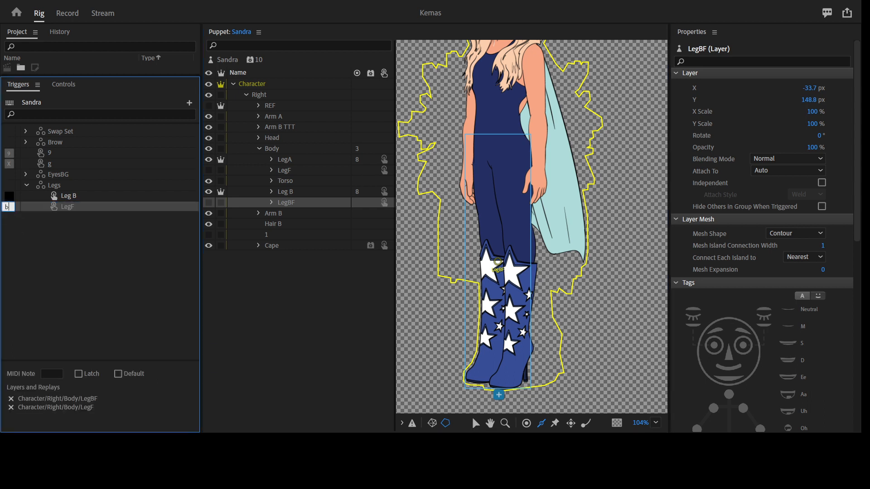
click(92, 223)
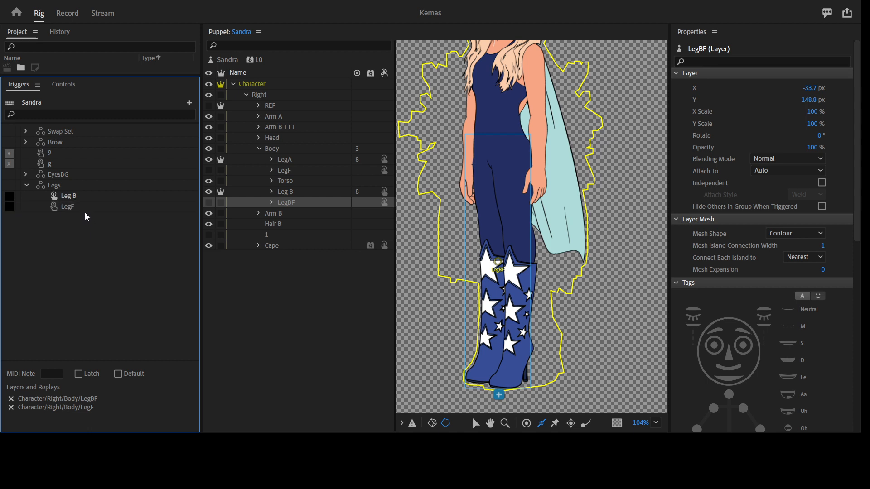
click(85, 206)
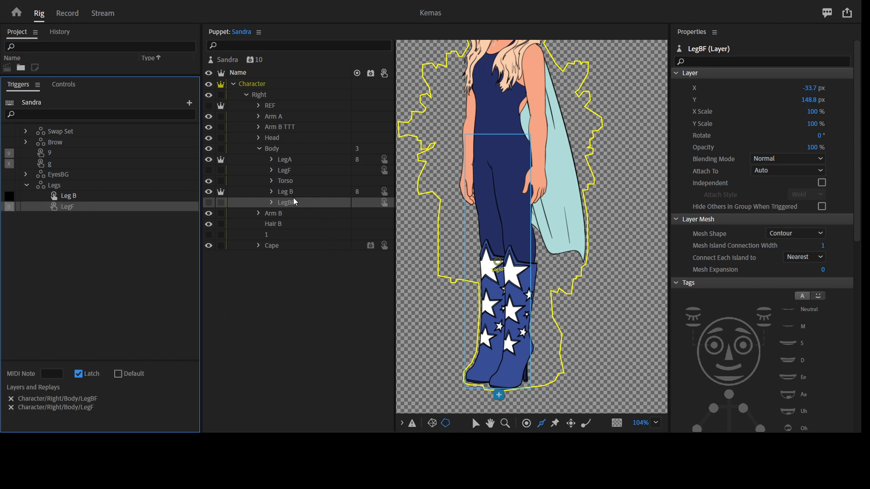
Add Cycle Layers to LegF and LegBF, advancing every 2 frames with Forward and Reverse and Hold on Last Layer enabled
ctrl+click(285, 171)
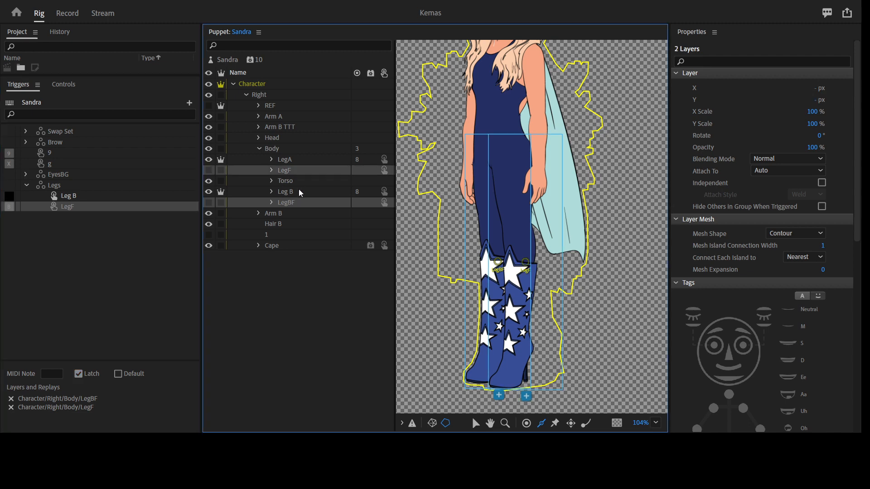
scroll(808, 345, down, 10)
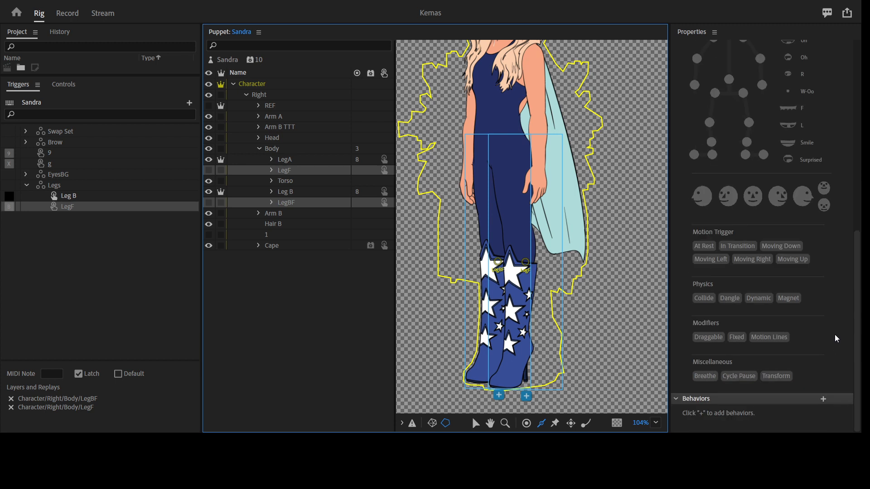
click(822, 399)
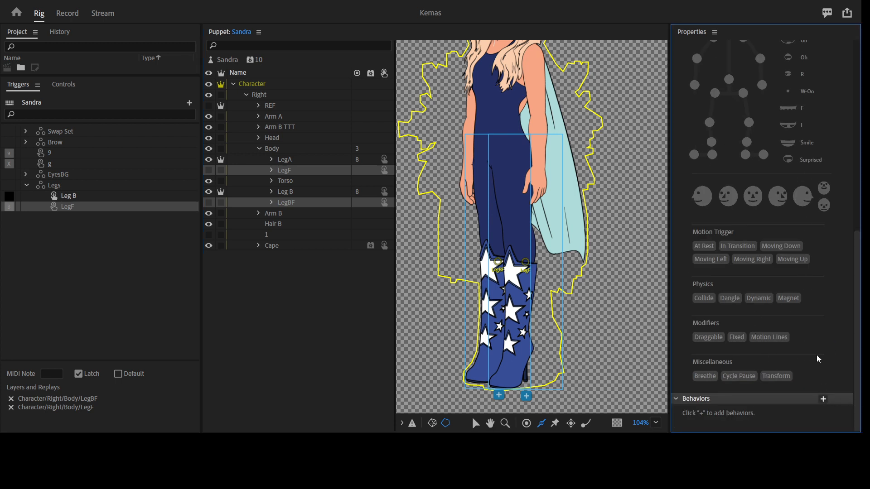
click(821, 342)
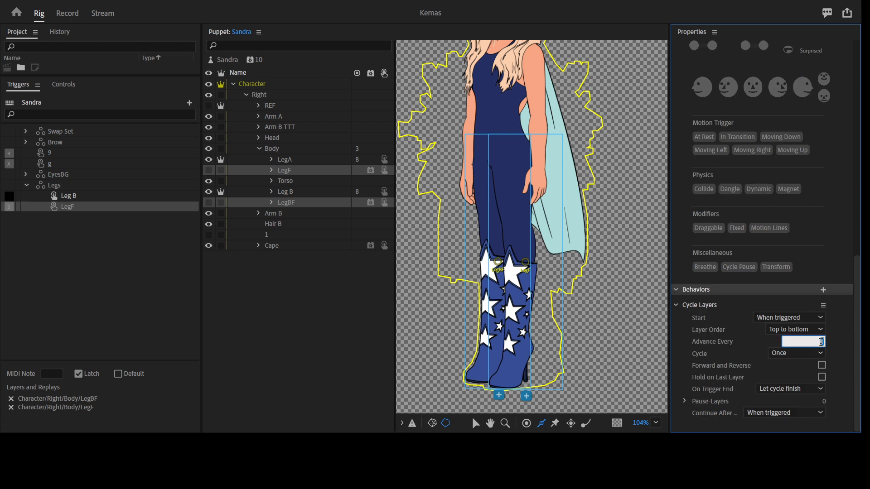
text(2)
key(Return)
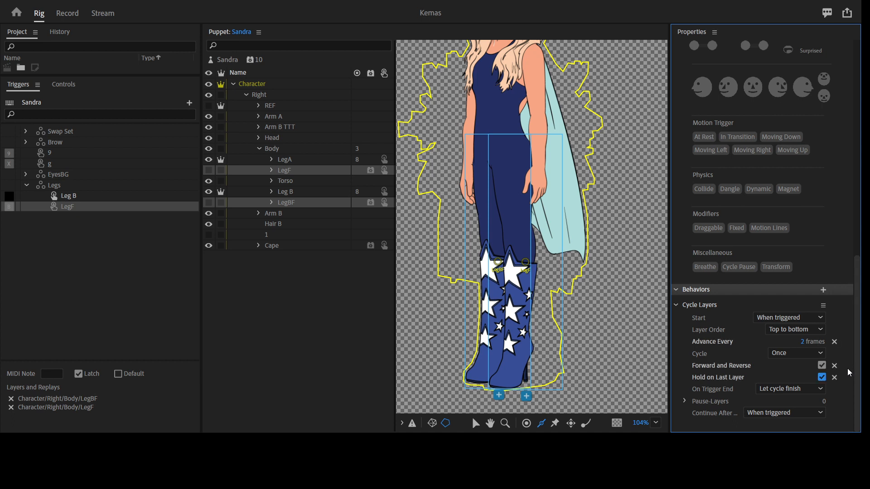
Collapse the Body group and preview the rigged puppet in a maximized Scene 2 in Record mode
click(284, 171)
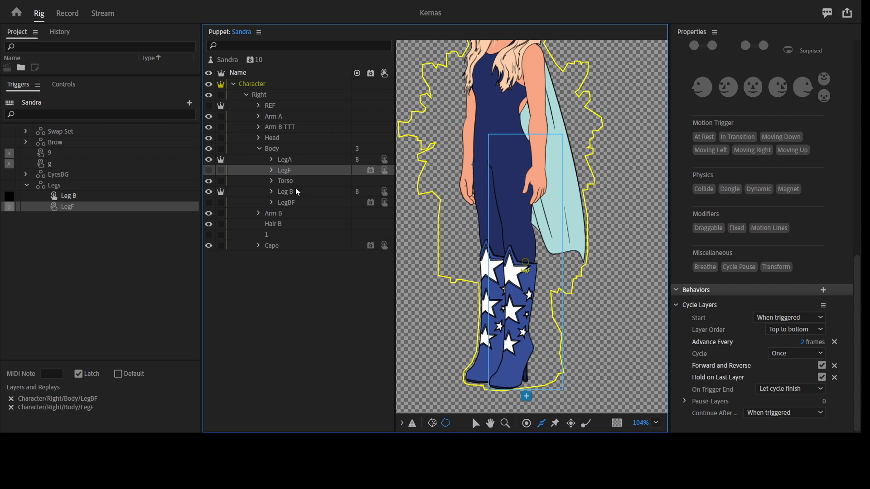
click(301, 161)
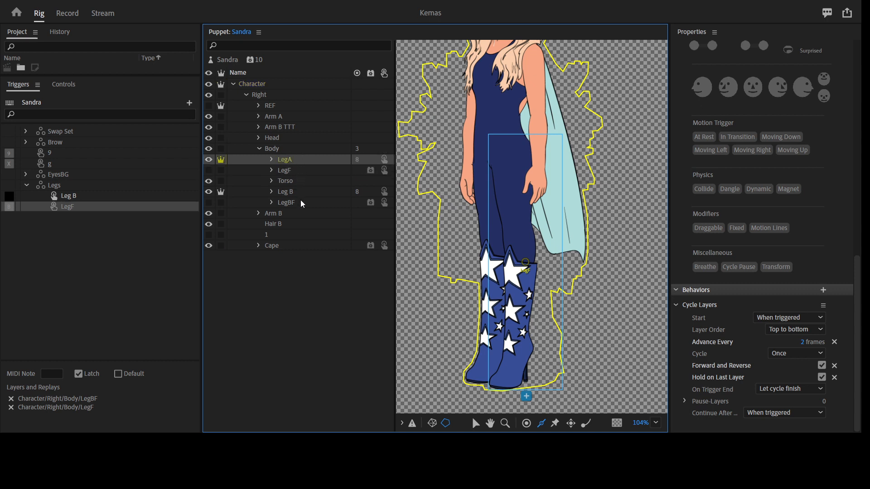
click(273, 179)
click(259, 150)
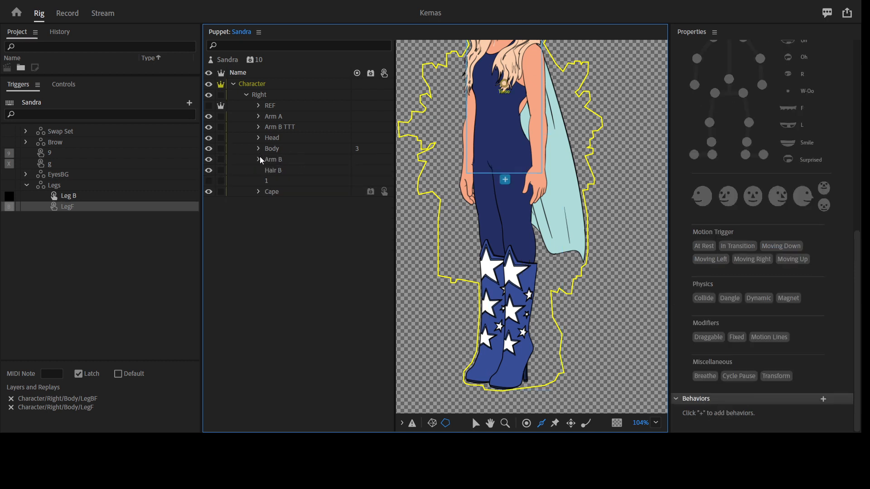
click(273, 200)
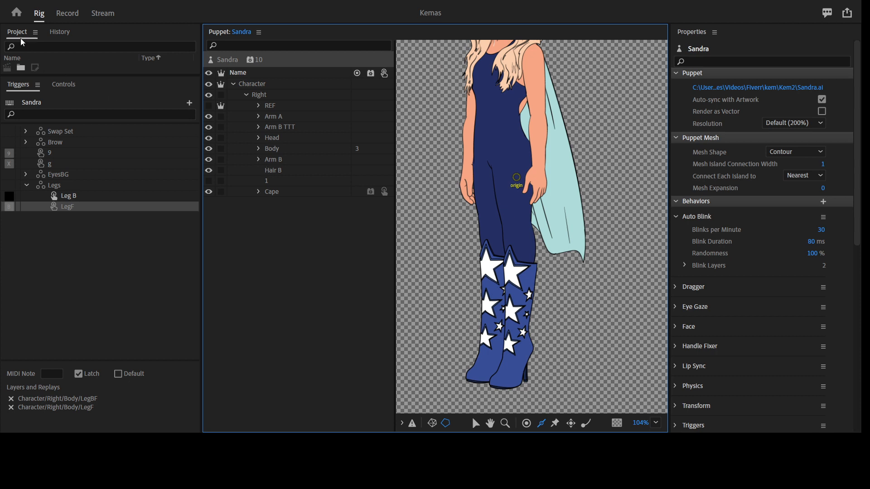
click(68, 14)
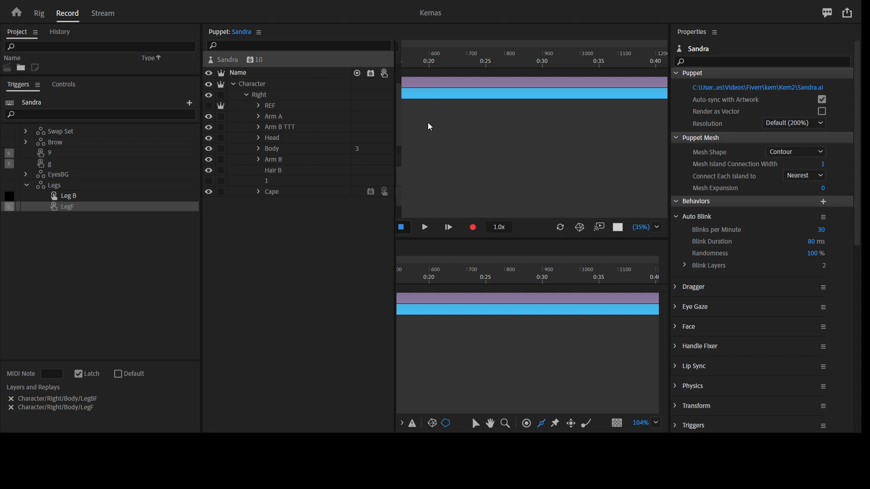
key(grave)
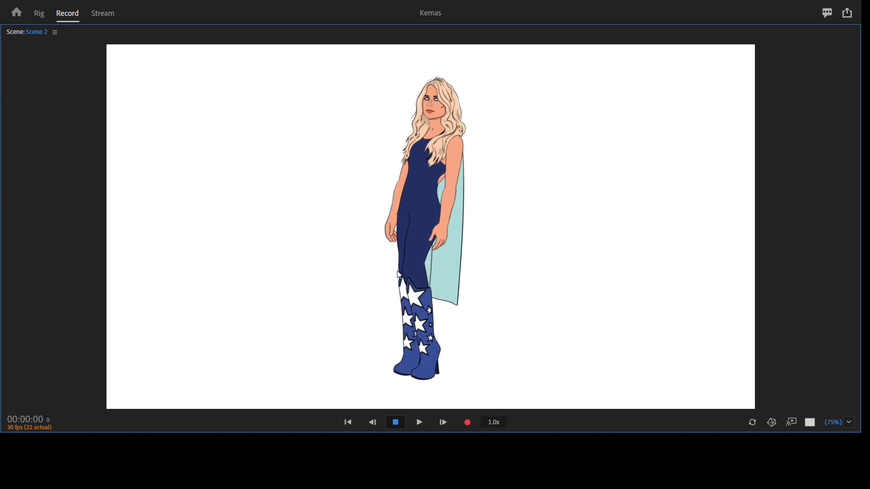
Return to Rig mode and make Leg B's Right Knee handle Draggable, collapsing the Body group when finished
click(42, 15)
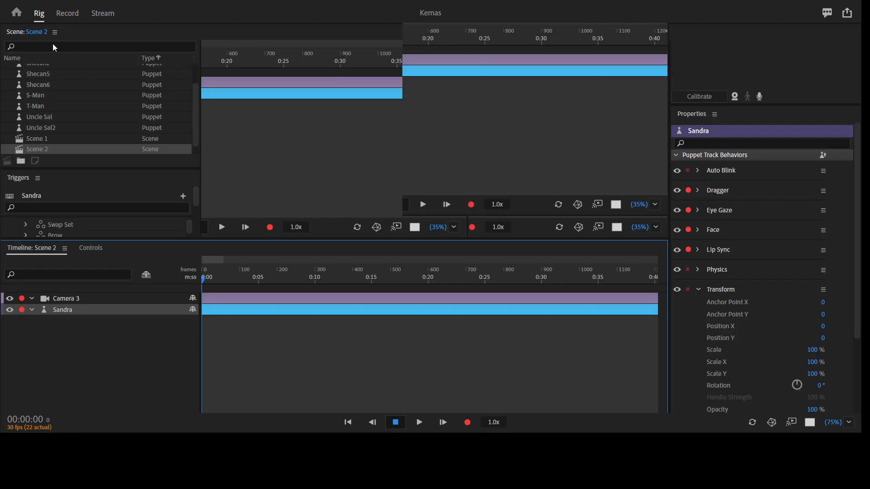
double_click(362, 309)
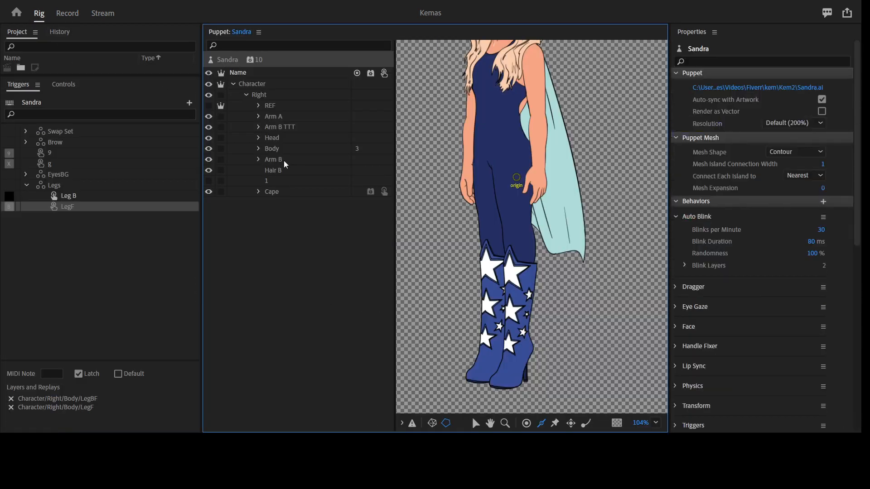
click(258, 149)
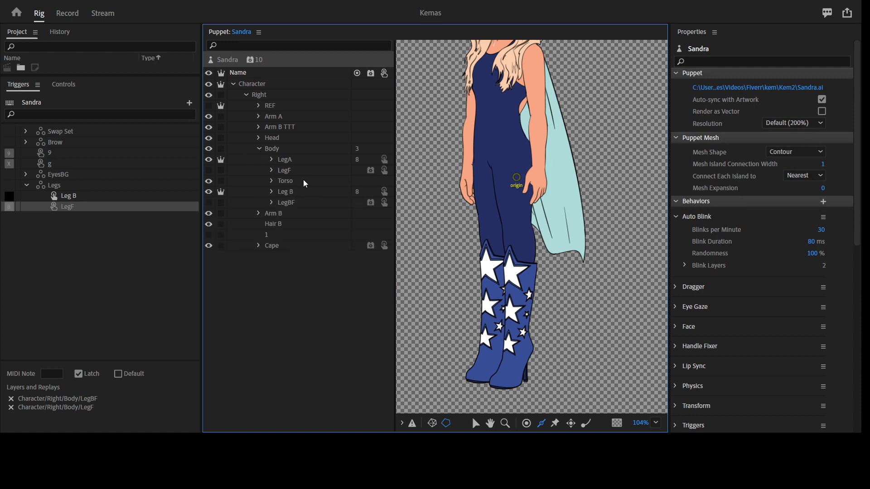
click(304, 193)
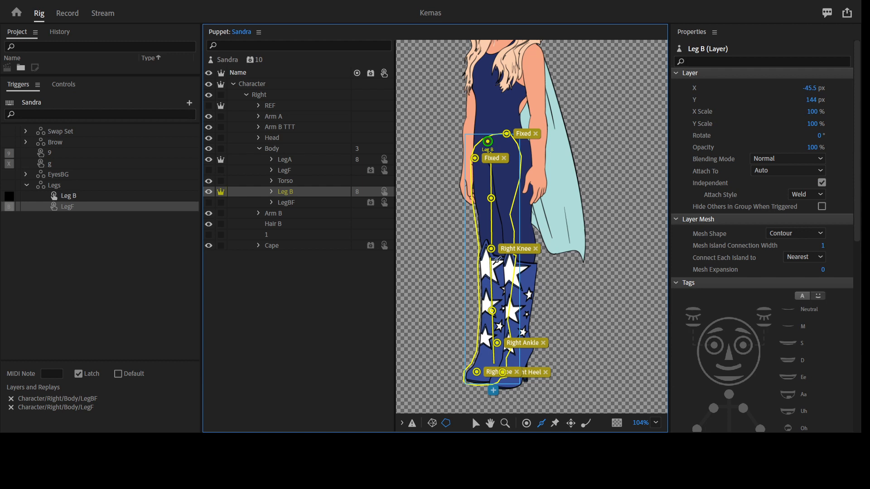
click(492, 250)
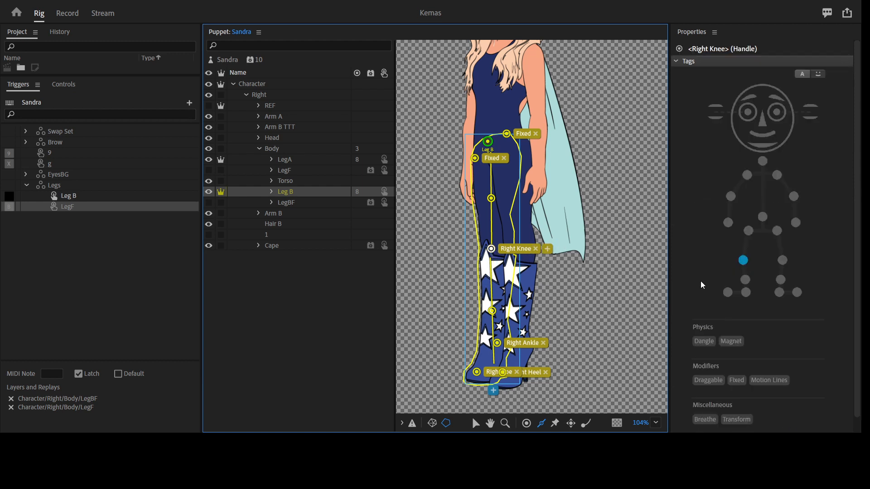
click(719, 376)
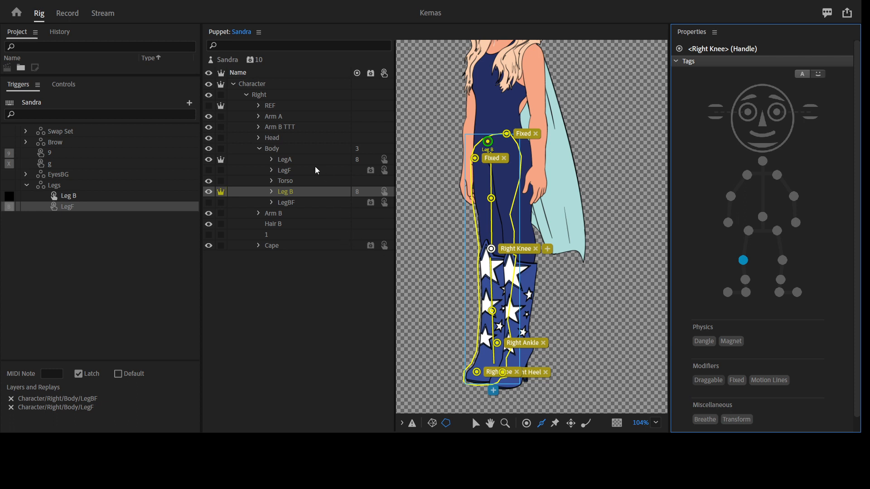
click(259, 150)
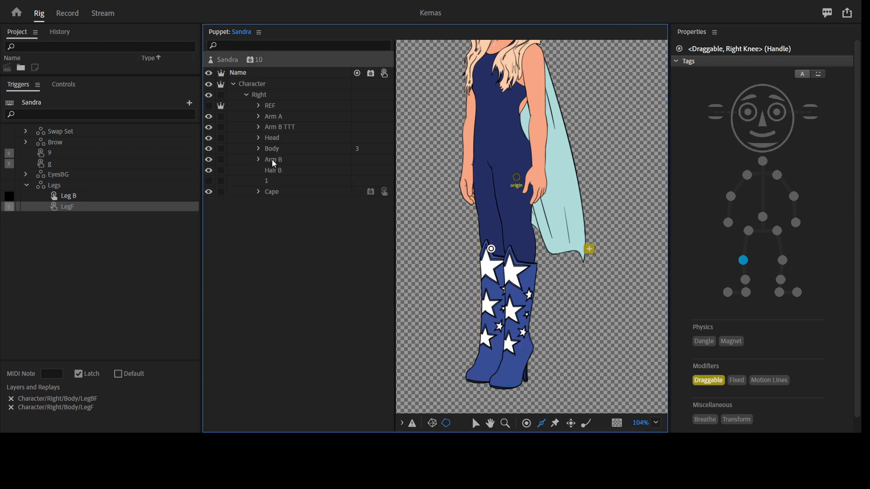
Create a swap set from Arm A's Hand A group and turn on Latch for all its triggers, D through Float
click(261, 121)
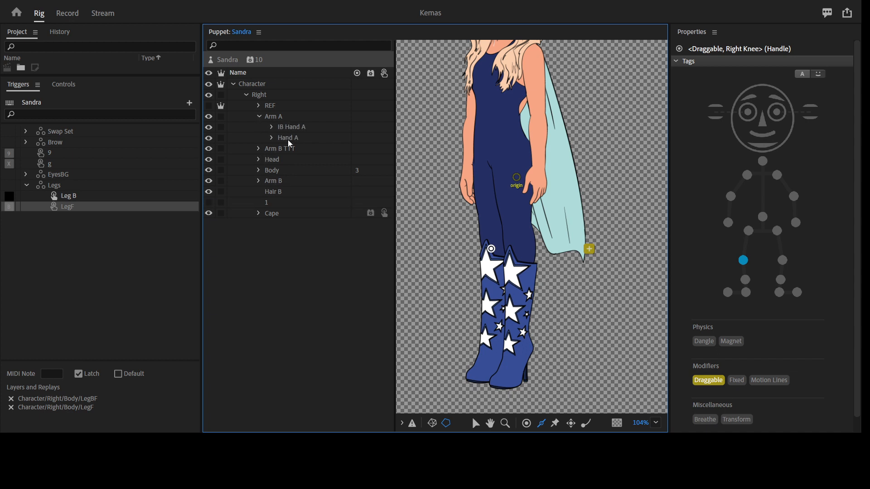
drag(299, 137, 88, 227)
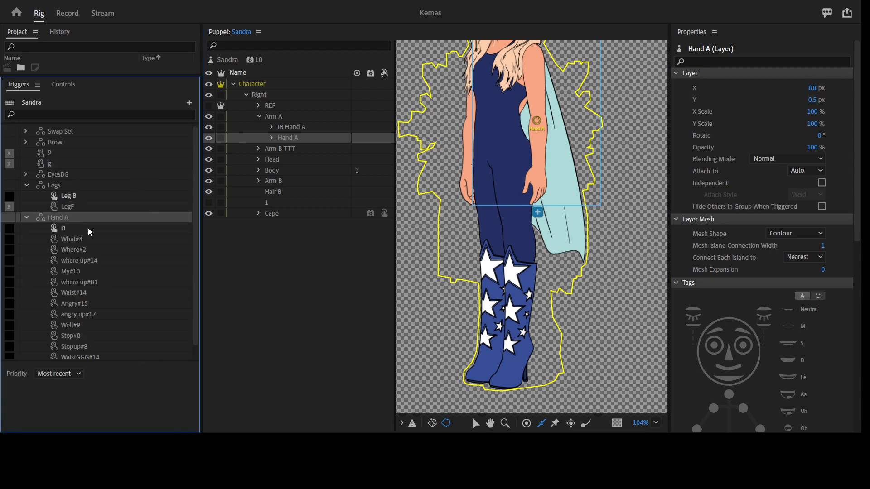
scroll(83, 227, down, 1)
click(80, 214)
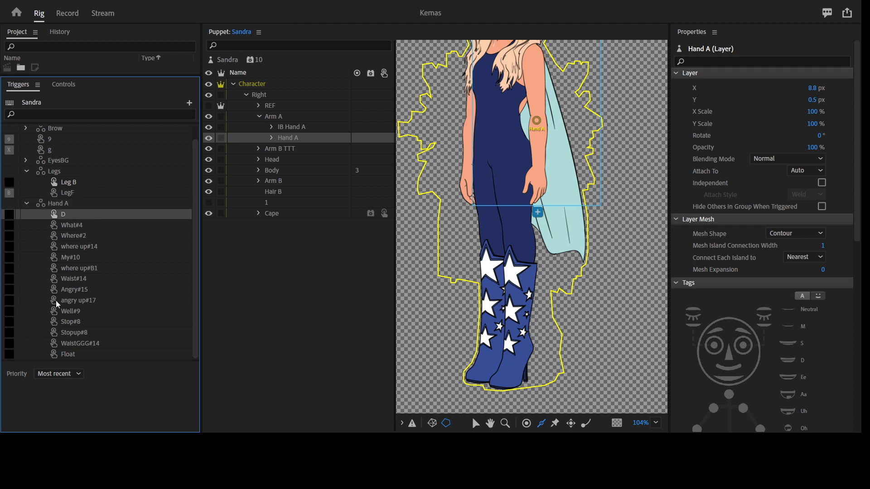
shift+click(78, 351)
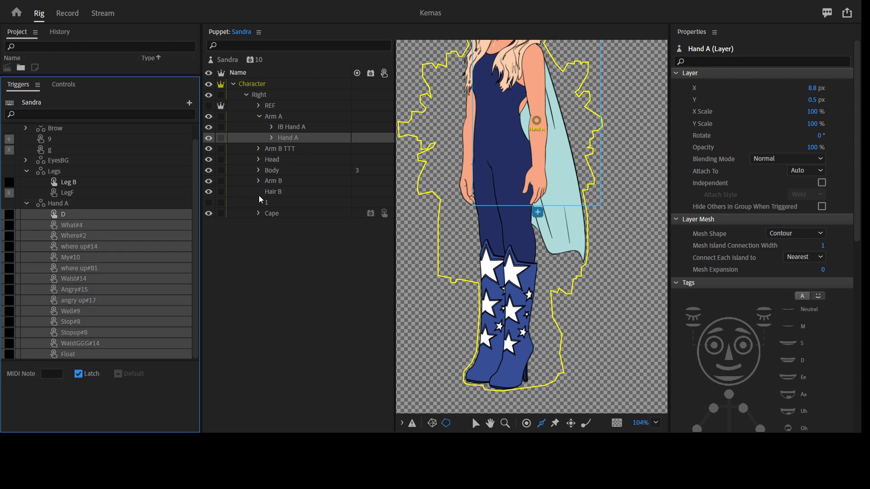
Create a swap set from Arm B's Hand B group and turn on Latch for all its triggers, D through Float
click(258, 181)
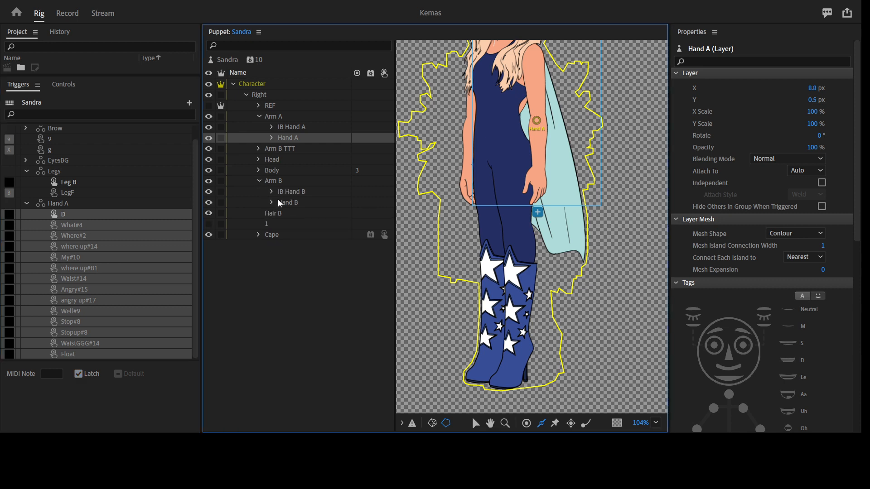
drag(307, 203, 140, 282)
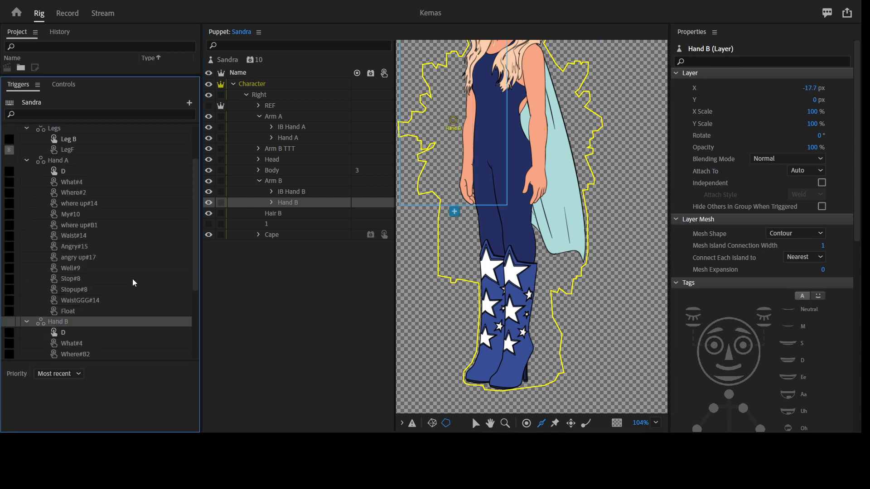
scroll(77, 254, down, 5)
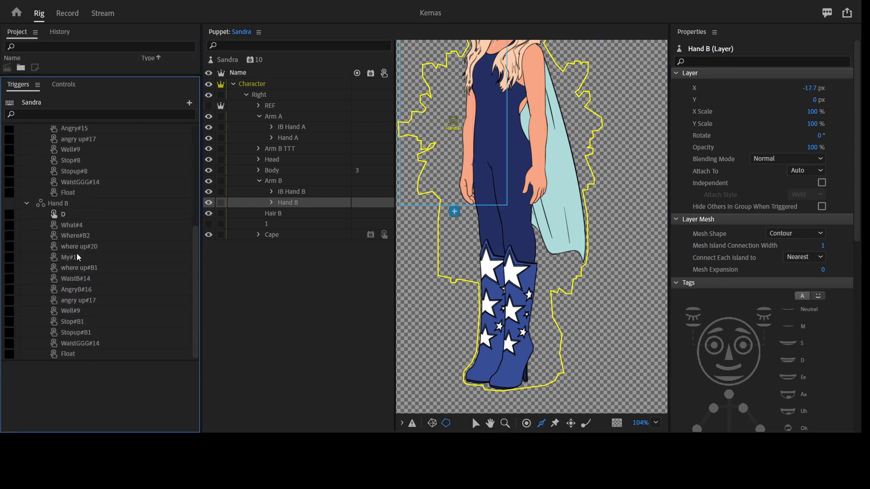
click(80, 213)
shift+click(83, 353)
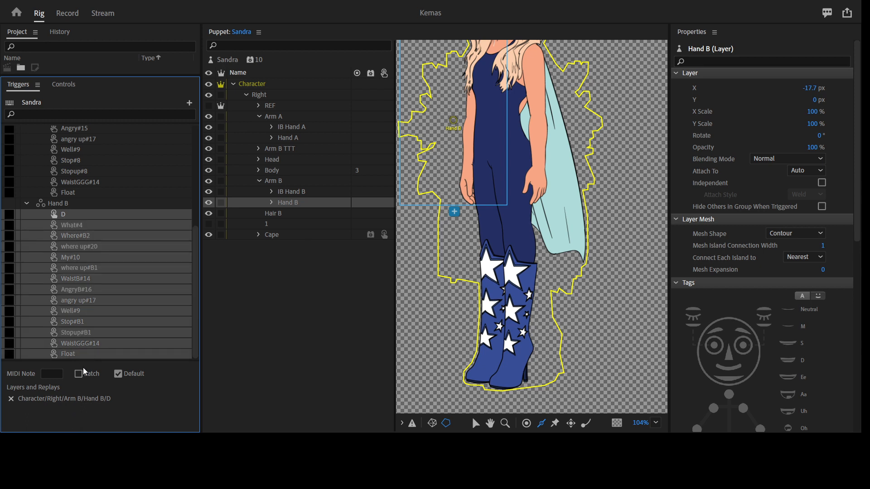
click(78, 374)
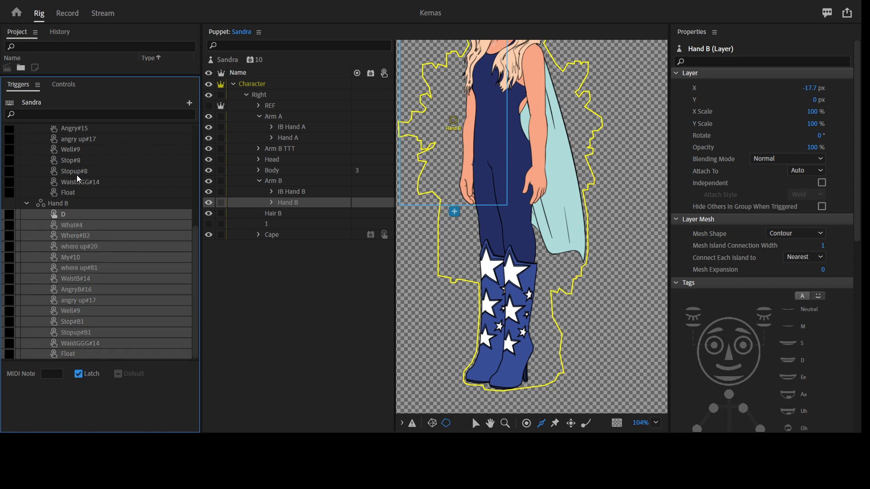
Examine the in-between layers in IB Hand B and the Hand B poses, including the frames inside What#4
scroll(118, 183, up, 2)
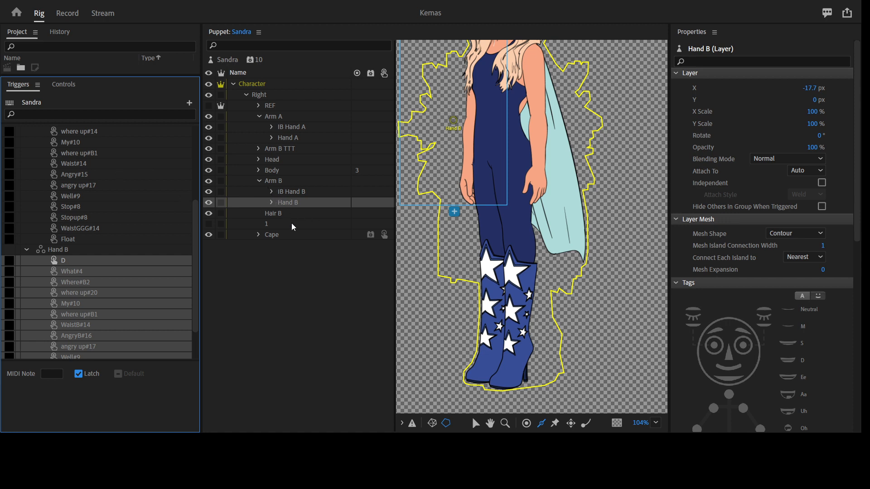
click(271, 191)
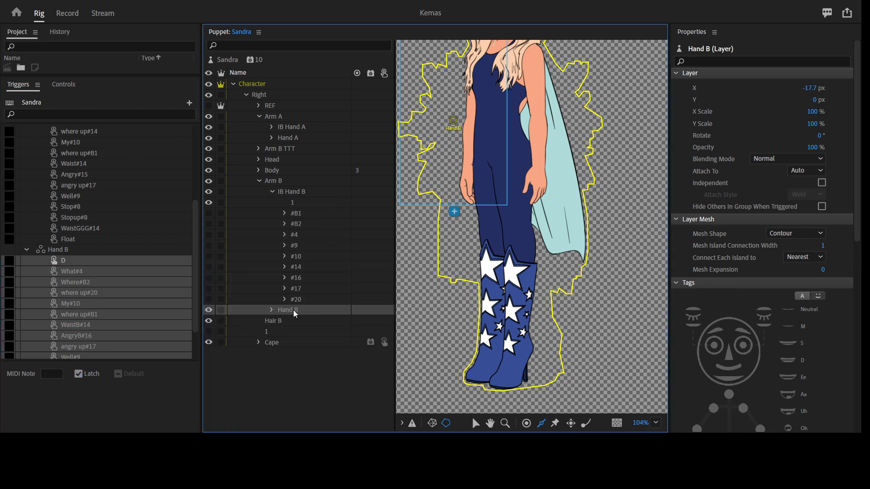
click(271, 310)
scroll(302, 324, down, 3)
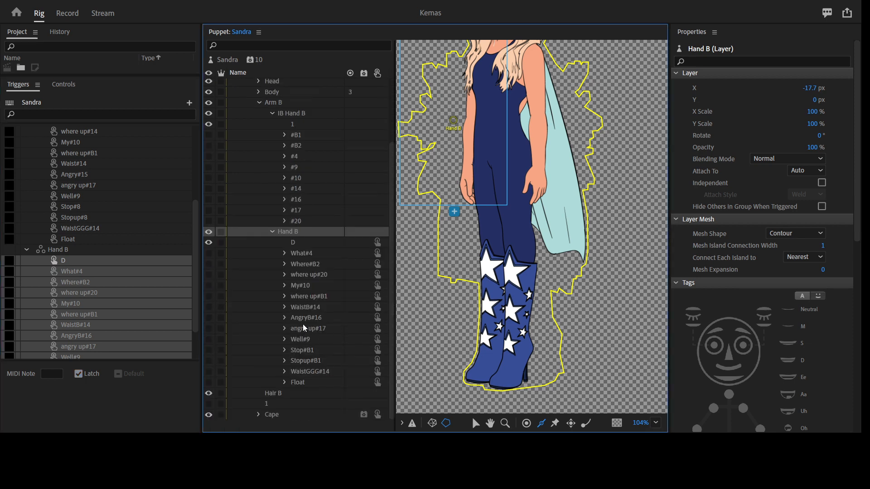
click(284, 254)
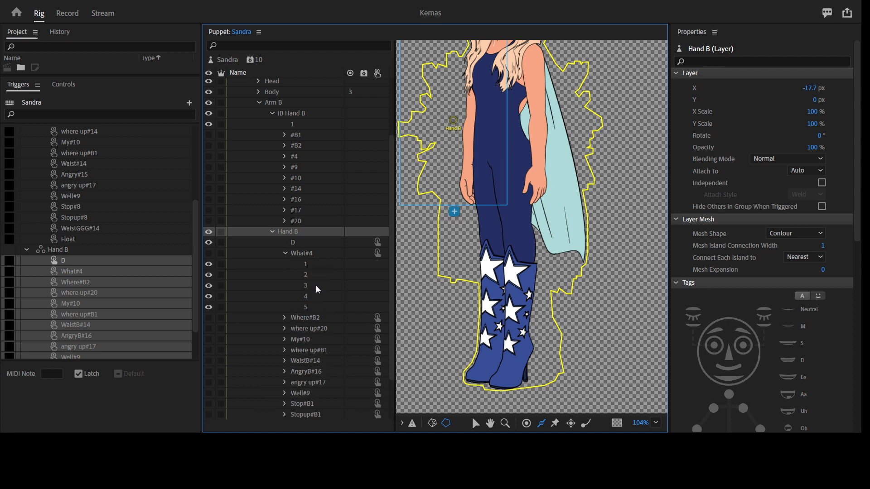
click(308, 308)
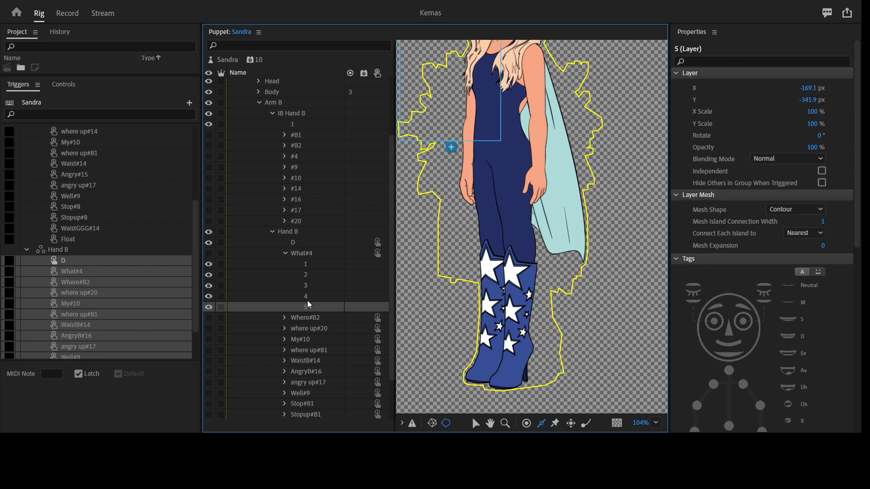
click(285, 135)
click(284, 137)
click(303, 257)
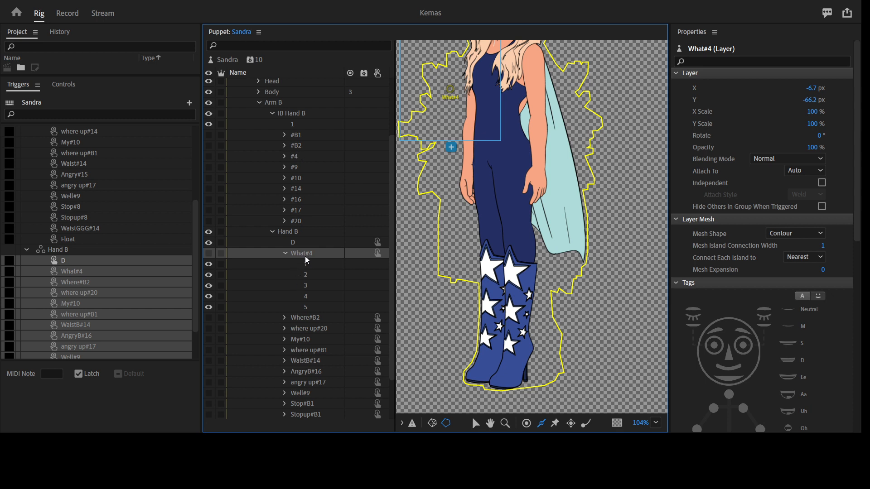
click(286, 253)
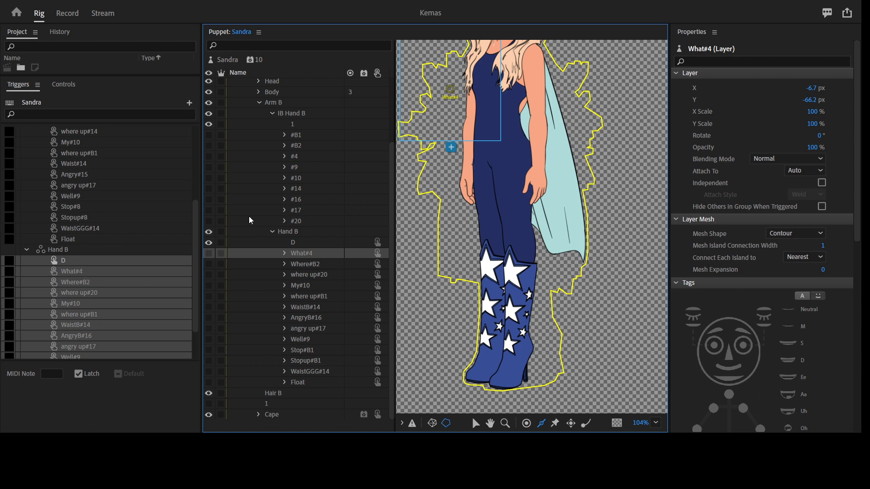
click(280, 104)
Add IB Hand B layers #4, #B2 and #20 to the matching Hand B triggers What#4, Where#B2 and where up#20
click(63, 251)
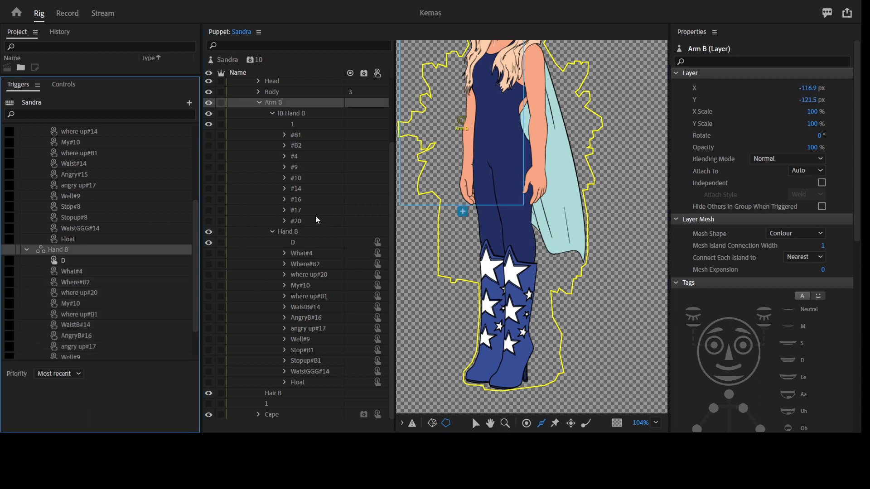
click(79, 272)
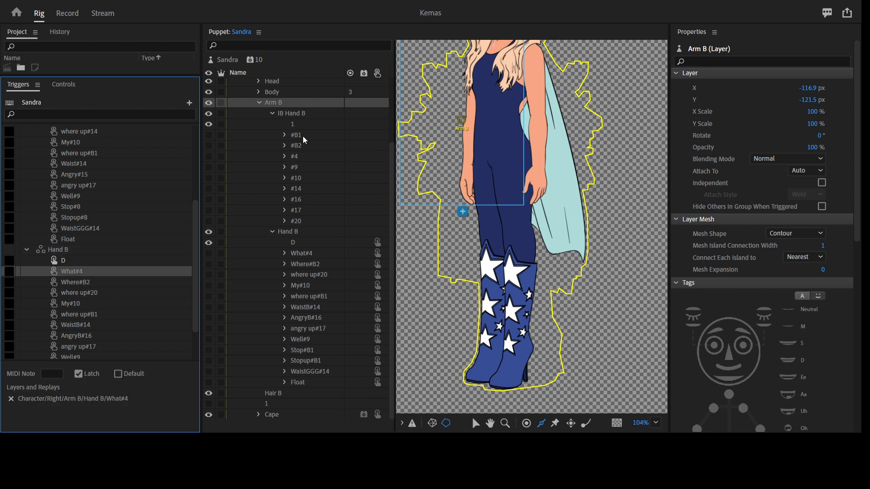
drag(295, 158, 86, 283)
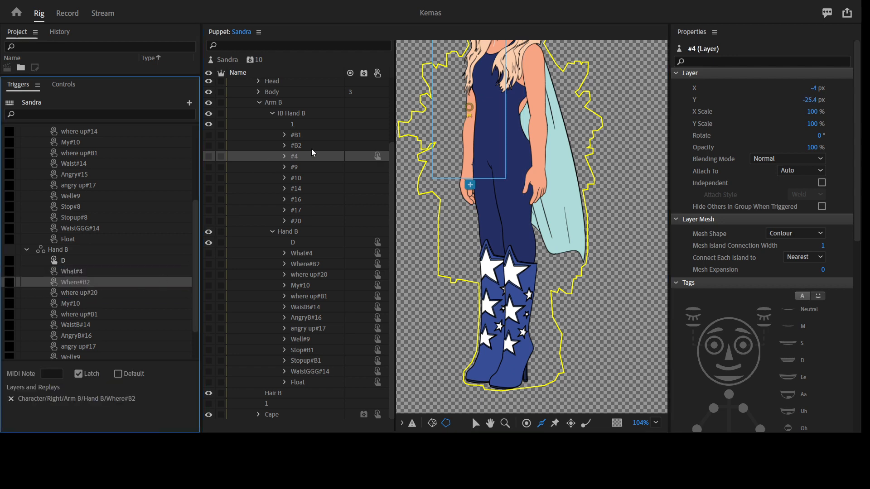
drag(303, 145, 84, 297)
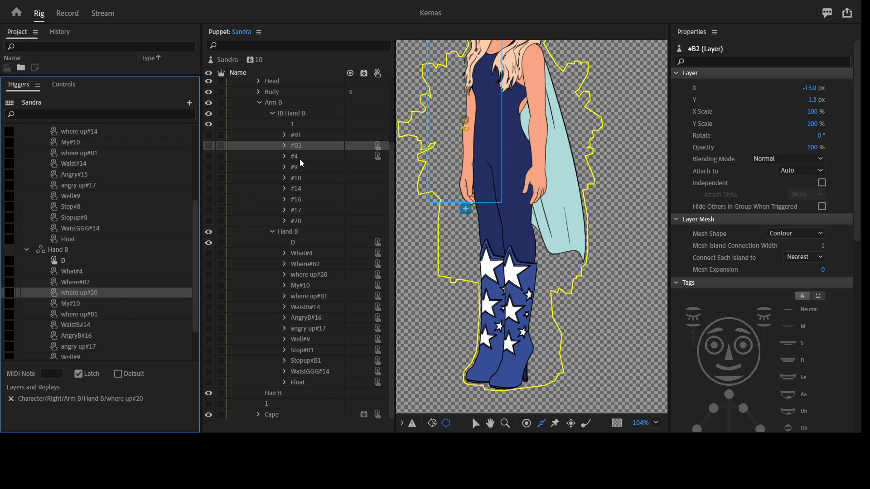
drag(303, 220, 85, 304)
click(85, 303)
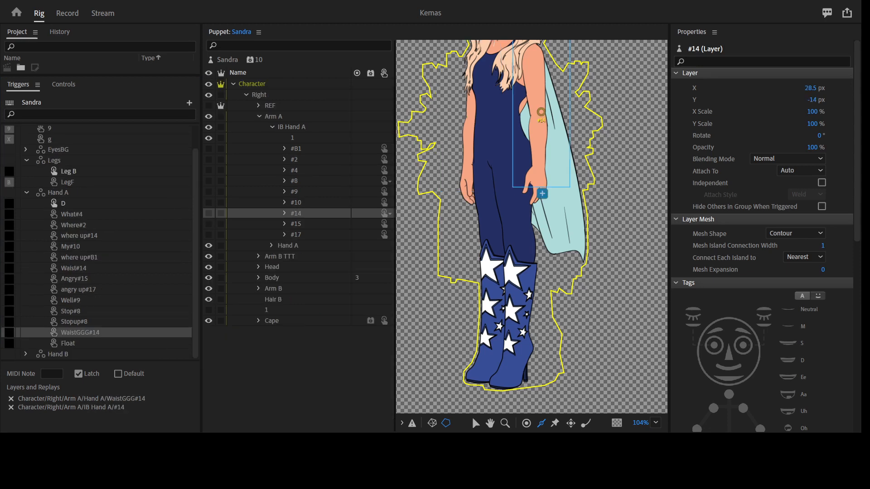
Collapse Arm A and select Arm B's in-between layers #B1 to #20 together with its Hand B poses What#4 to Float
click(260, 117)
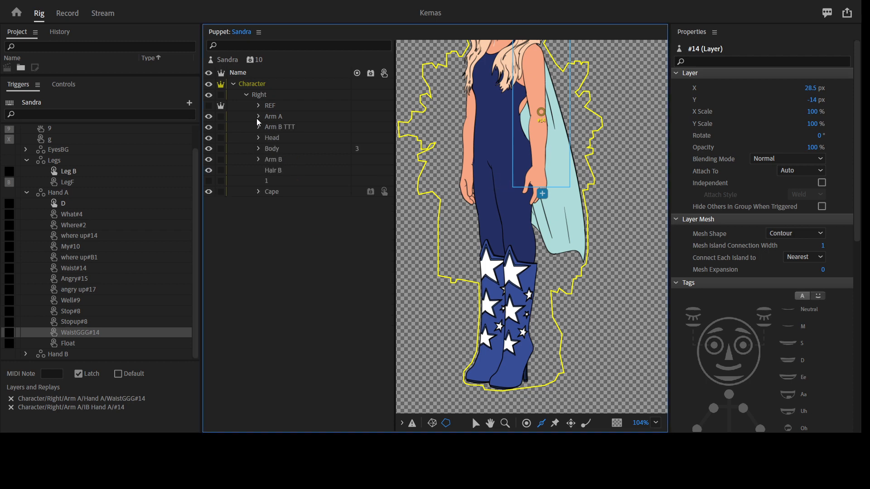
click(232, 225)
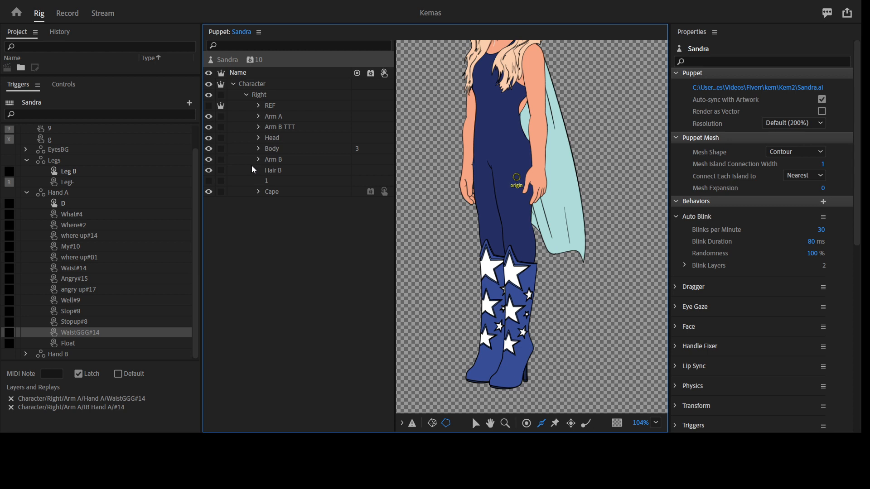
click(257, 160)
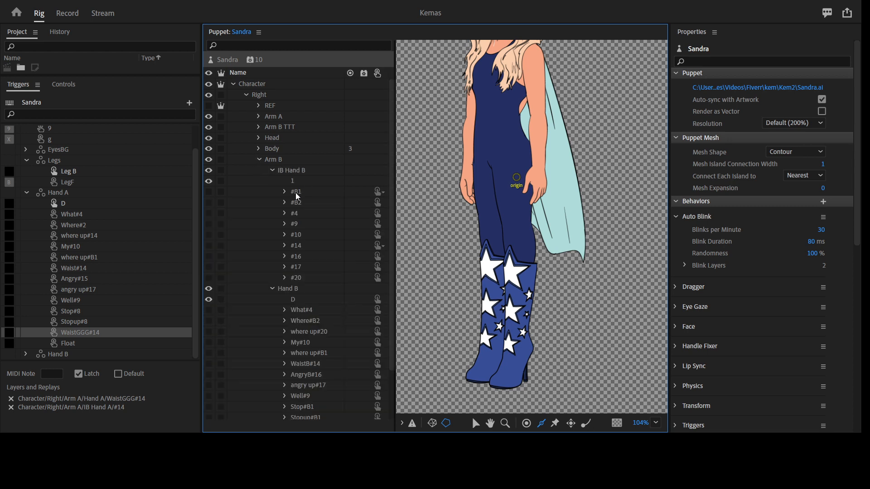
shift+click(302, 278)
scroll(303, 280, down, 1)
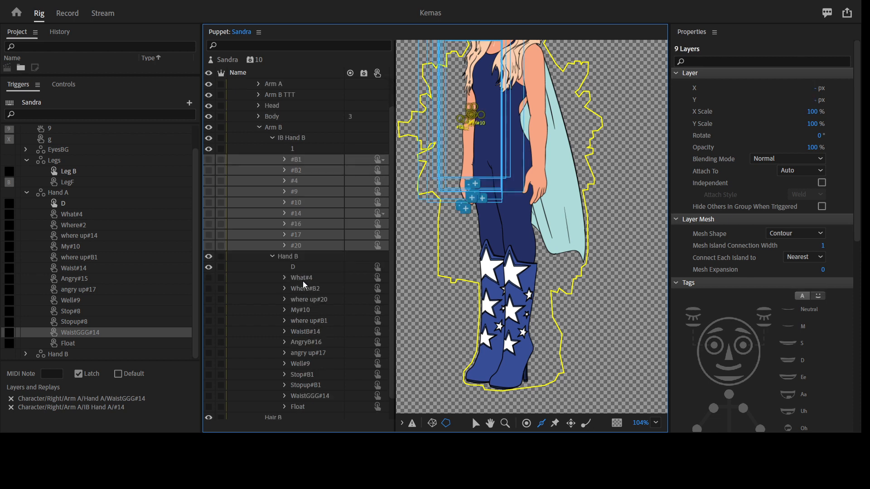
ctrl+click(302, 278)
scroll(303, 394, down, 1)
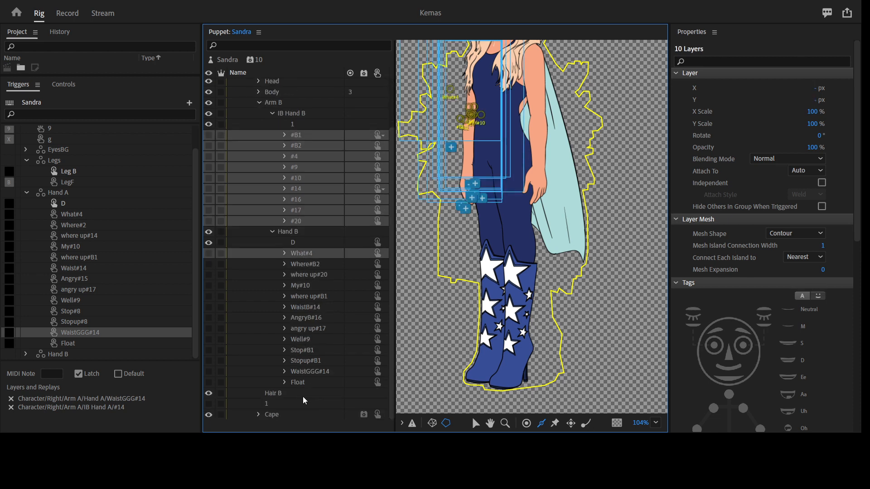
shift+click(304, 380)
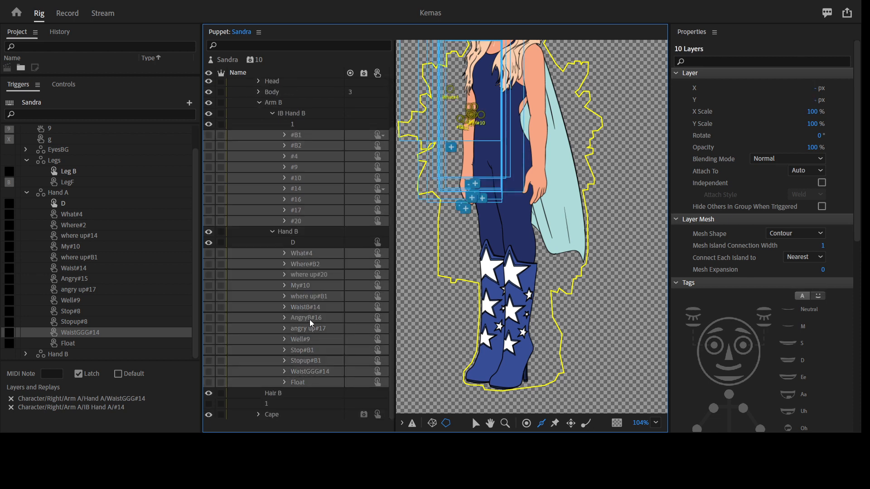
scroll(282, 184, up, 2)
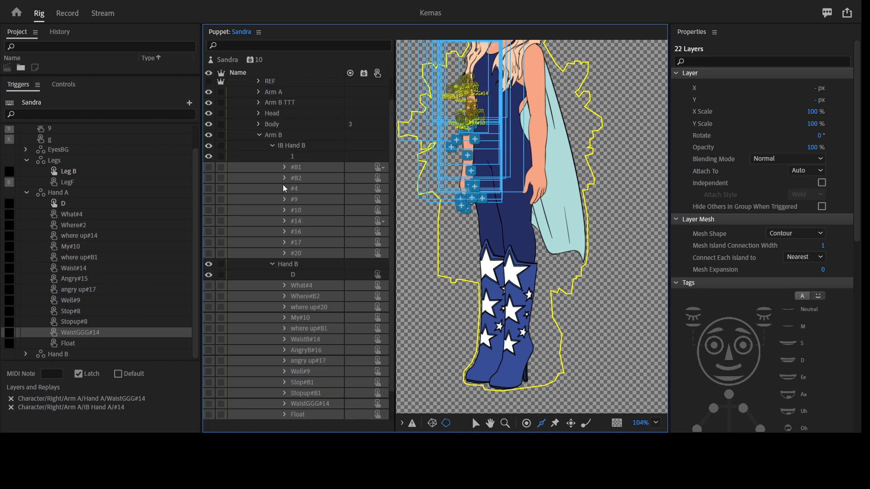
Expand Arm B TTT and select its Hand B poses My#10 through WaistGGG#14
click(258, 127)
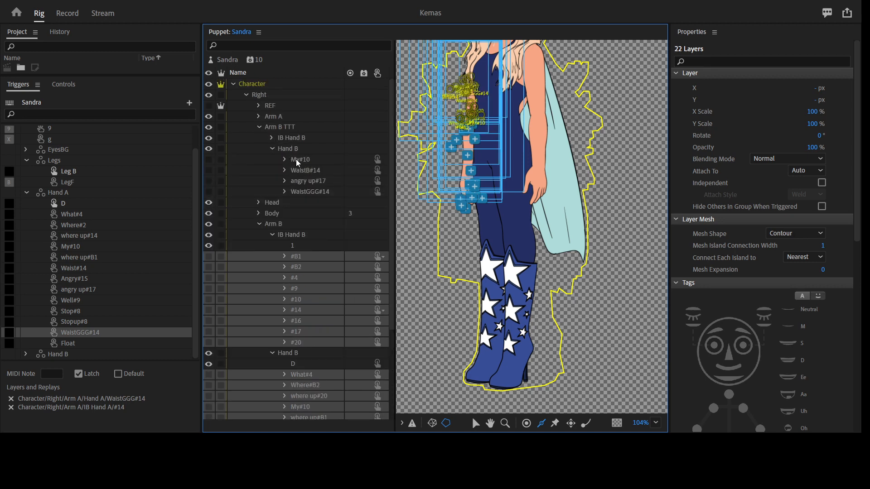
click(307, 159)
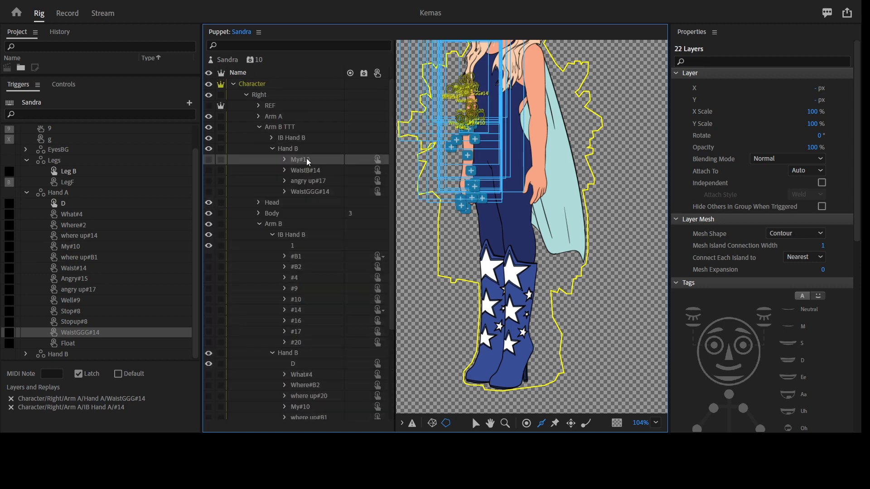
shift+click(321, 191)
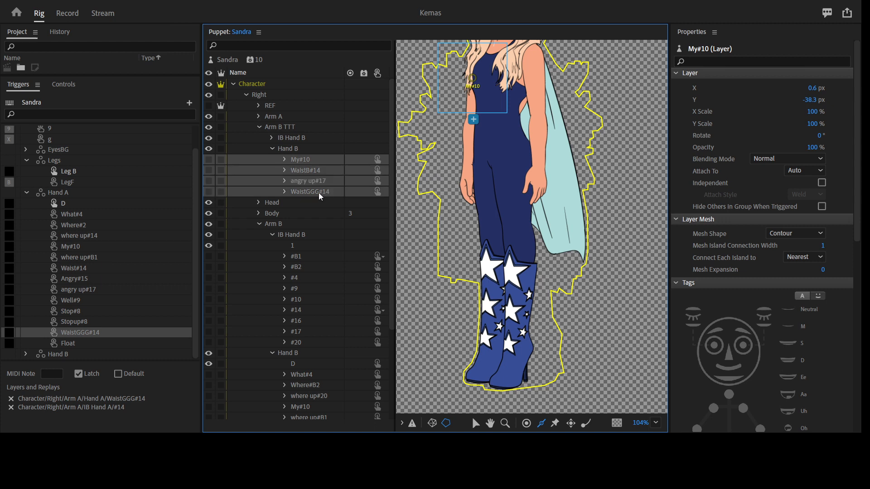
Expand Arm A and select IB Hand A layers #B1 to #17 together with Hand A poses What#4 to Float
click(259, 117)
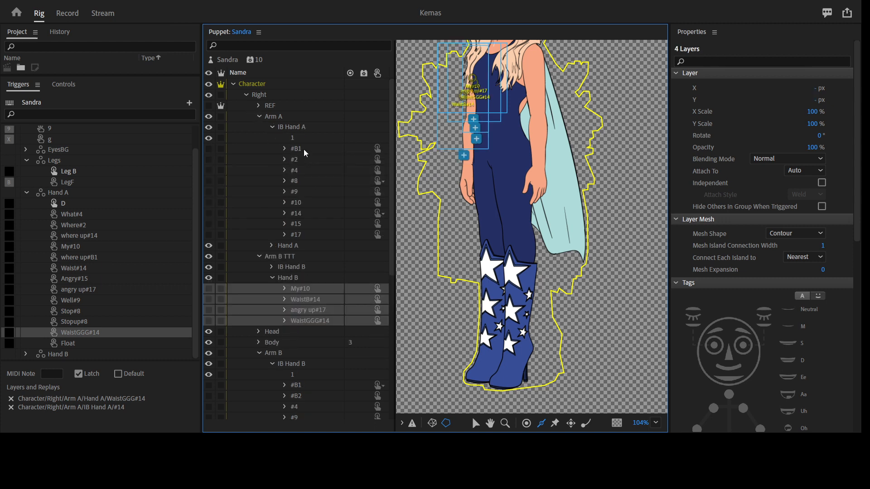
click(304, 150)
shift+click(300, 234)
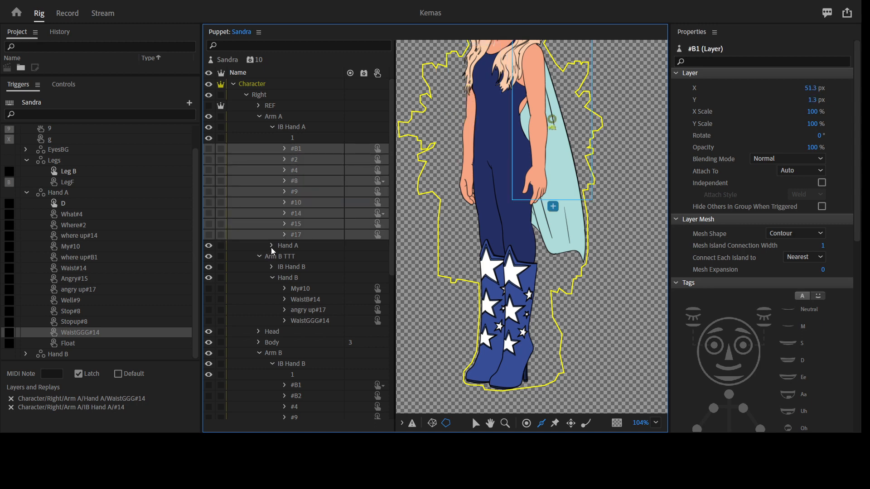
click(260, 248)
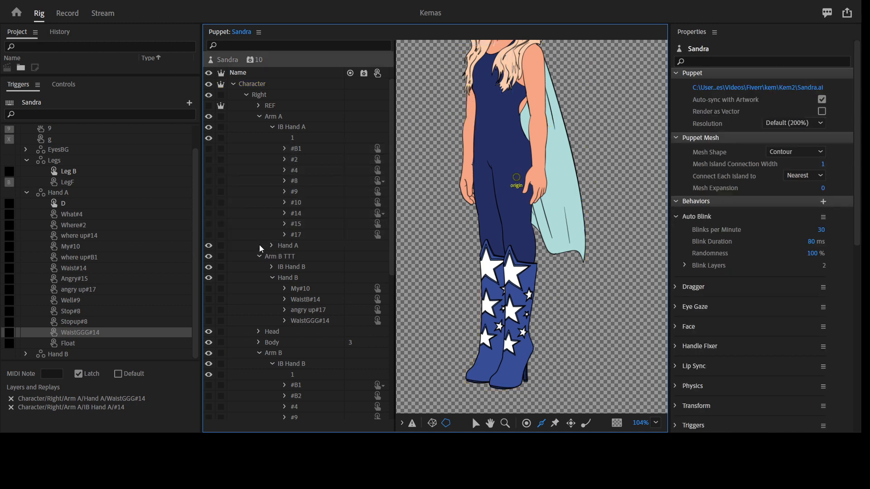
click(302, 148)
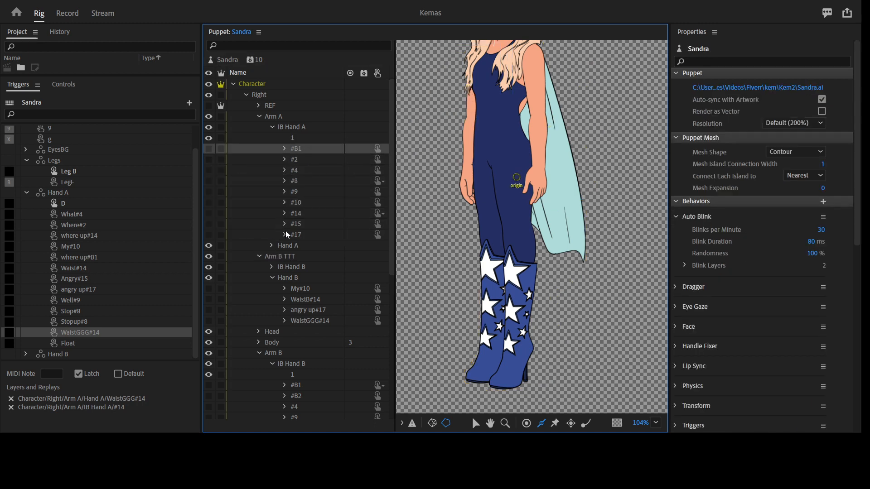
shift+click(299, 236)
click(273, 247)
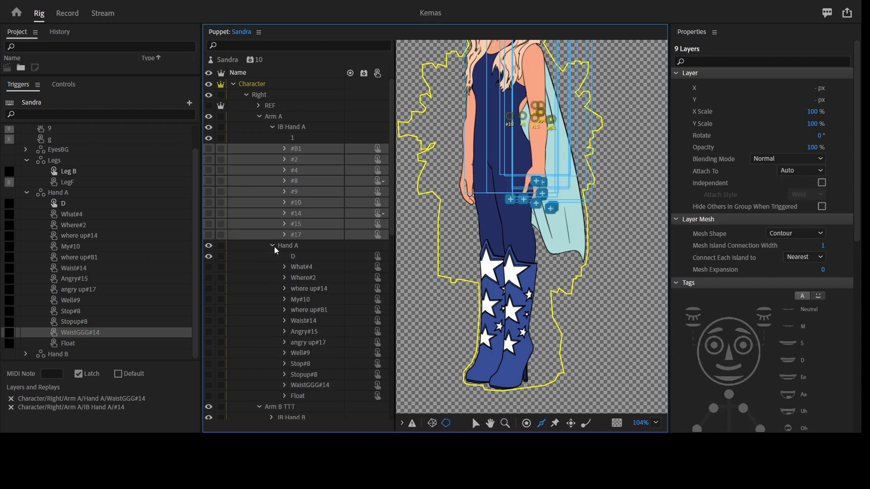
ctrl+click(310, 268)
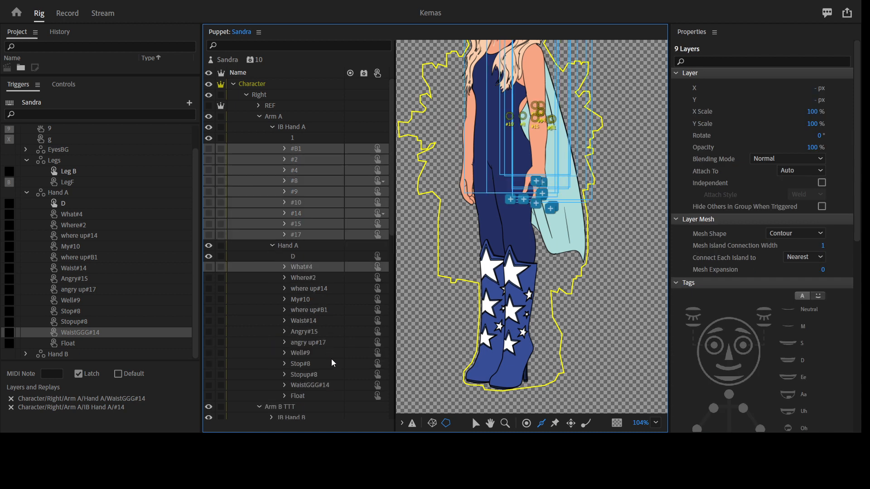
shift+click(315, 396)
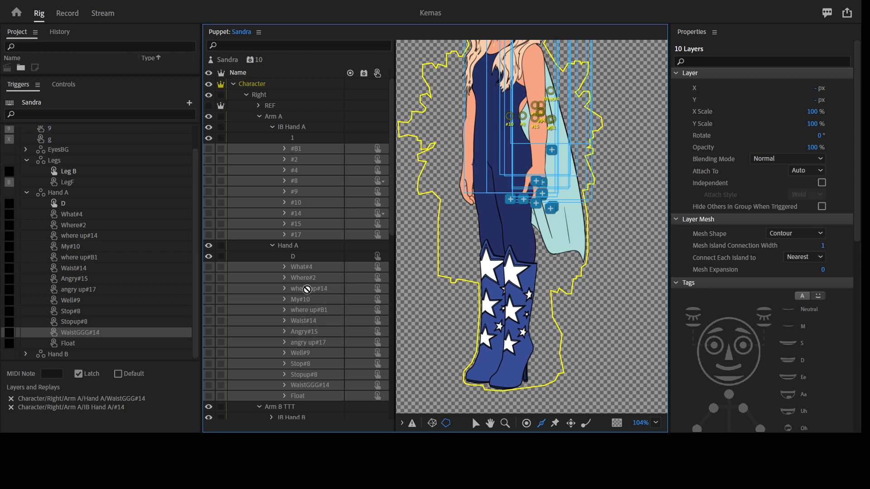
Add Arm B TTT's in-between layers #10 to #17 and its Hand B poses My#10 to WaistGGG#14 to the selection
scroll(307, 290, down, 4)
click(271, 256)
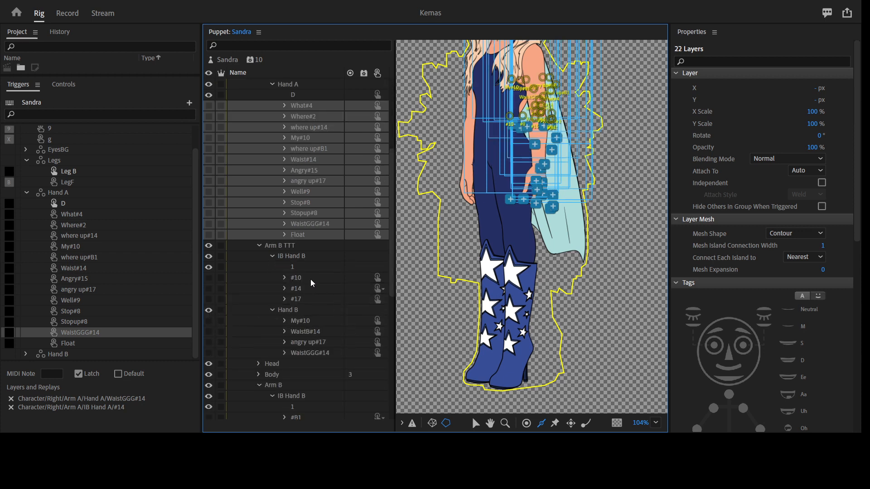
ctrl+click(310, 278)
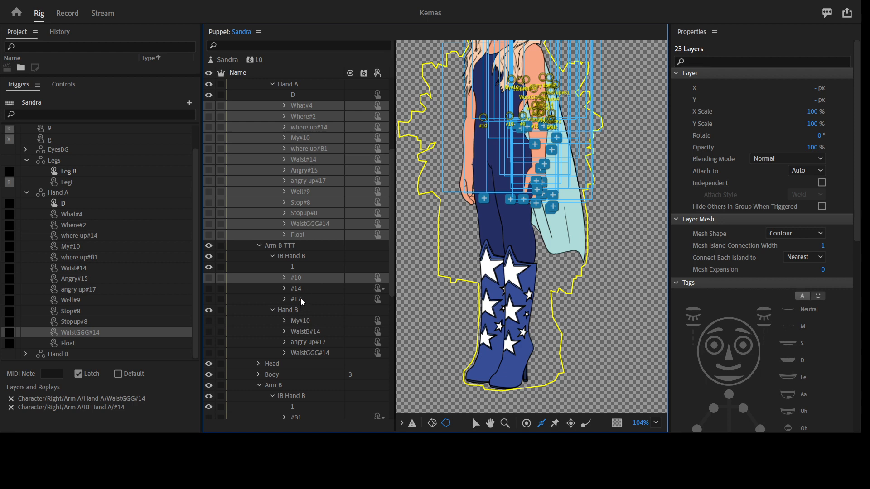
shift+click(301, 298)
ctrl+click(308, 321)
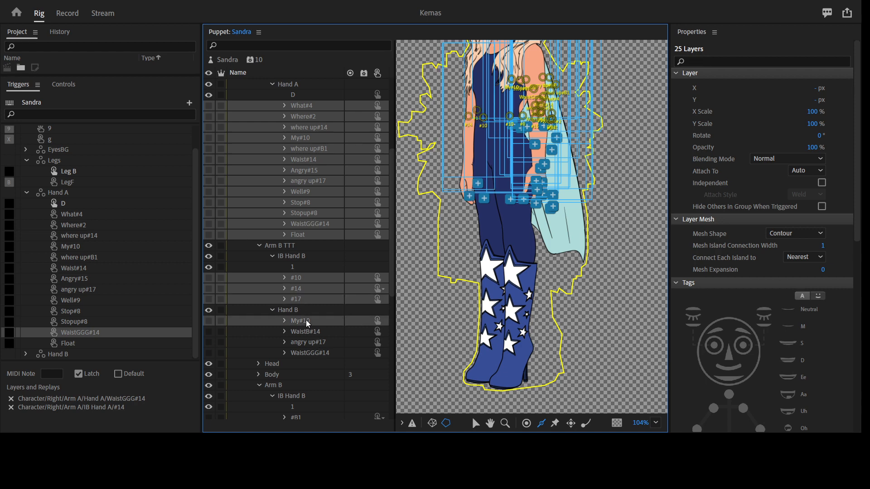
shift+click(307, 354)
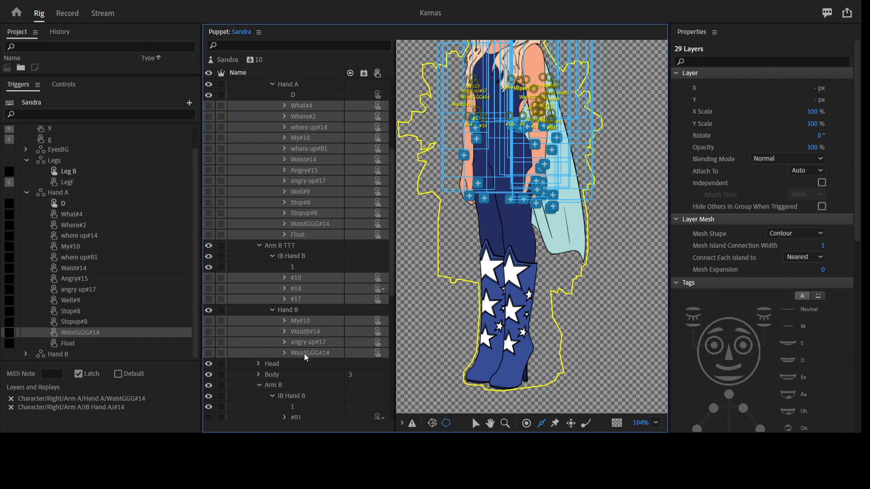
Extend the selection with Arm B's in-between layers #B1 to #20 and its Hand B poses What#4 to Float
scroll(303, 353, down, 6)
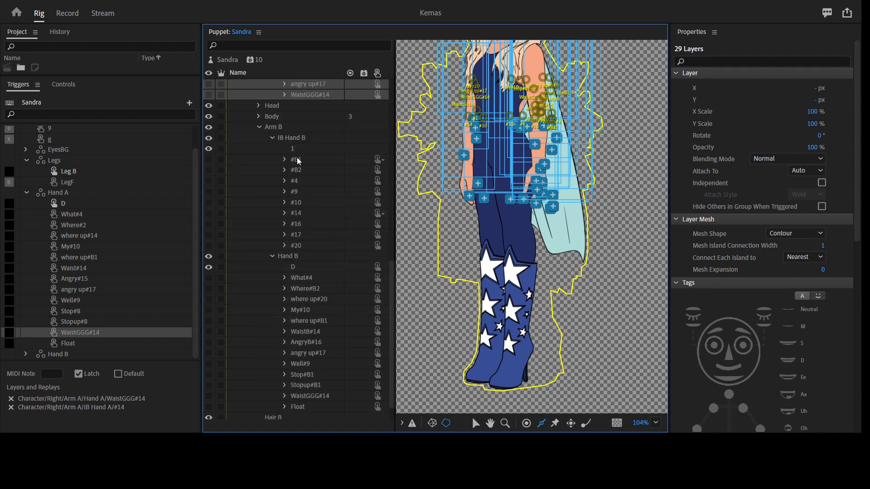
shift+click(301, 245)
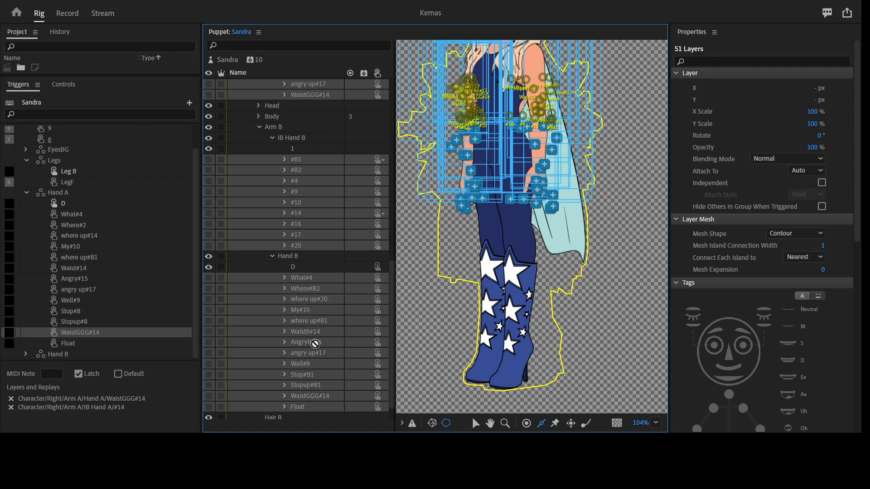
scroll(315, 344, down, 2)
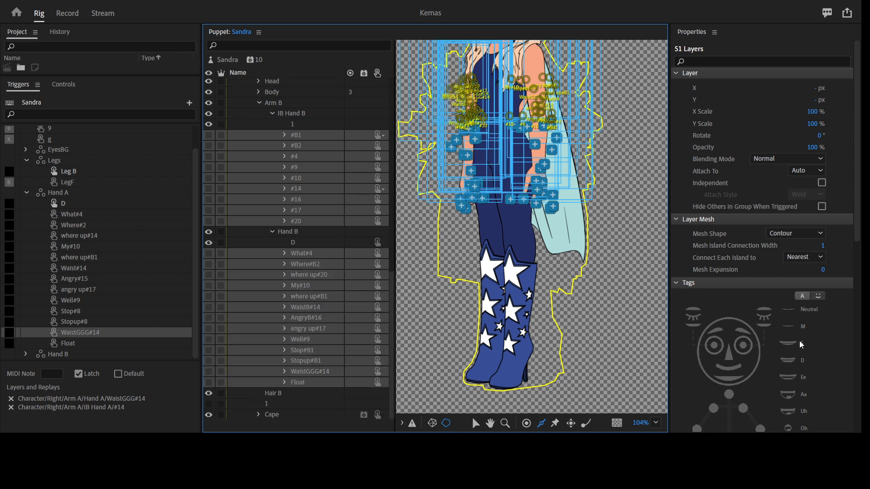
Add Cycle Layers to the selected layers, advancing every 2 frames, with Forward and Reverse and Hold on Last Layer enabled
scroll(800, 341, down, 10)
click(843, 334)
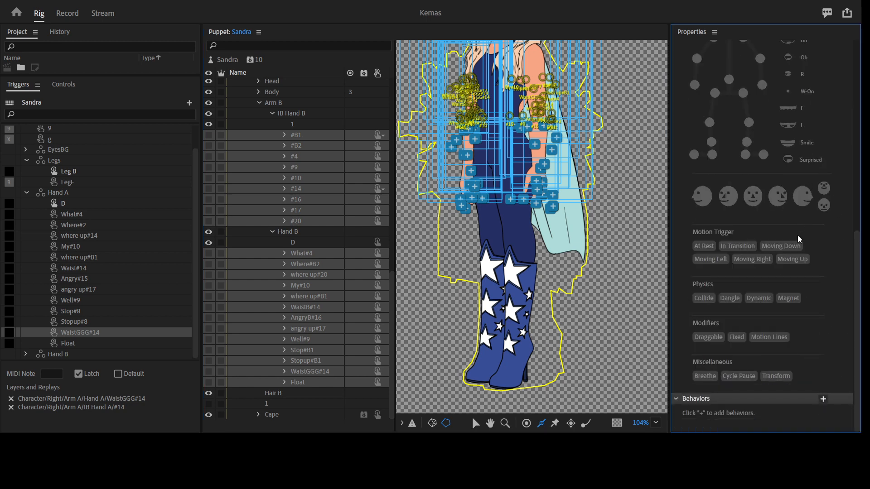
click(778, 300)
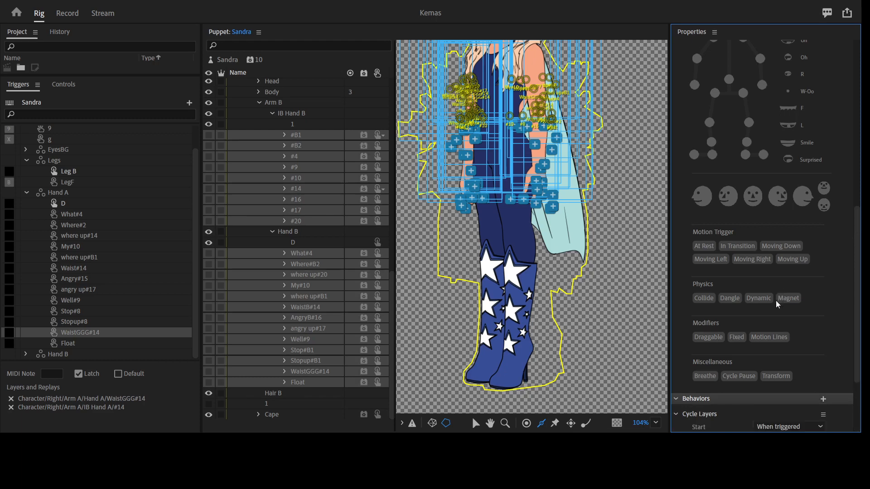
scroll(837, 389, down, 3)
click(806, 340)
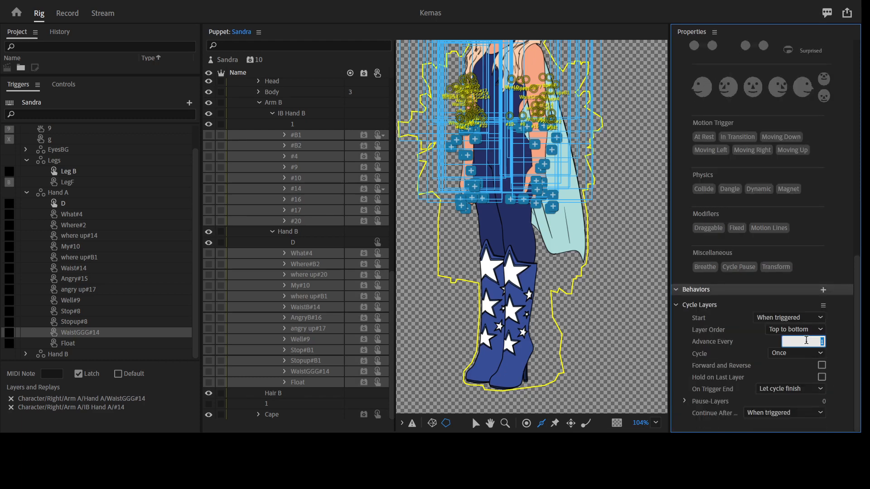
text(2)
click(823, 366)
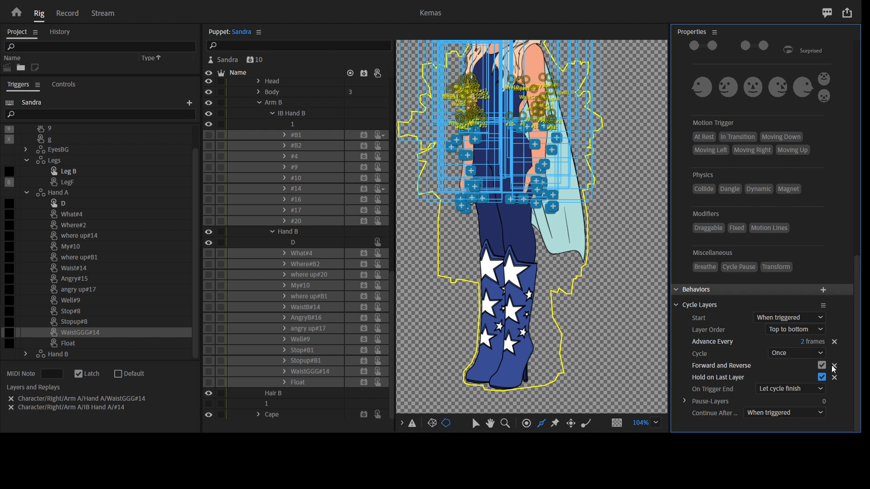
Collapse the in-between groups of Arm A and Arm B and the Arm B TTT group, keeping Hand A and Hand B expanded
click(274, 113)
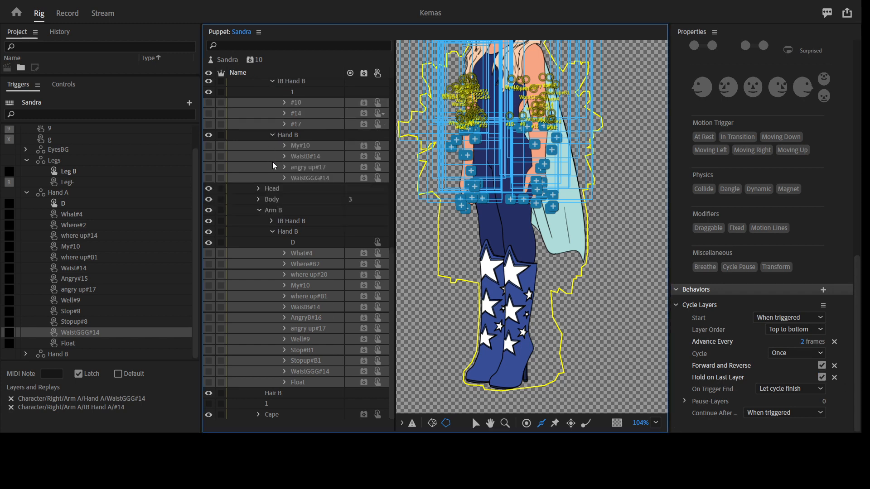
click(306, 245)
scroll(303, 238, up, 3)
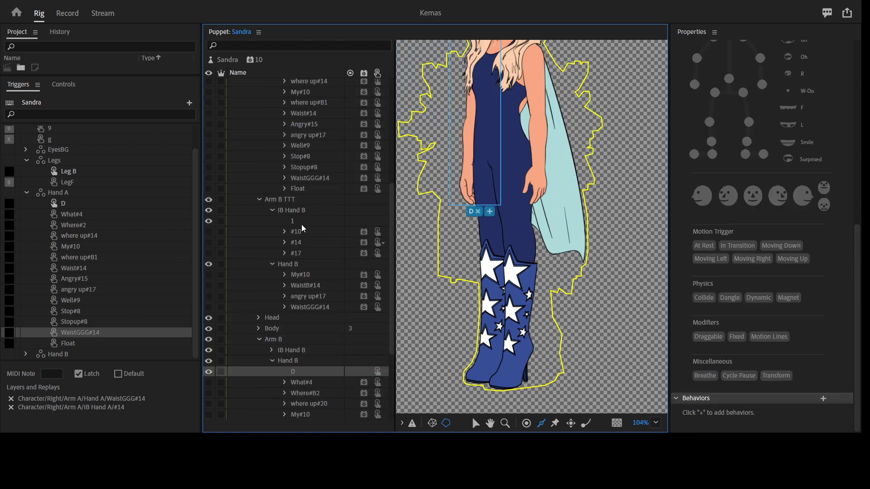
scroll(303, 228, up, 3)
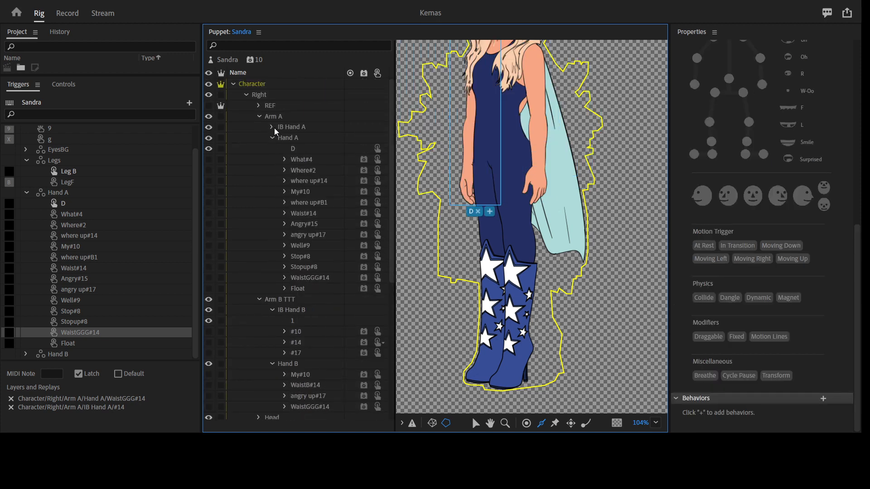
click(274, 137)
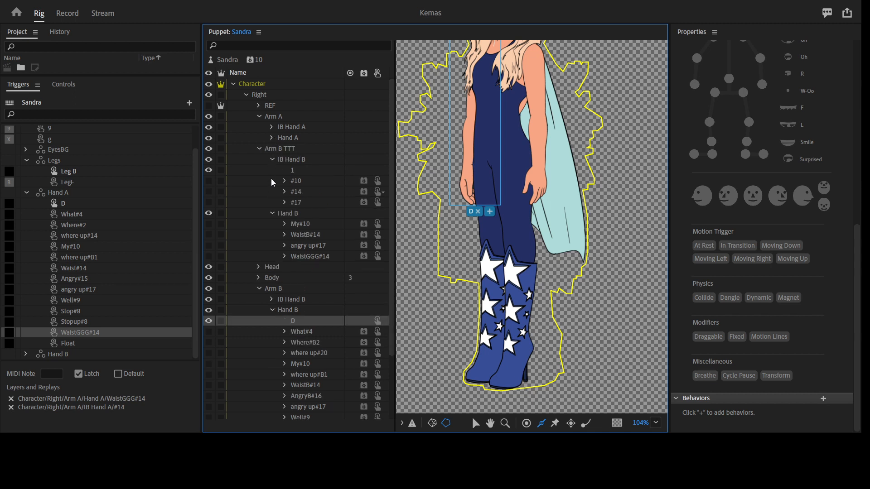
click(263, 151)
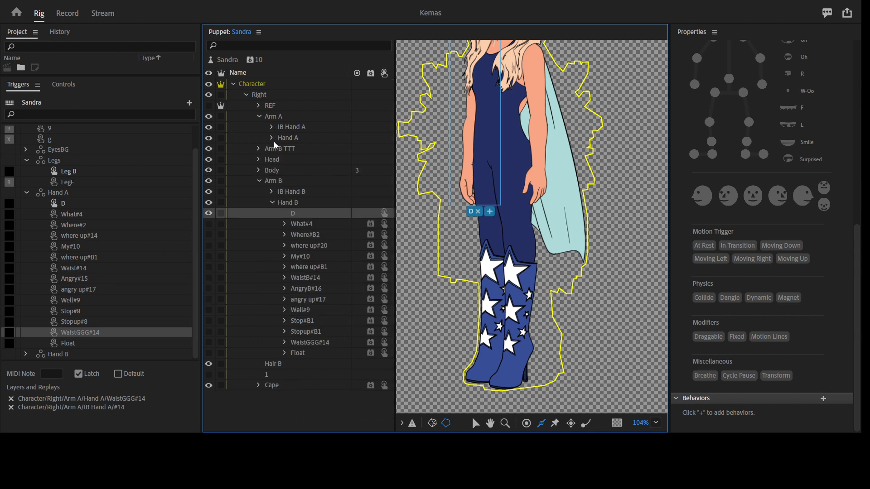
click(272, 139)
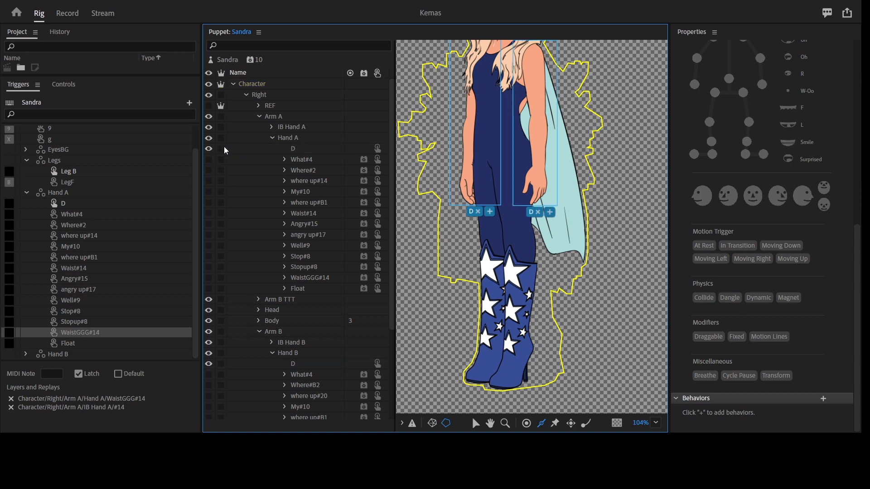
Make the default D layers in Hand A and Hand B independent
click(303, 148)
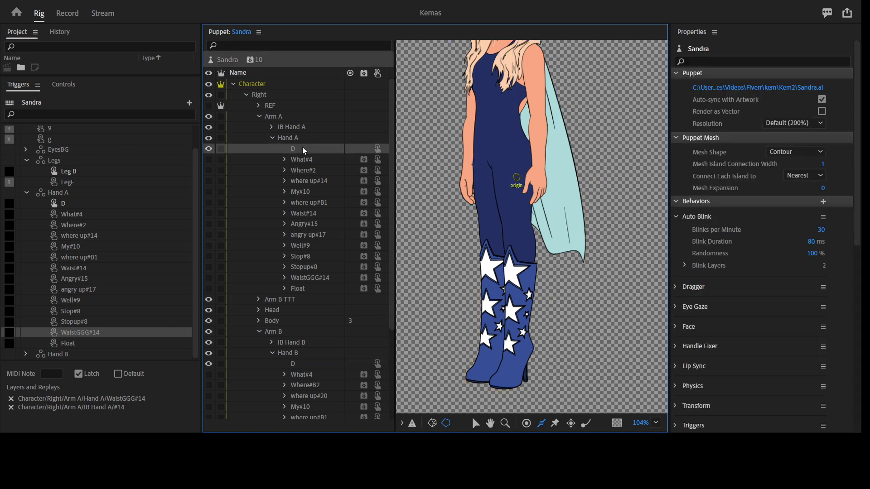
click(219, 151)
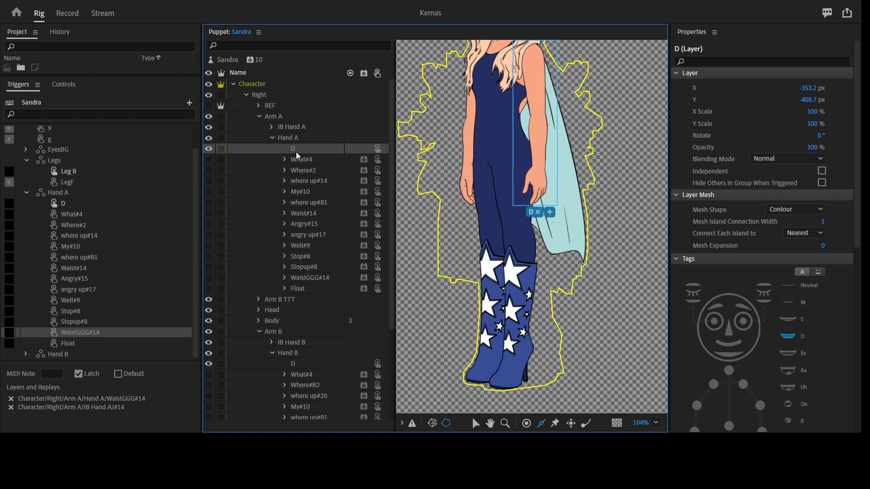
click(221, 149)
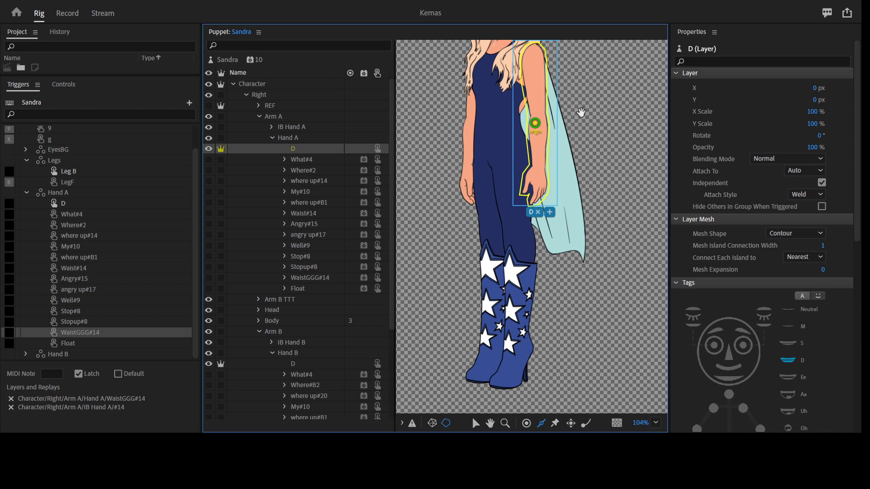
Move the origin of Hand A's D layer to the shoulder and add sticks along its upper arm and forearm
drag(581, 106, 583, 184)
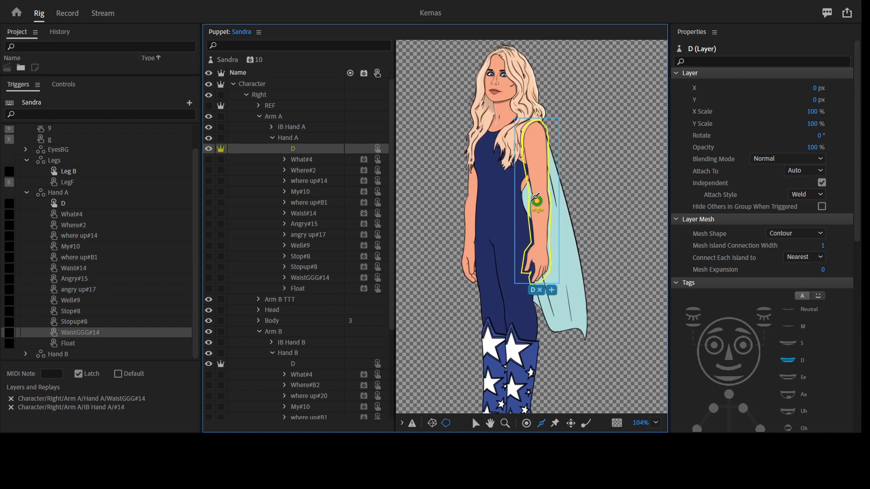
drag(537, 204, 534, 130)
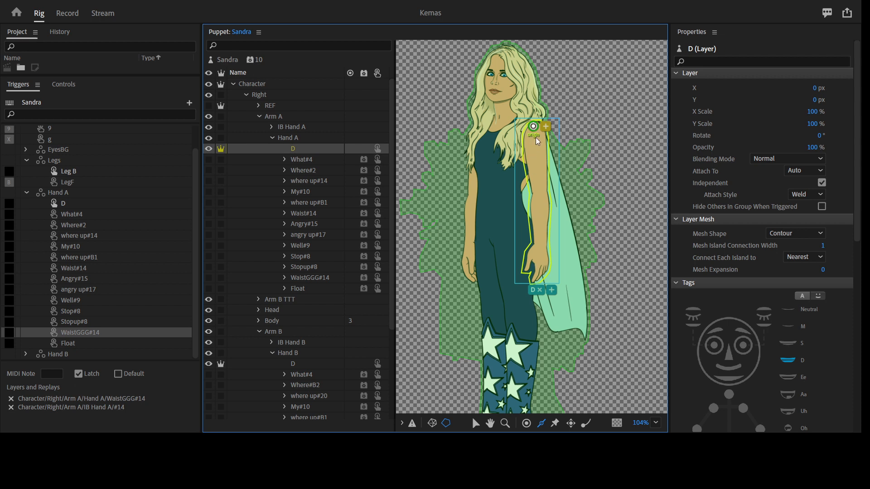
drag(534, 133, 539, 274)
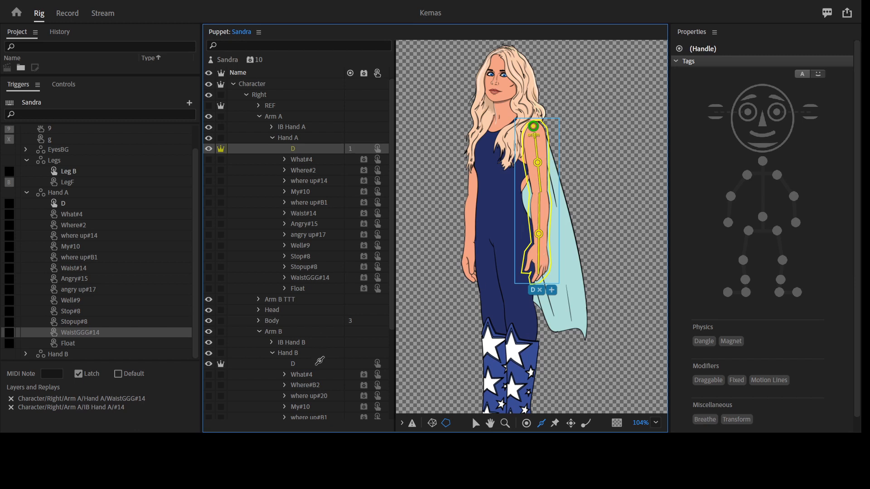
Move the origin of Hand B's D layer to the shoulder and add sticks along its upper arm and forearm
click(316, 365)
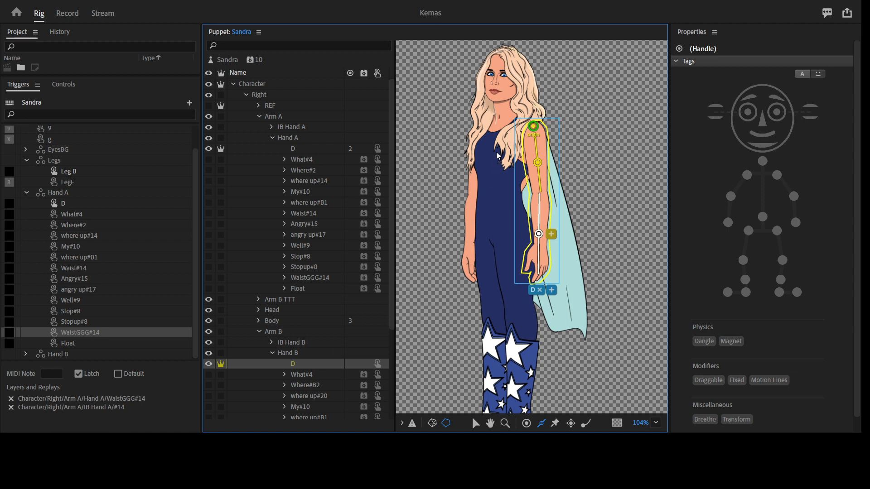
drag(477, 200, 483, 124)
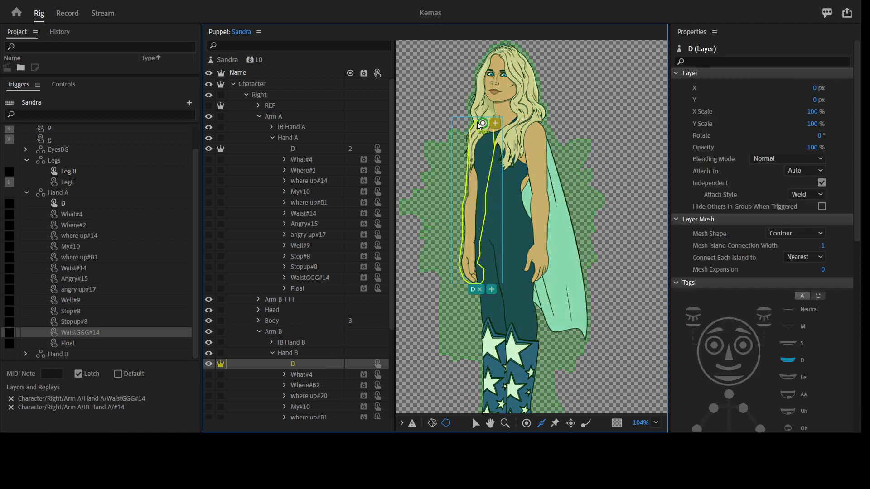
drag(479, 126, 480, 126)
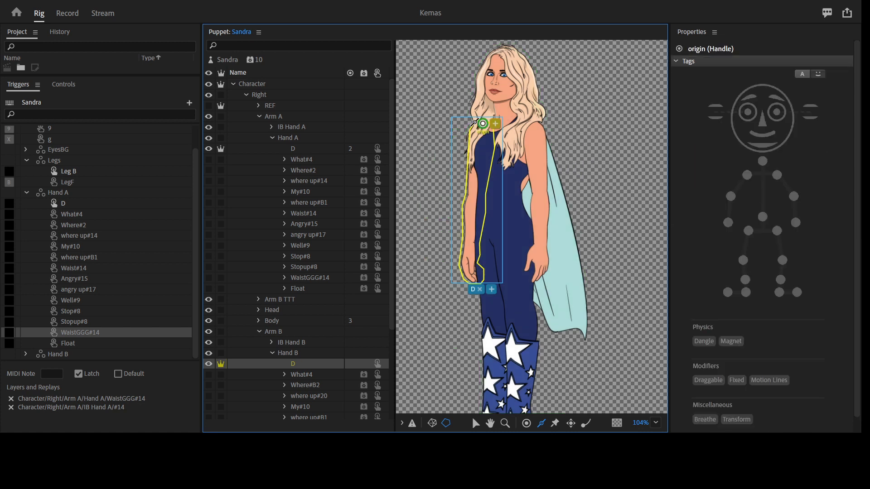
click(473, 156)
mouse_move(469, 184)
mouse_down()
mouse_move(478, 194)
mouse_move(470, 275)
mouse_up()
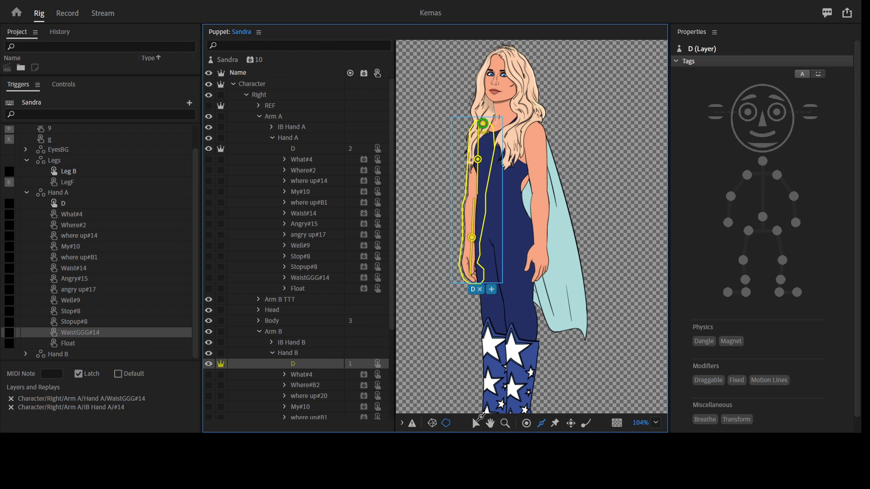
Add handles to Hand B's D layer for the Right Shoulder, a draggable Right Elbow, and the Right Wrist
click(526, 423)
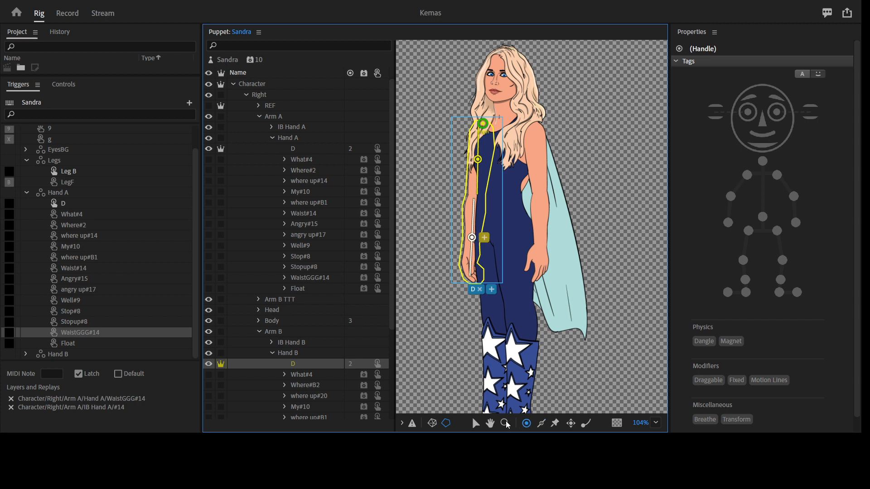
click(340, 363)
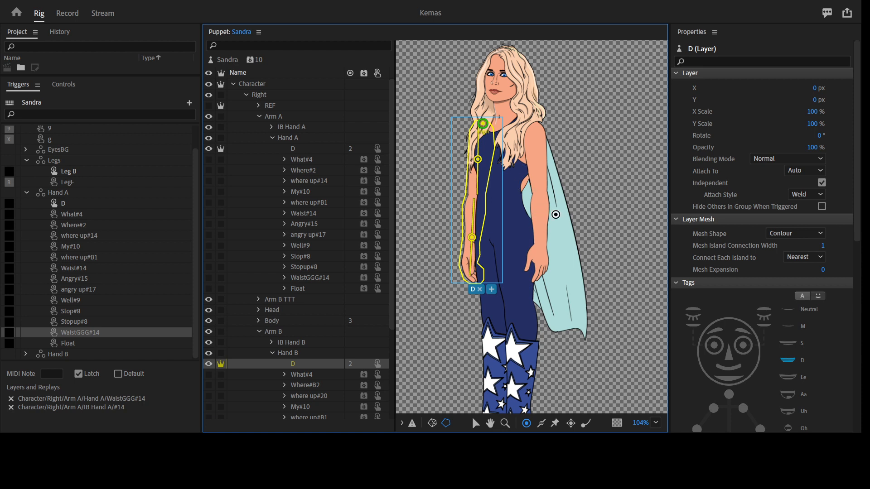
click(752, 176)
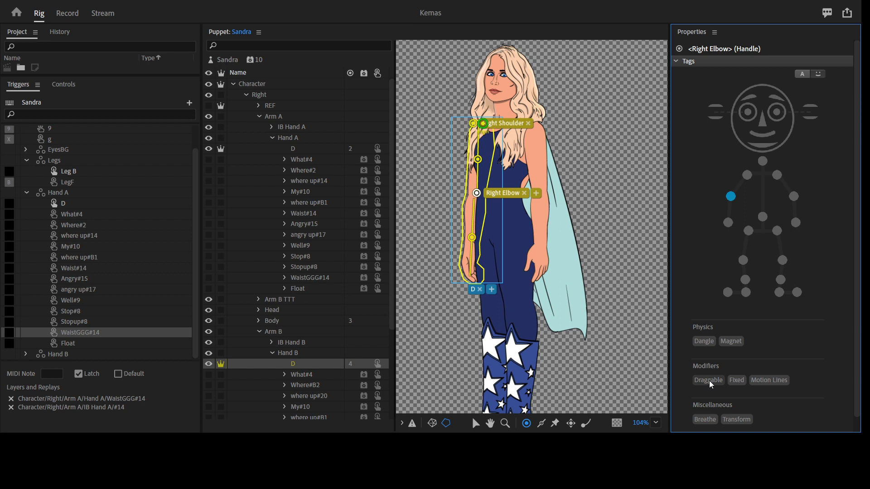
click(708, 380)
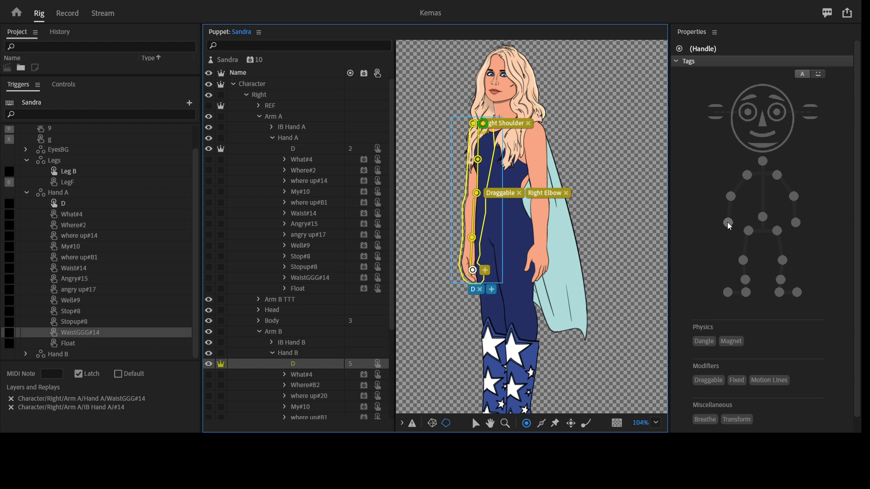
click(728, 223)
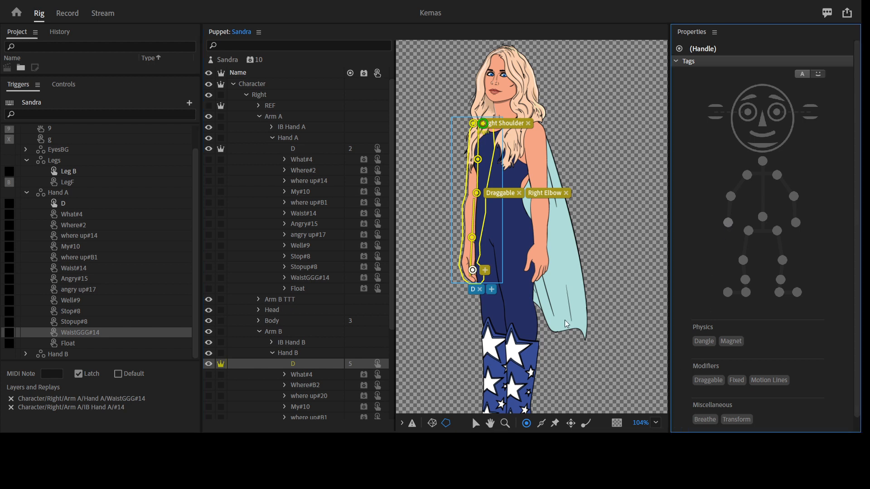
Add handles to Hand A's D layer for the Left Shoulder, a draggable Left Elbow, and a draggable Left Wrist
click(306, 148)
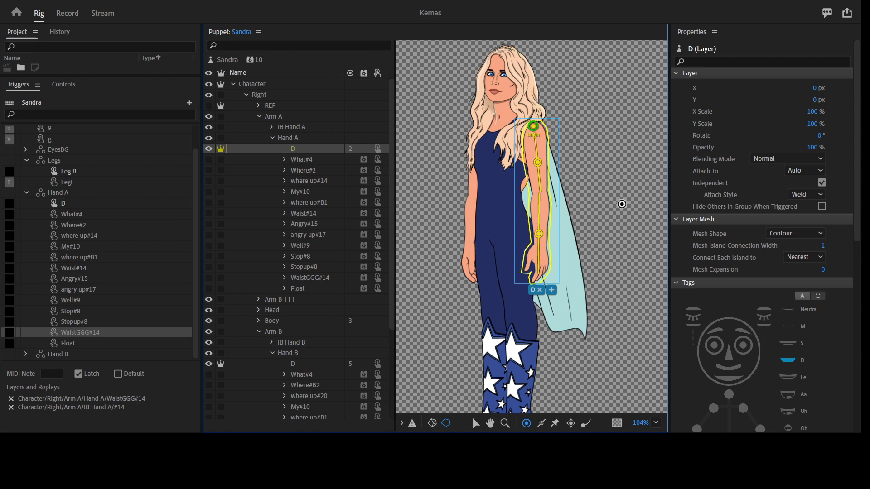
click(540, 125)
click(777, 175)
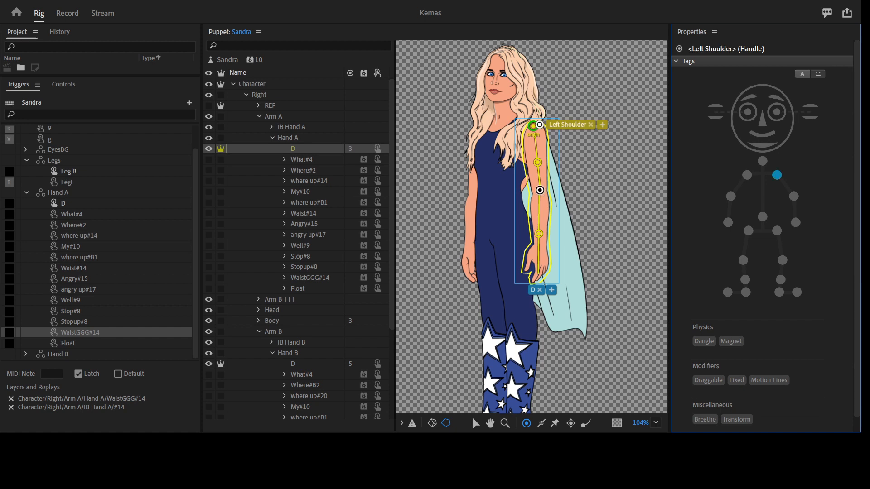
click(793, 196)
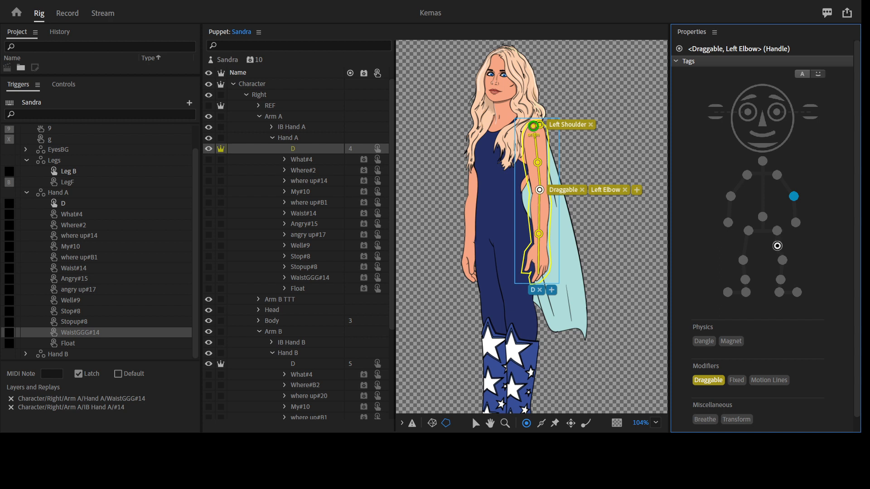
click(798, 223)
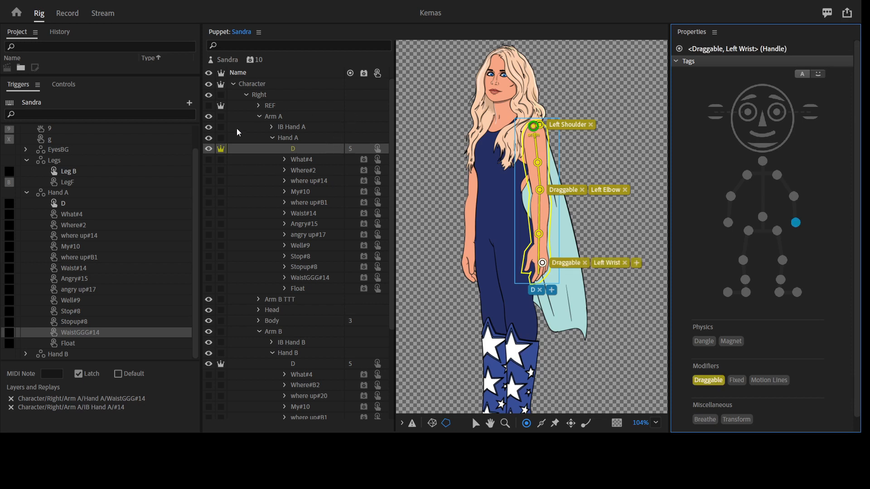
Set Camera 3's Zoom to 159% and Position Y to -173 in Scene 2, and preview the puppet in an enlarged scene view
click(62, 15)
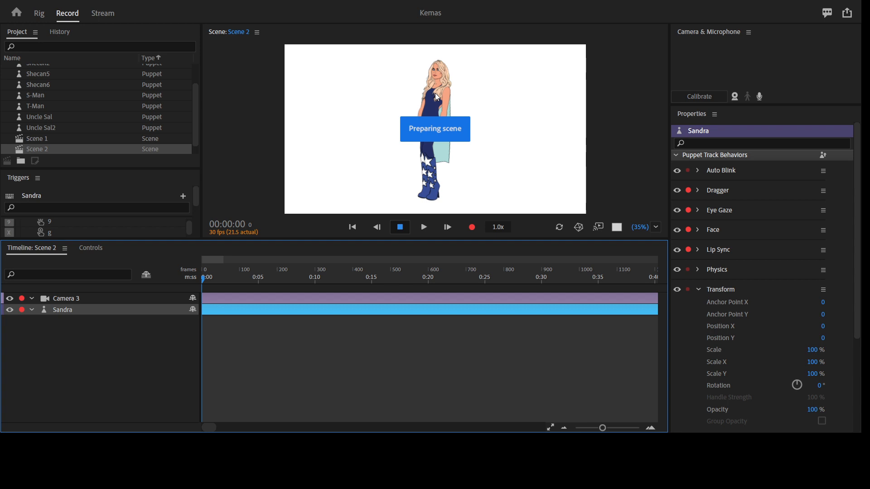
key(grave)
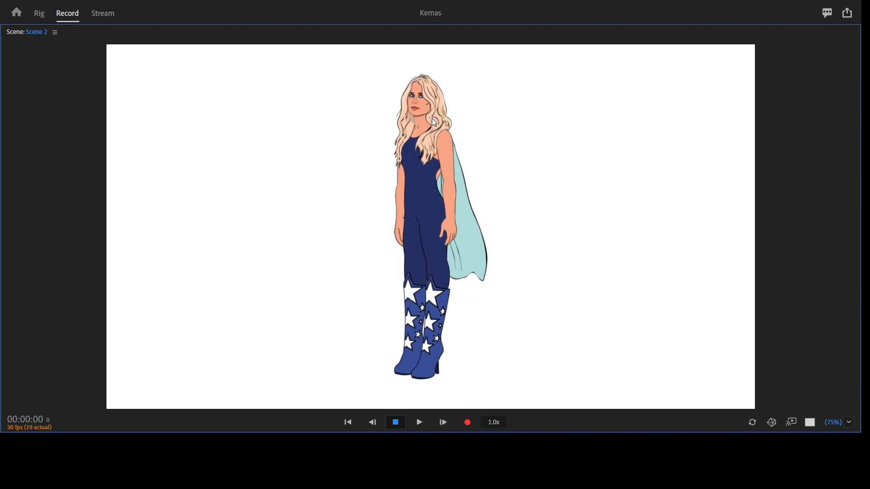
key(grave)
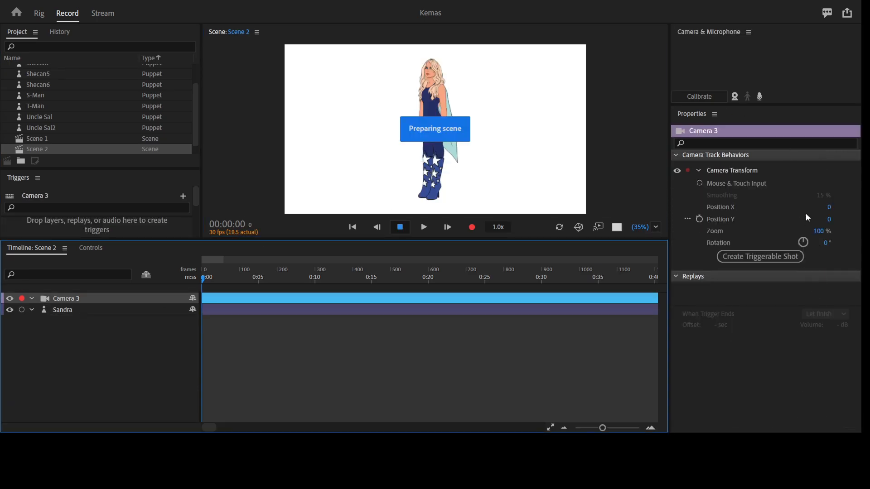
drag(828, 230, 825, 315)
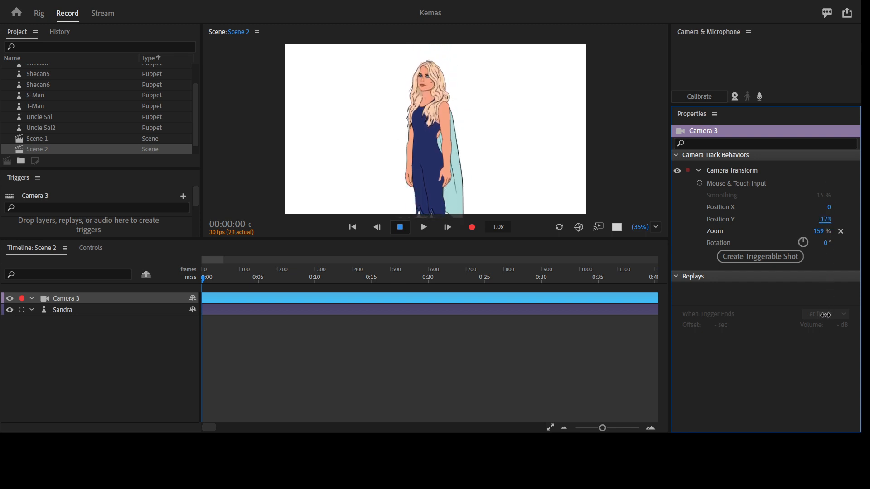
click(116, 310)
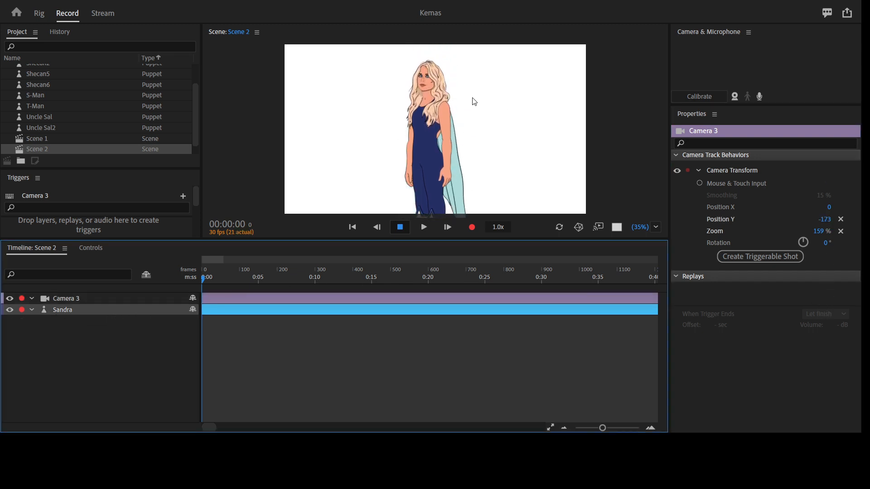
key(grave)
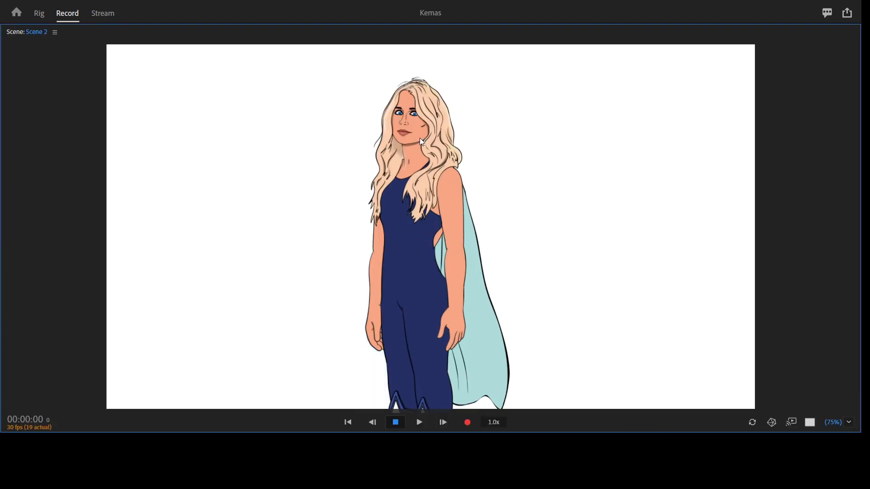
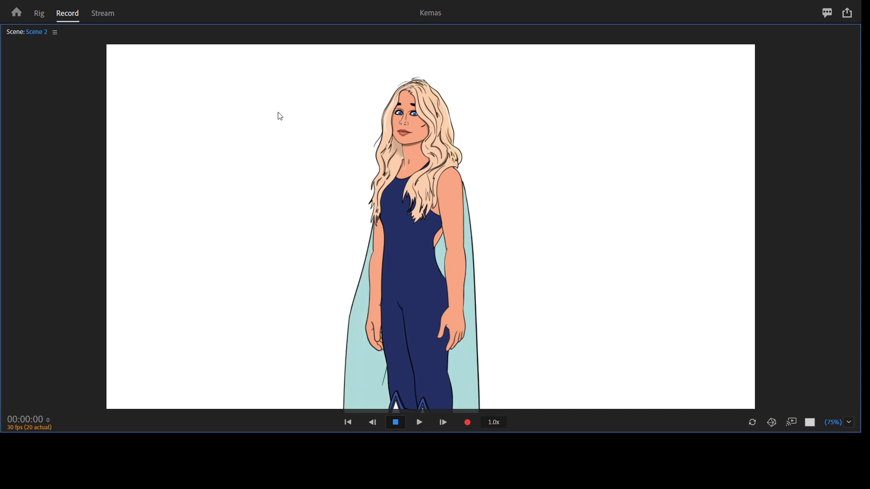
Assign 0 as the trigger key for Blink in the EyesBG swap set and preview the puppet in the enlarged scene
click(39, 14)
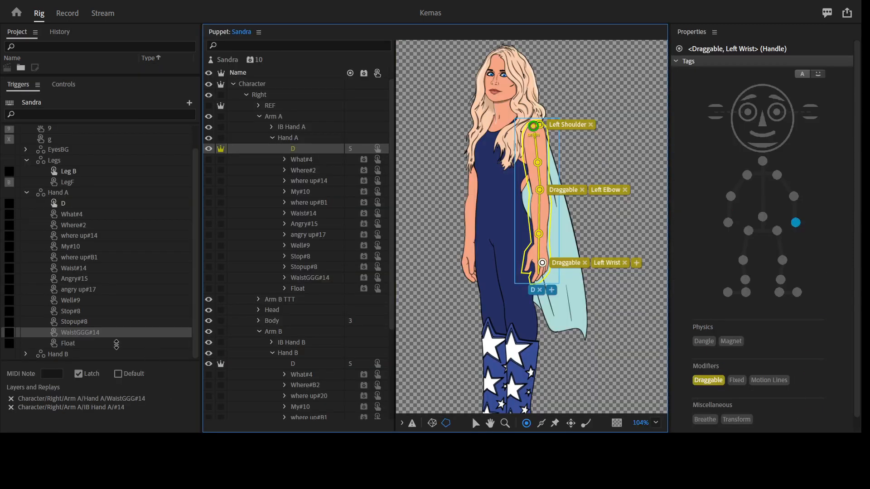
click(27, 192)
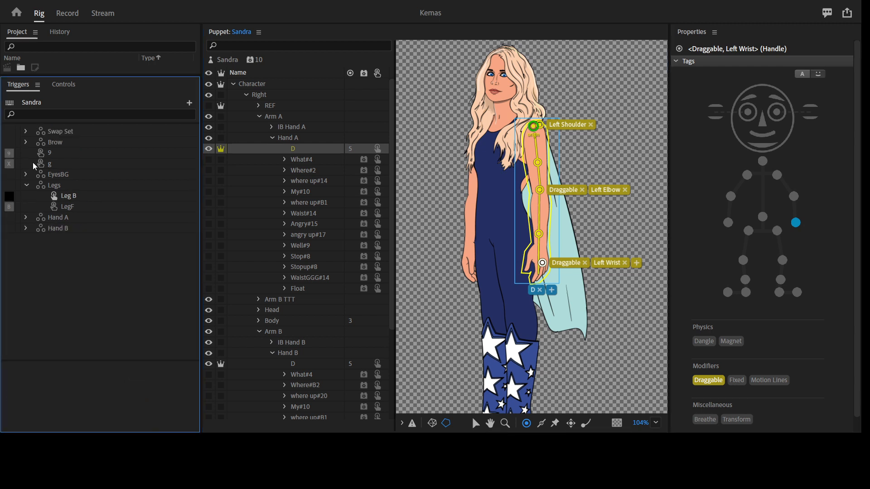
click(27, 186)
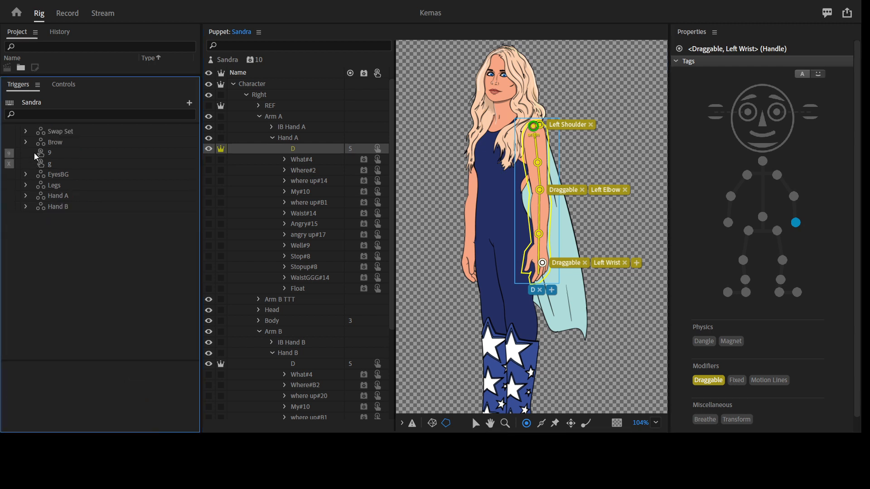
click(68, 176)
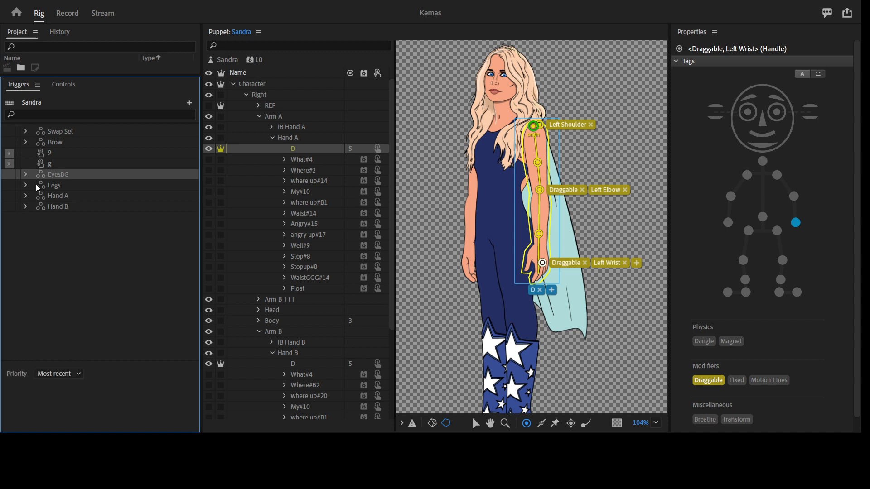
click(26, 175)
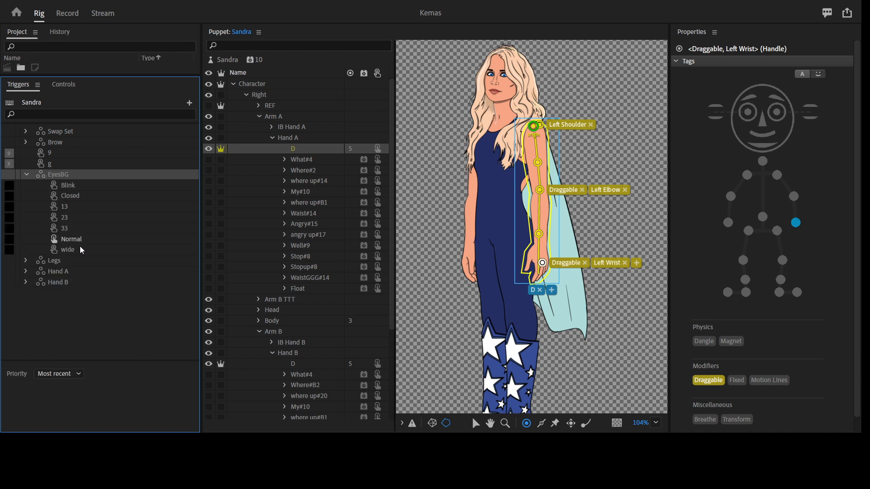
click(68, 185)
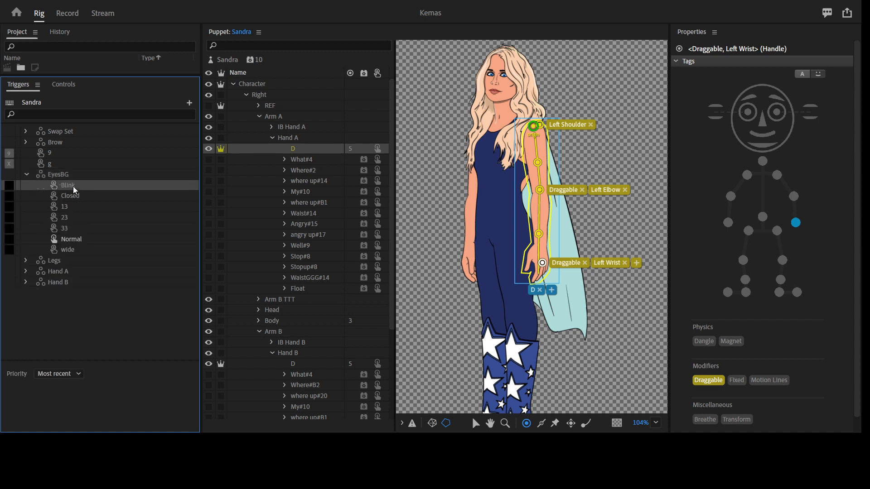
click(10, 185)
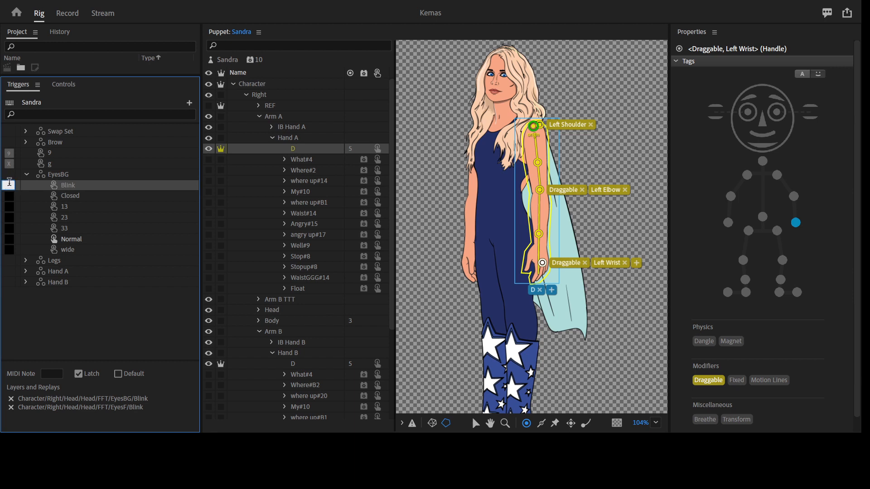
text(0)
click(73, 18)
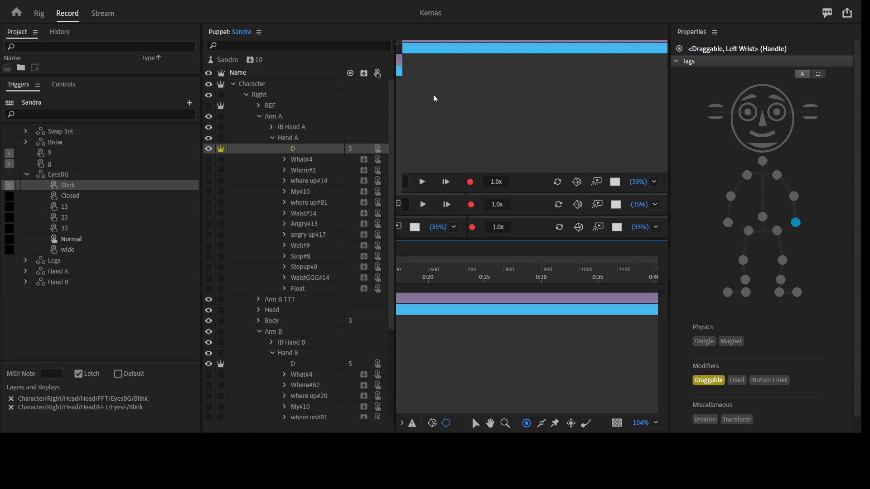
key(grave)
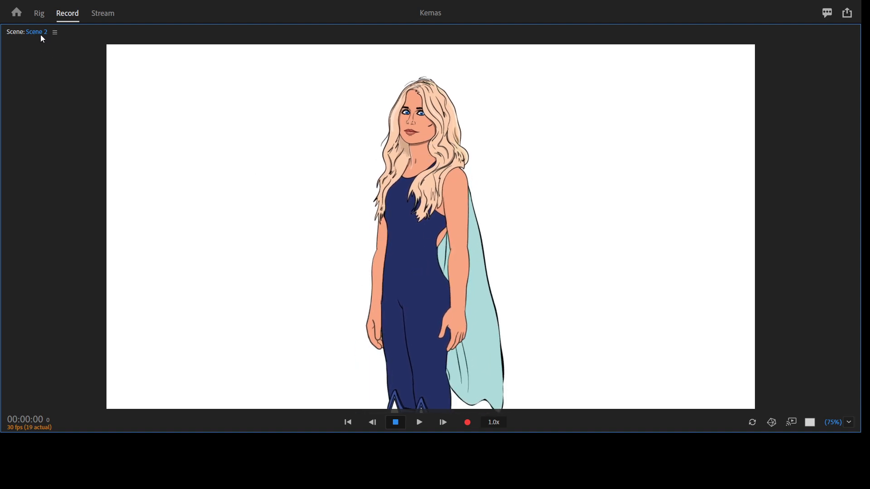
Make the Right layer independent with the Hinge attach style and check the puppet's movement in Scene 2
click(39, 14)
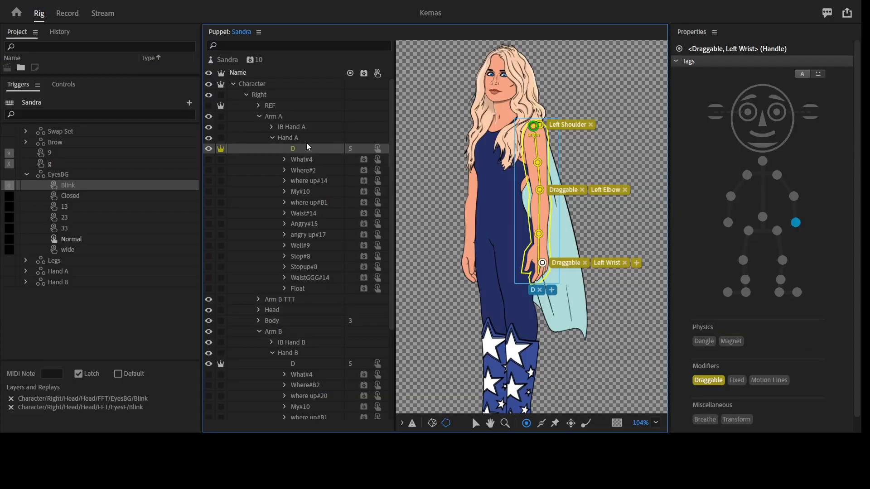
click(262, 86)
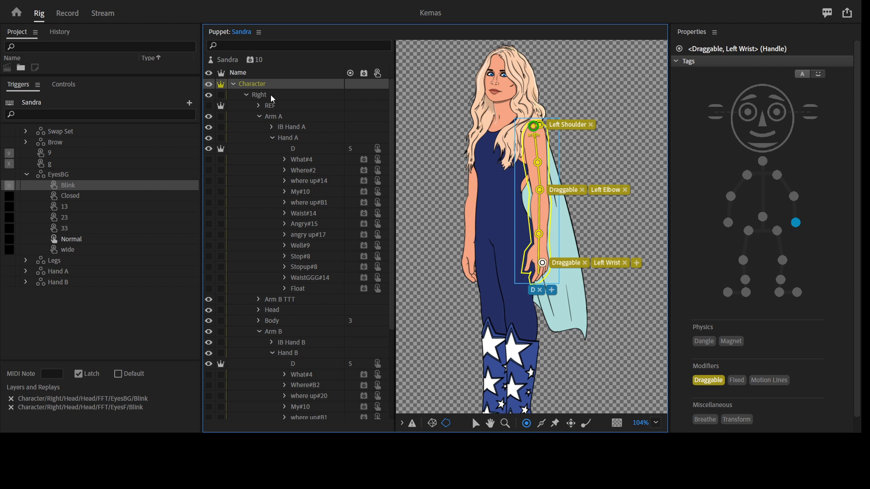
click(272, 96)
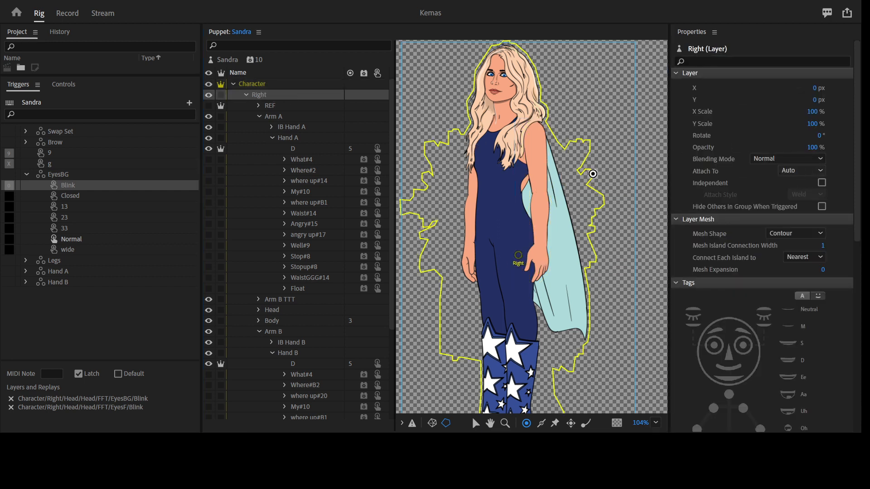
click(223, 98)
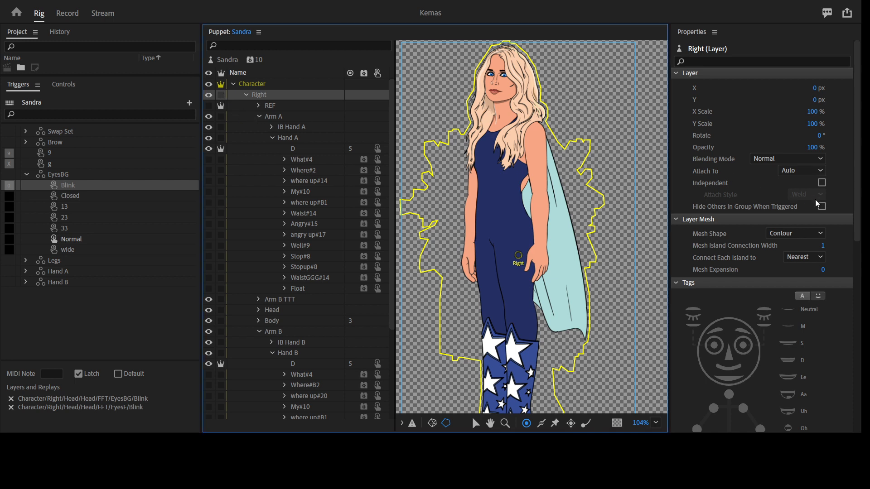
click(822, 182)
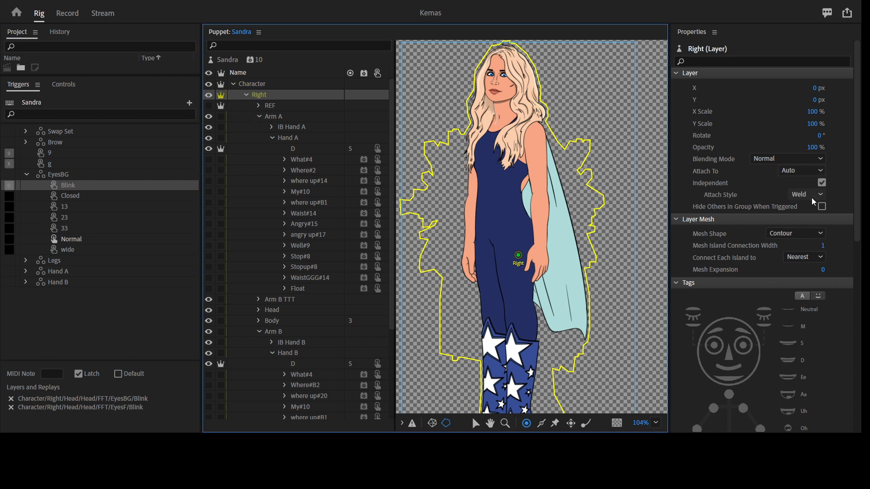
click(67, 14)
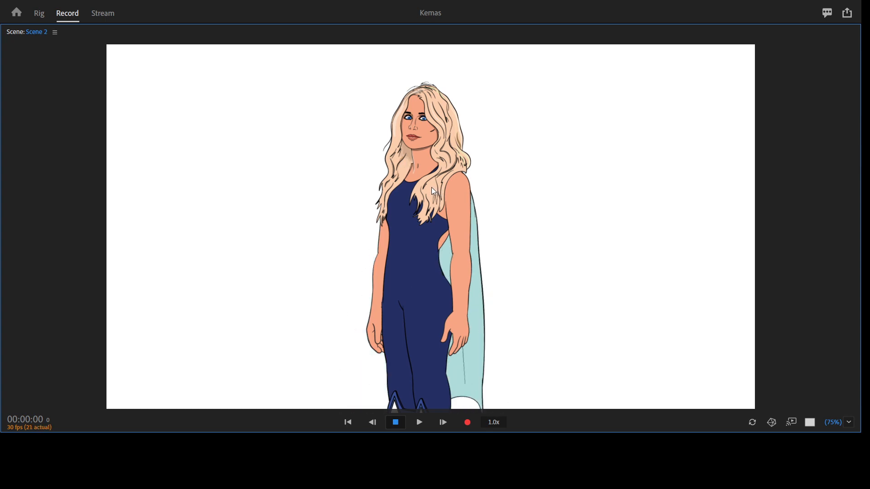
key(grave)
click(64, 311)
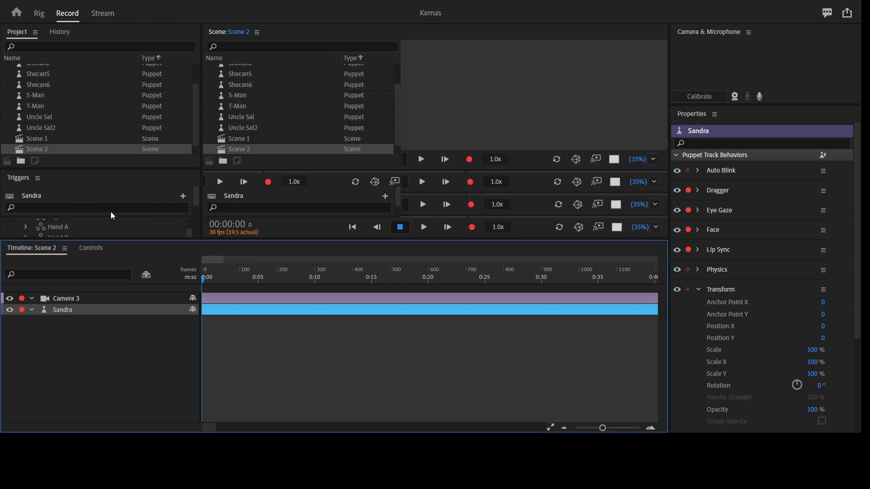
Return to rigging the puppet and assign trigger keys Q, W and E to Hand A's What#4, Where#2 and where up#14
key(Tab)
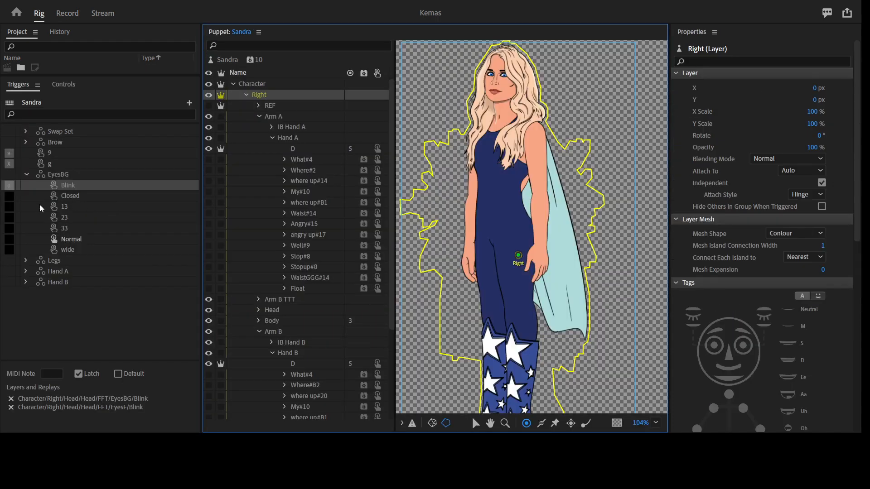
click(30, 175)
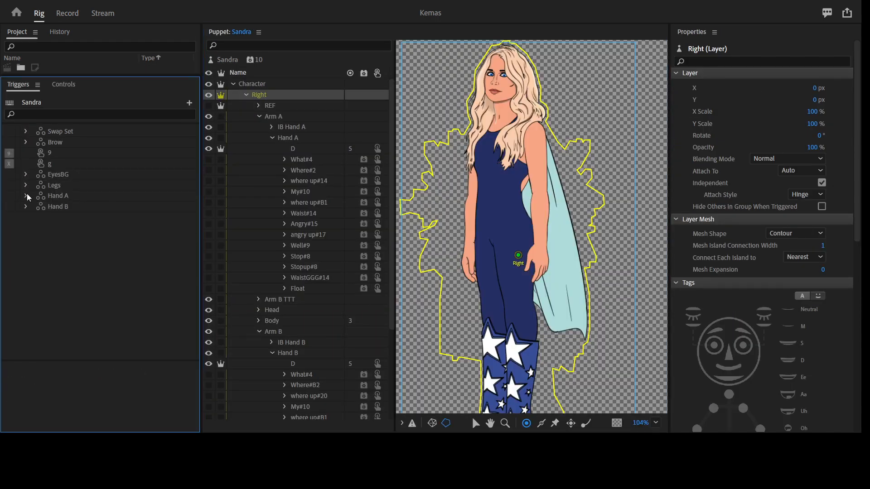
click(9, 218)
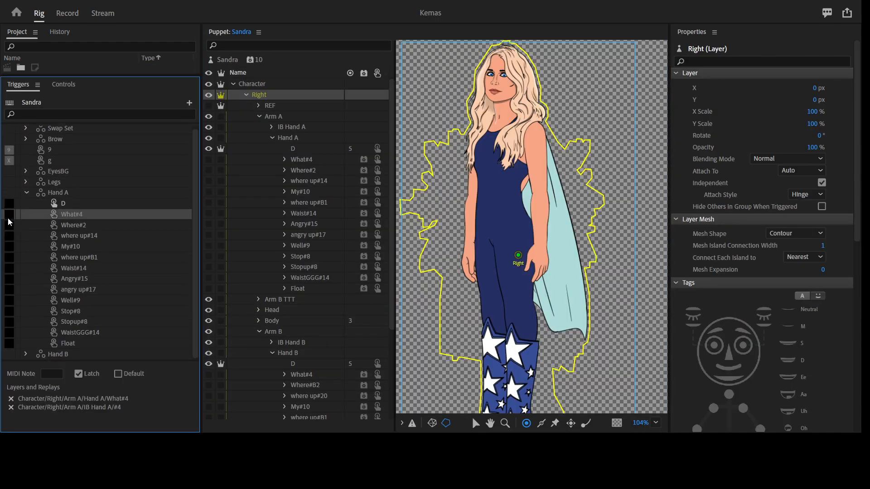
click(8, 217)
click(6, 224)
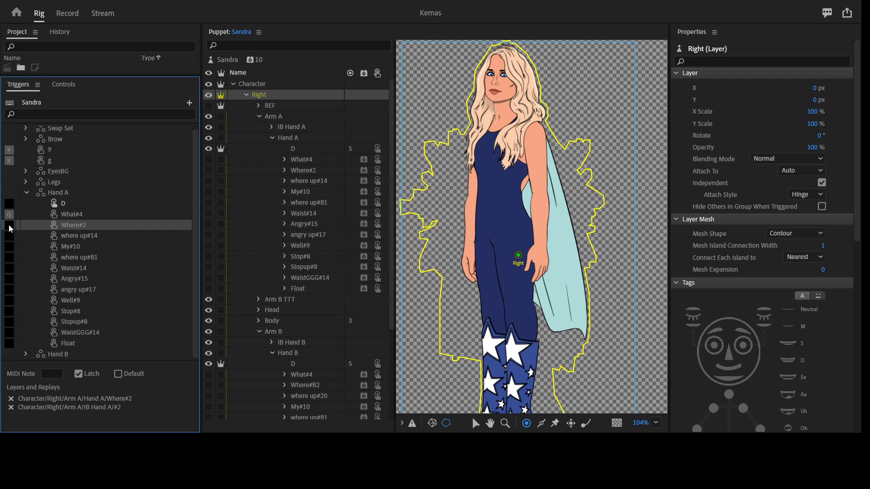
click(8, 225)
click(11, 238)
click(9, 236)
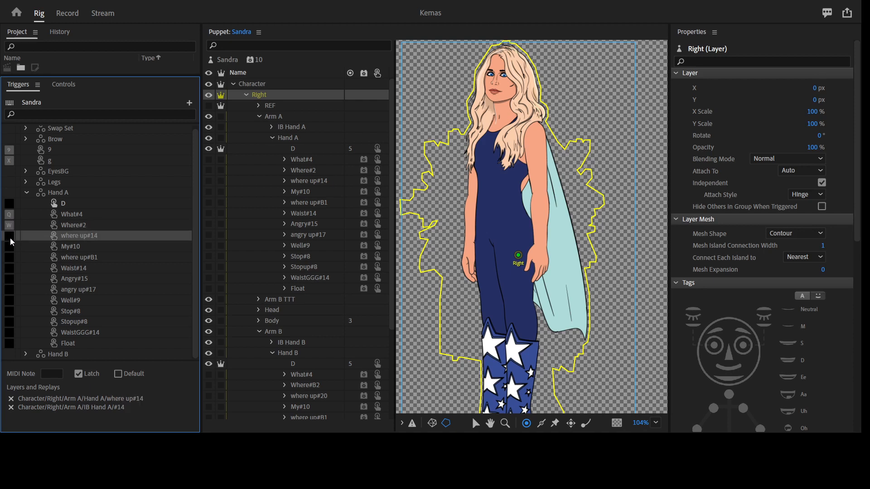
Assign trigger keys R, T and Y to My#10, where up#B1 and Waist#14 in the Hand A swap set
click(10, 248)
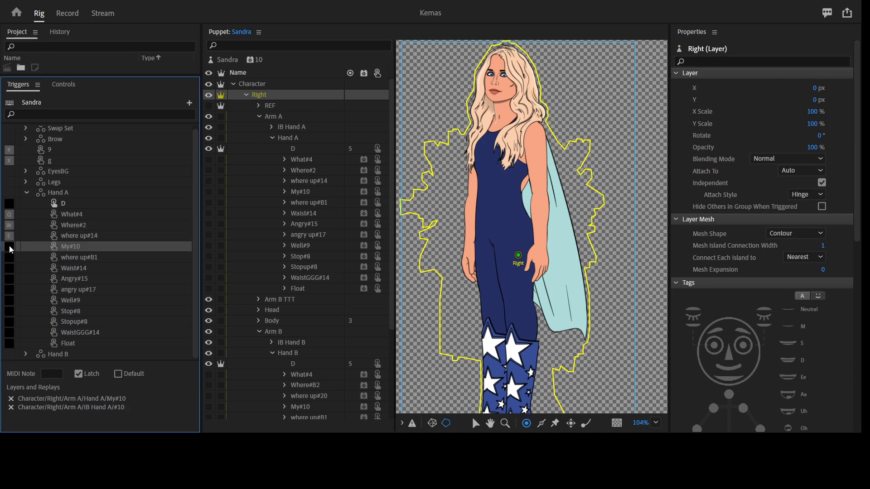
click(10, 249)
text(r)
click(9, 257)
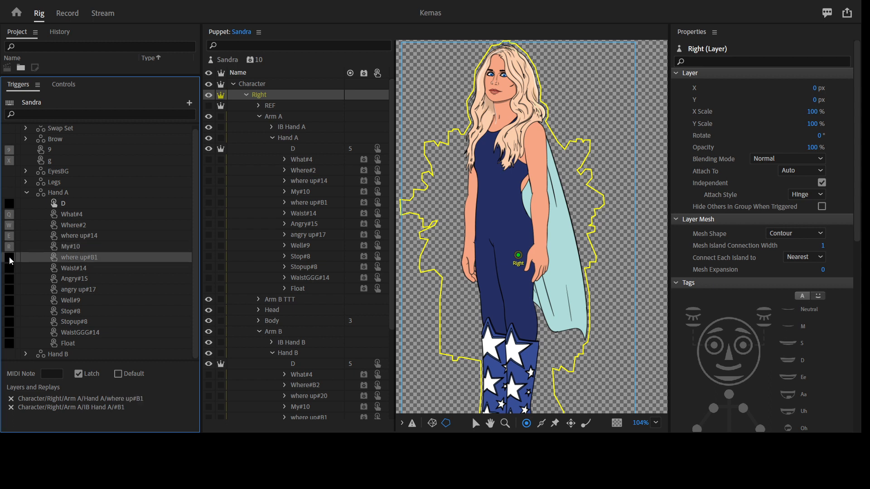
click(9, 257)
click(11, 275)
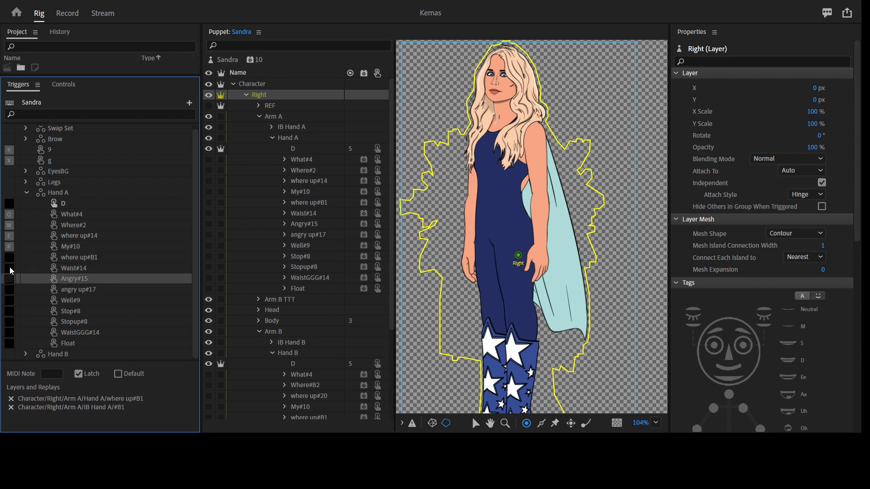
click(9, 268)
click(8, 268)
text(y)
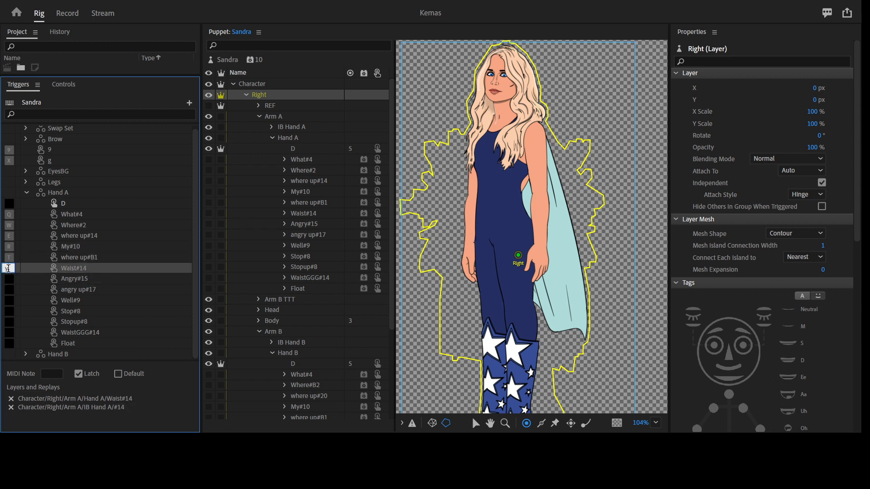
Assign trigger keys U, I and O to Angry#15, angry up#17 and Well#9 in the Hand A swap set
click(9, 279)
click(9, 279)
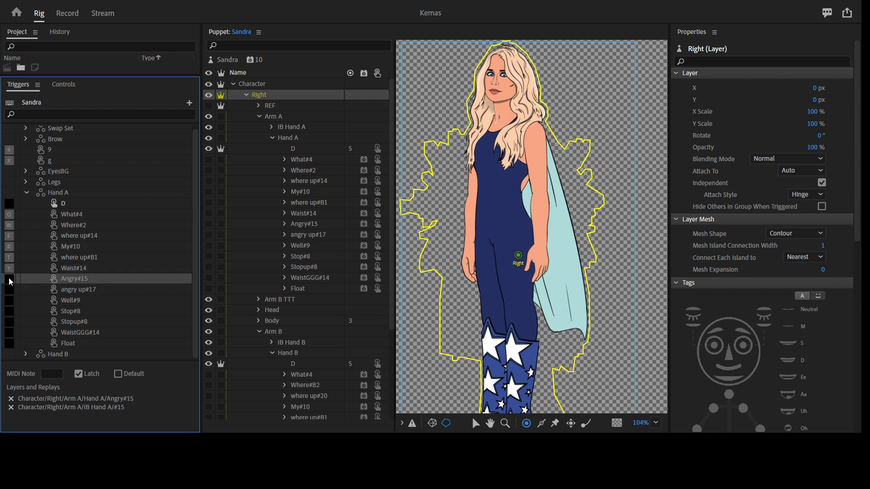
text(u)
click(8, 290)
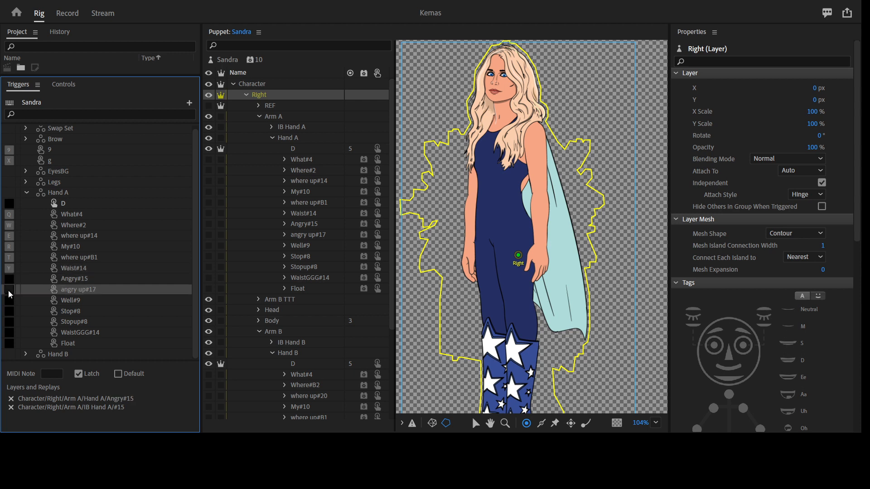
click(8, 290)
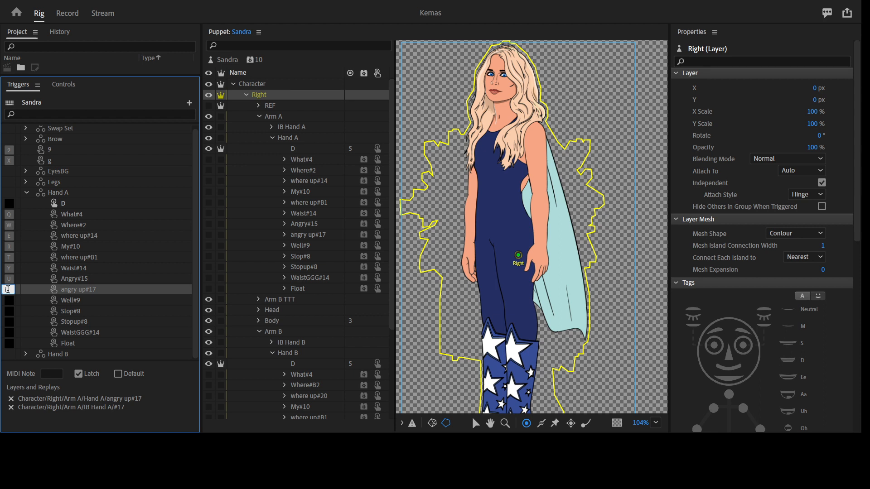
click(14, 301)
click(11, 302)
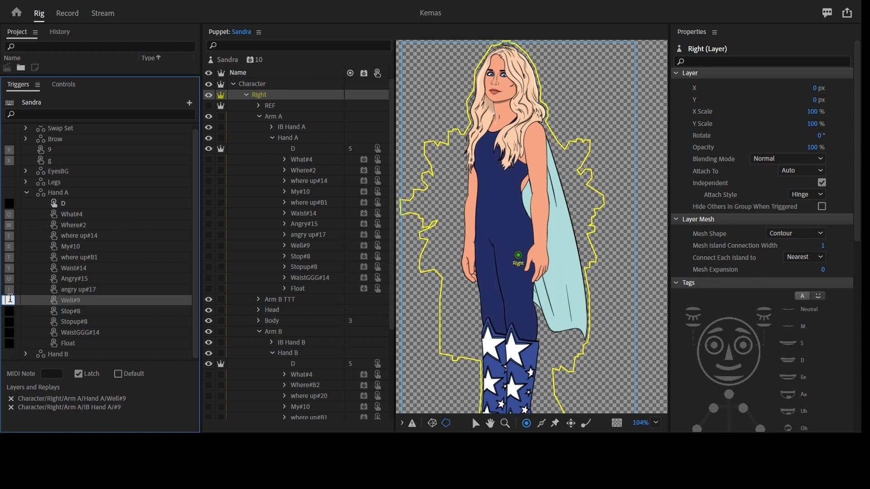
text(o)
Enter P as the trigger key for Stop#8 in Hand A, select WaistGGG#14, and collapse the swap set
click(9, 311)
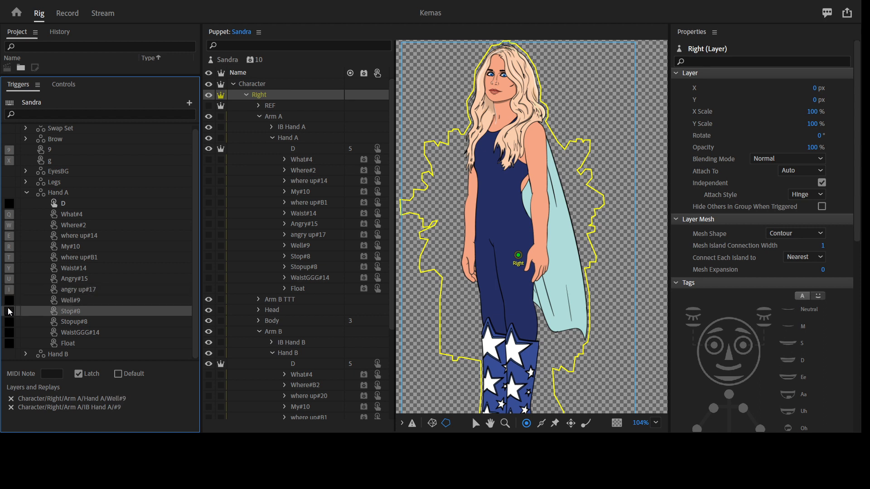
text(p)
drag(11, 311, 6, 309)
click(9, 333)
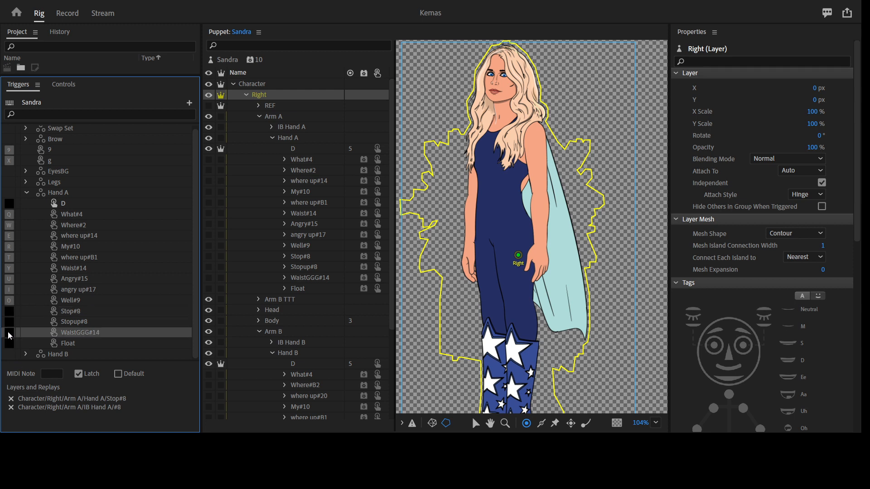
click(125, 332)
click(25, 193)
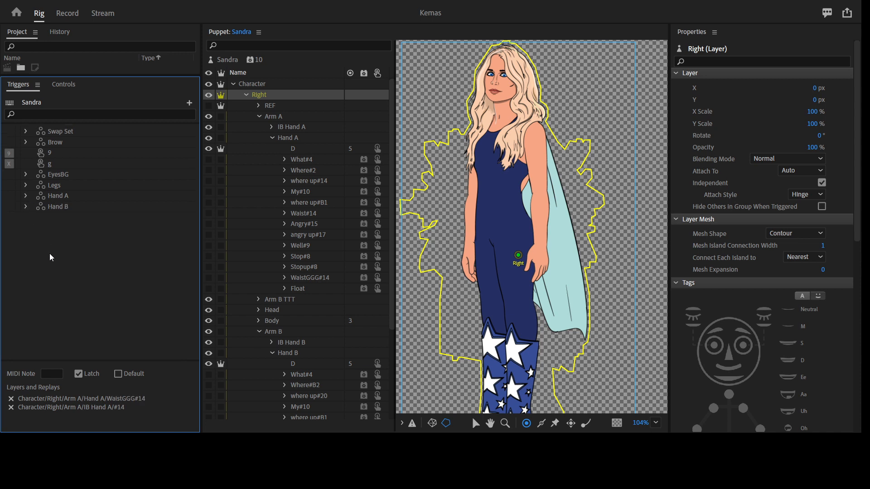
Assign trigger keys A, S, D and F to Hand B's What#4, Where#B2, where up#20 and My#10
click(25, 208)
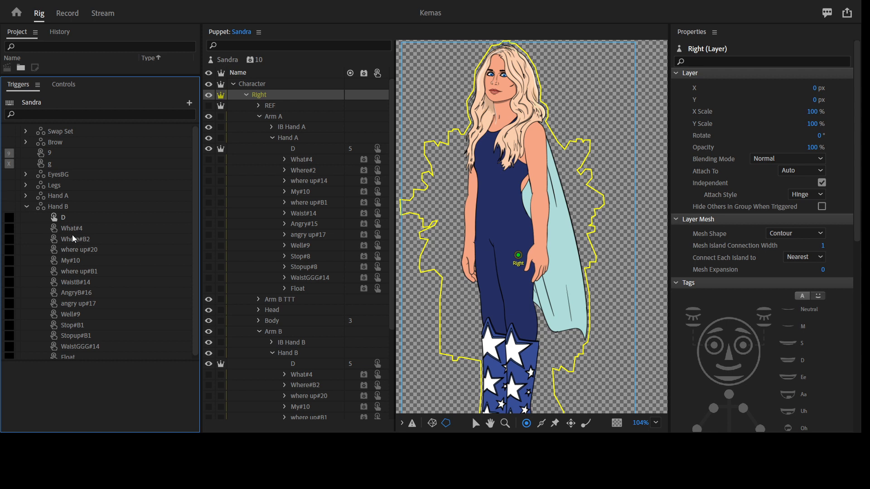
click(8, 228)
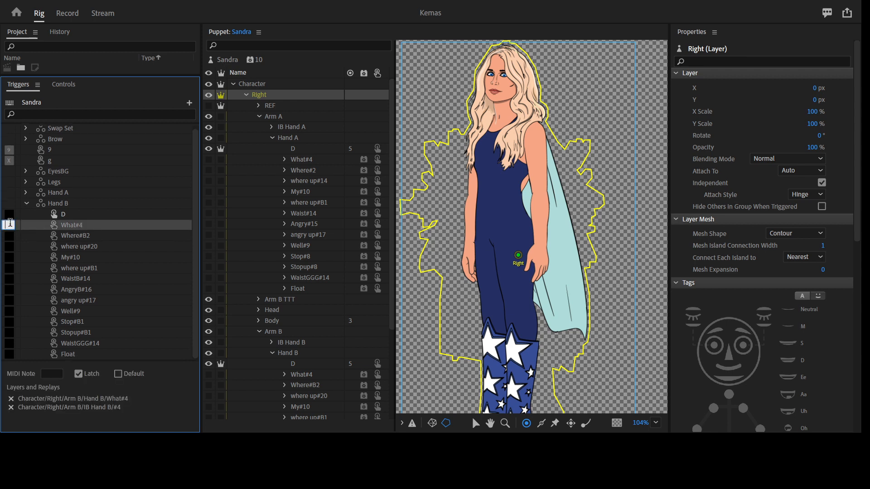
text(a)
click(9, 236)
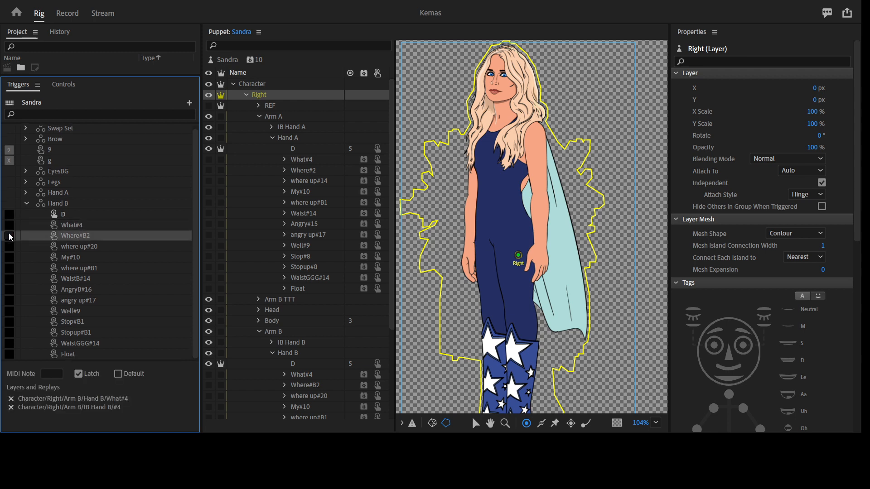
text(s)
click(9, 247)
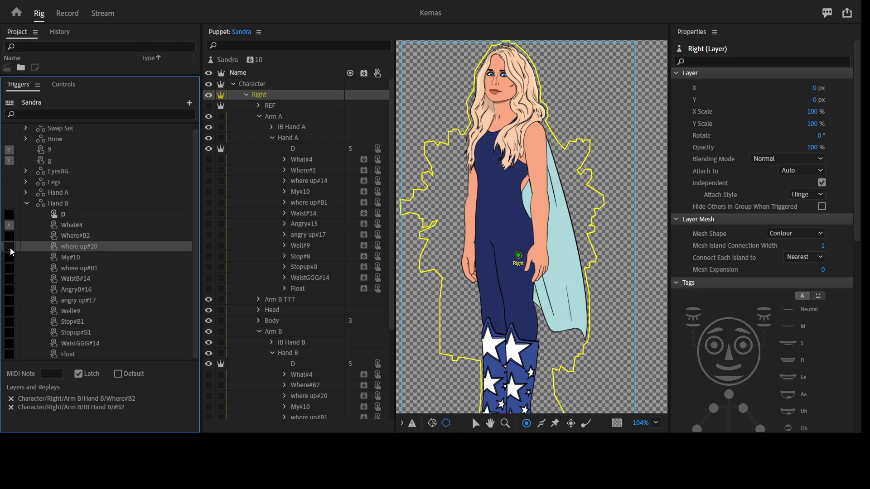
click(10, 257)
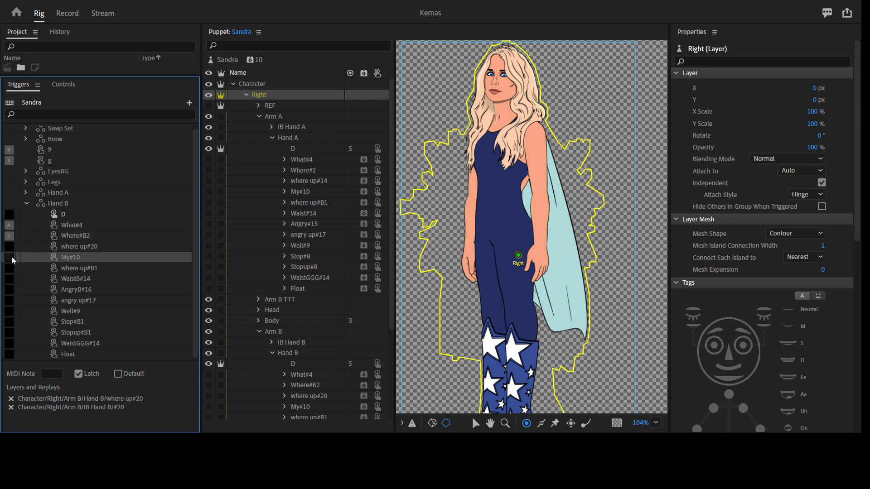
text(f)
Assign trigger keys G, H, J, K and L to Hand B's where up#B1, WaistB#14, AngryB#16, angry up#17 and Well#9
click(9, 268)
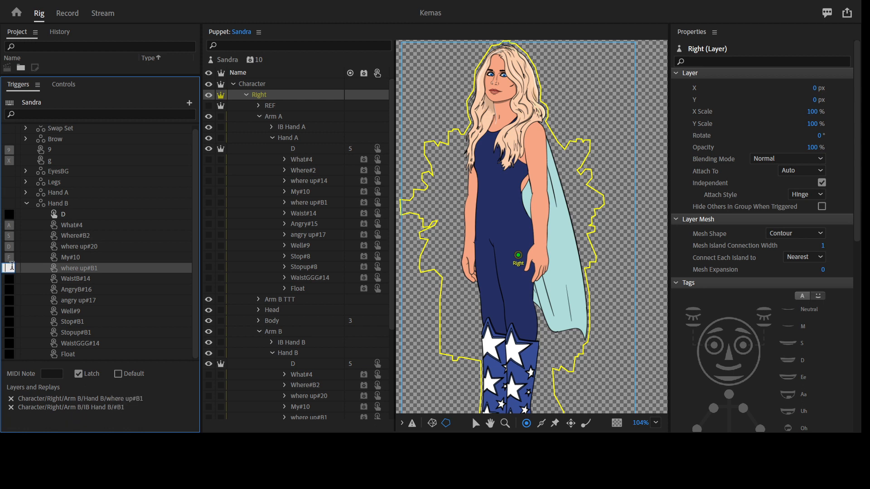
click(9, 278)
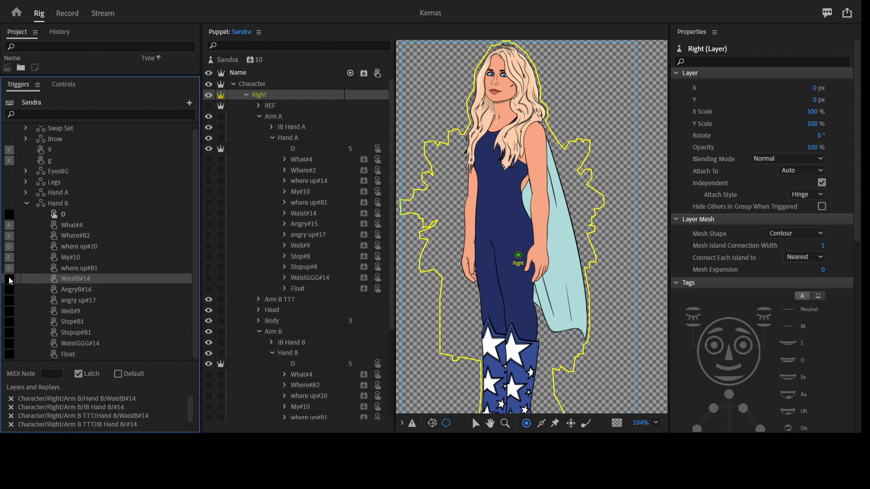
text(h)
click(8, 290)
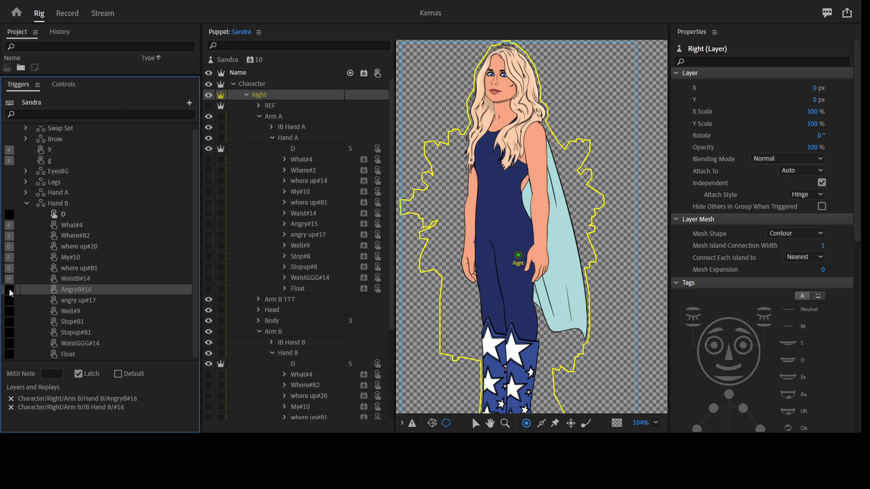
click(9, 300)
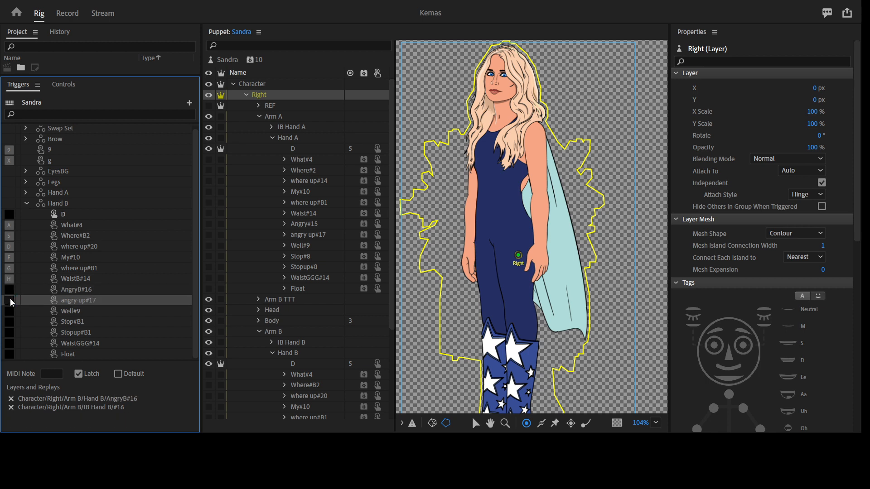
text(k)
click(9, 312)
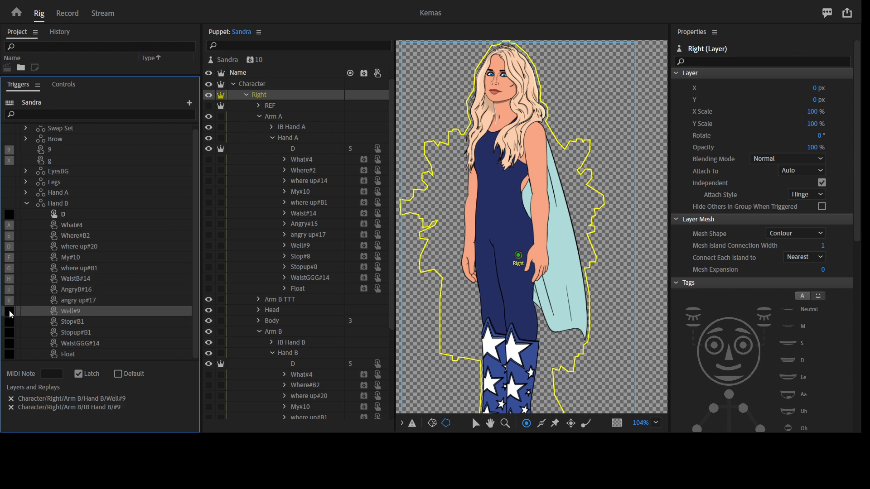
text(l)
Try a semicolon as the trigger key for Hand B's Stop#B1, and assign P to WaistGGG#14
click(9, 321)
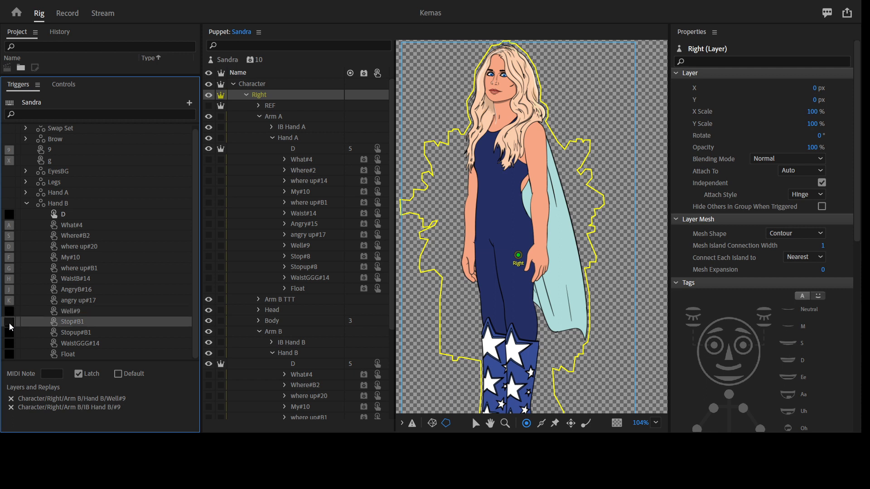
click(9, 322)
text(;)
click(94, 323)
click(92, 343)
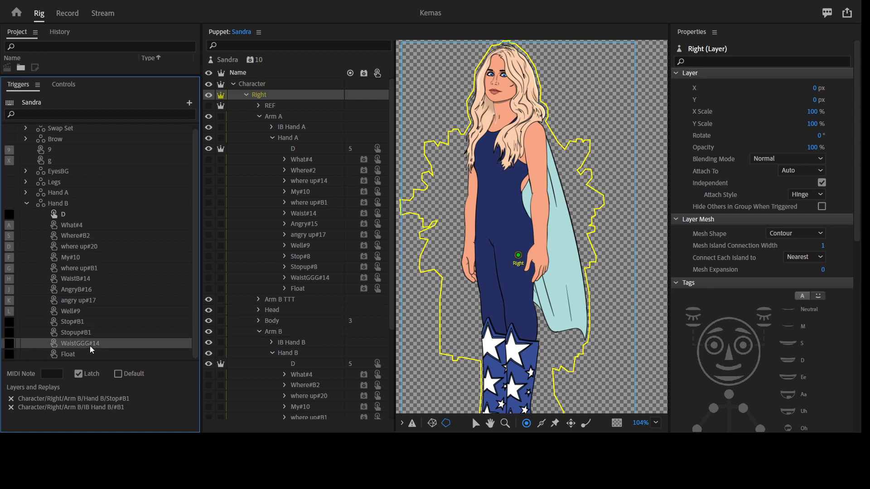
click(8, 344)
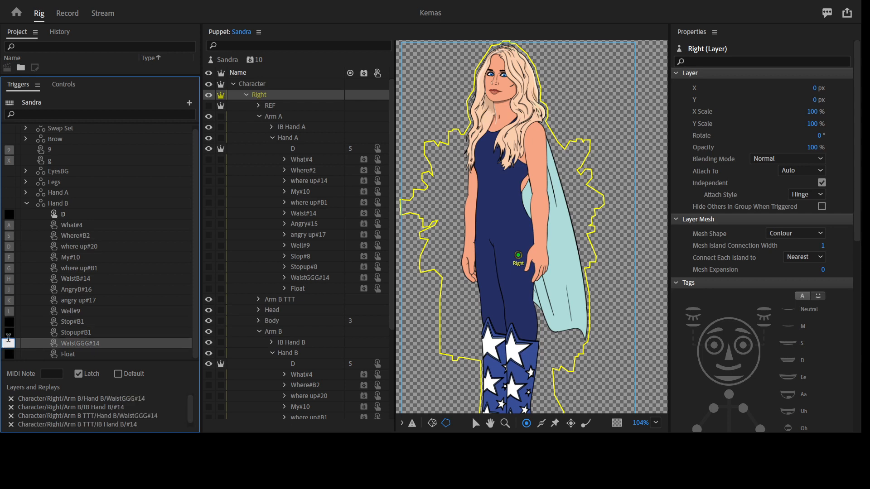
text(p)
click(113, 346)
Preview the puppet in an enlarged Scene 2 and test the hand pose triggers on both arms
click(52, 18)
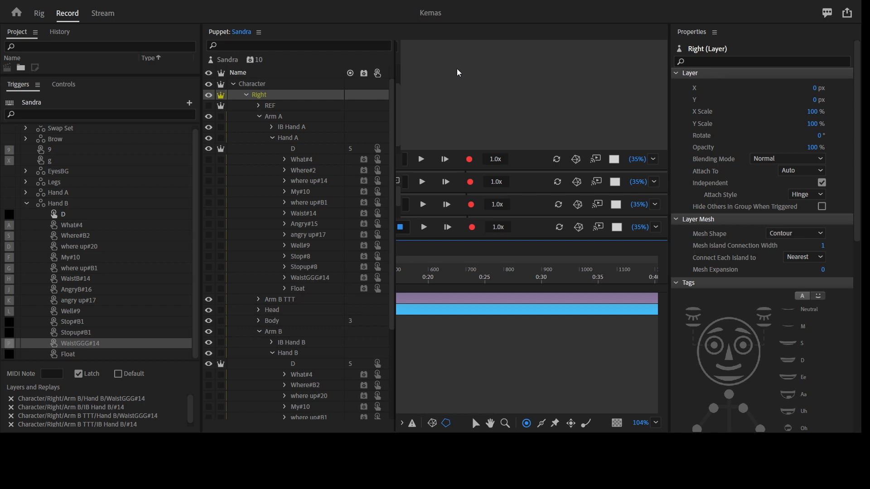
key(grave)
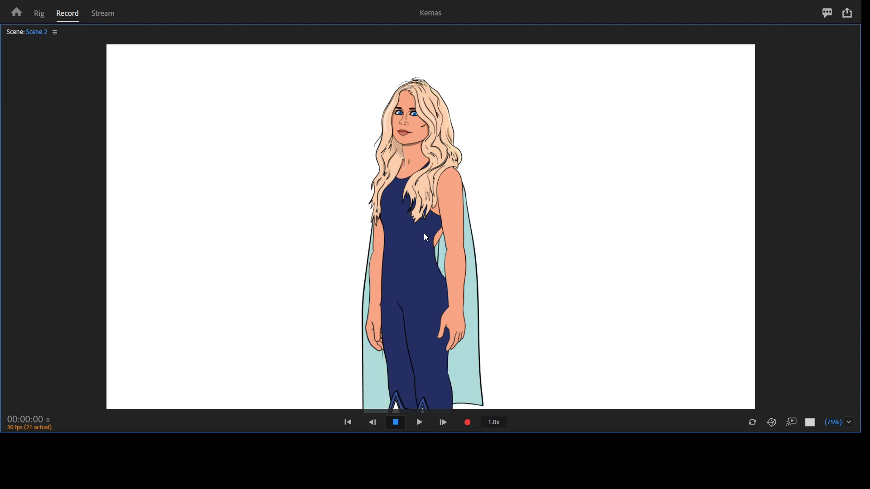
key(2)
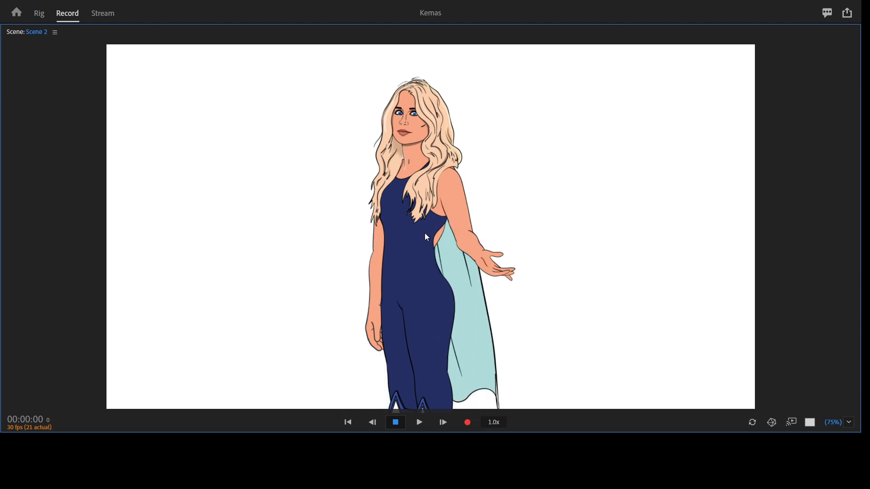
key(2)
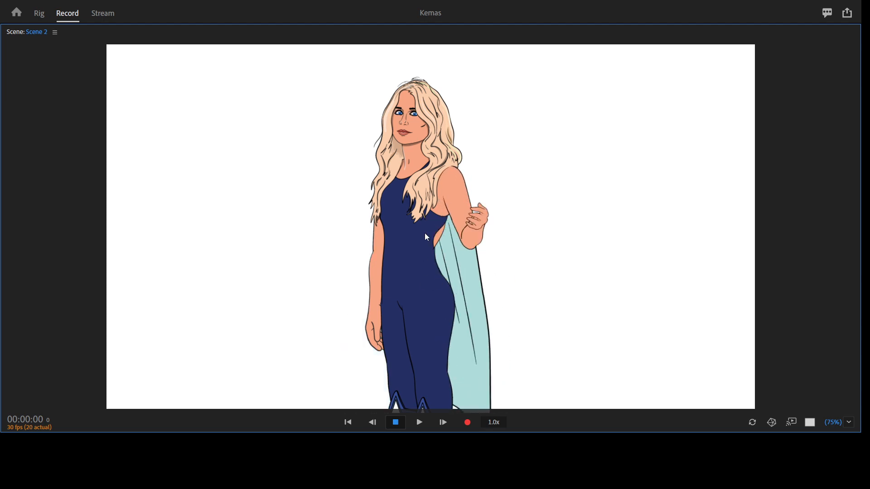
key(3)
key(4)
key(5)
key(2)
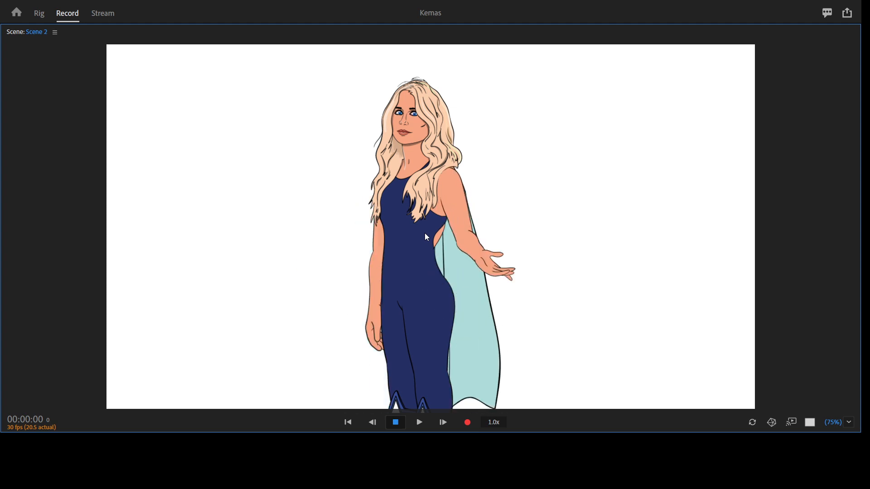
key(3)
key(4)
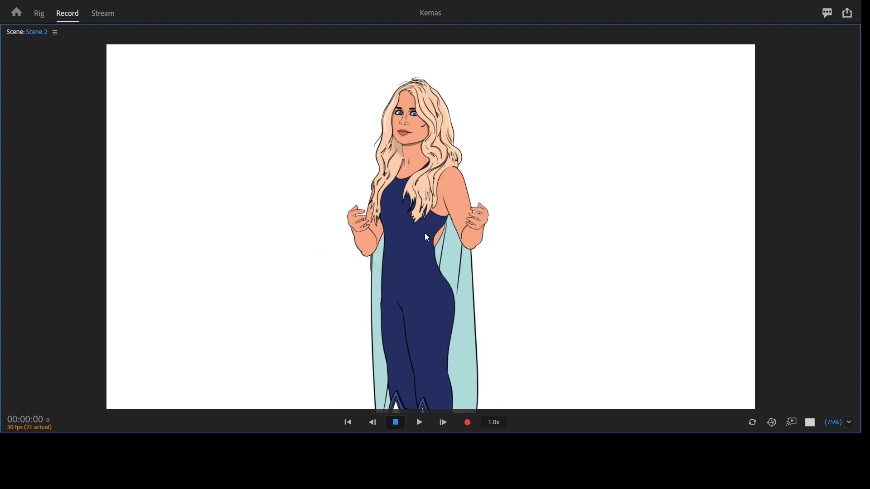
Test the puppet's hand pose triggers assigned to 5, 6 and 7 in the enlarged Scene 2 preview
key(5)
key(6)
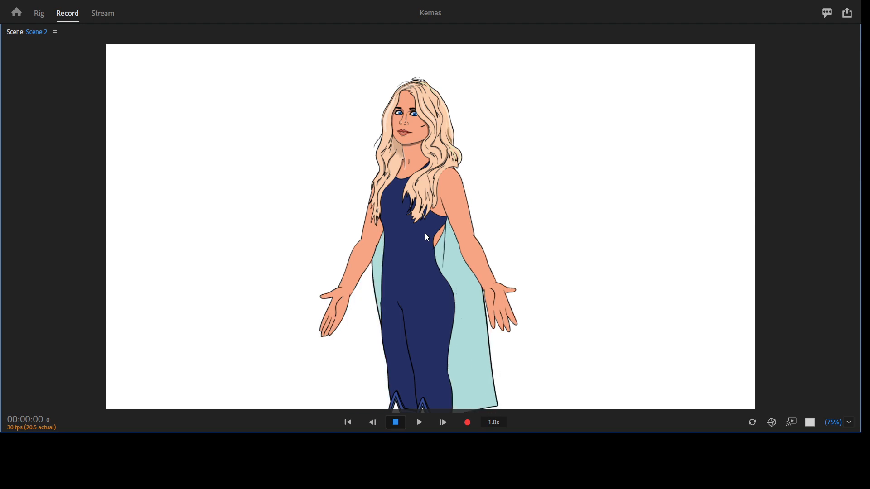
key(6)
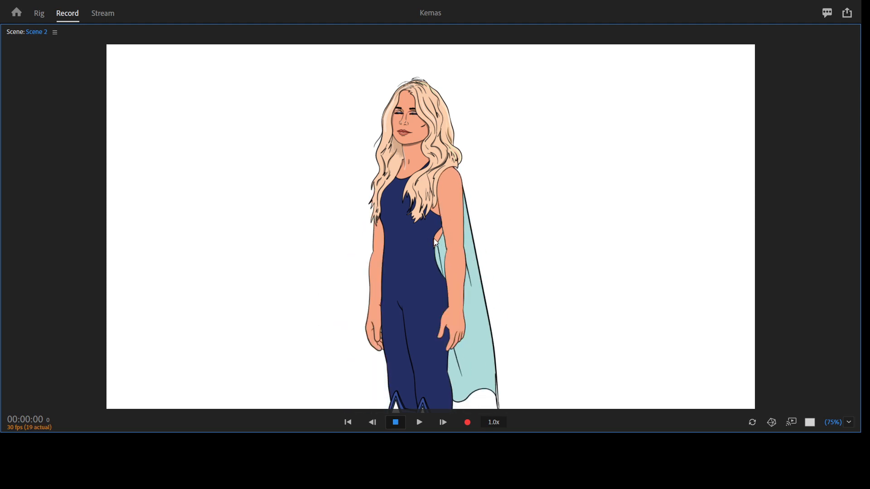
key(6)
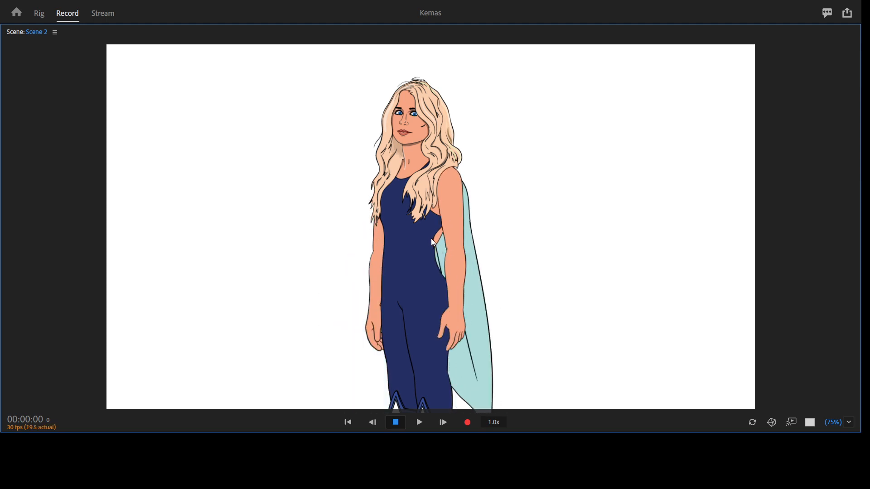
key(7)
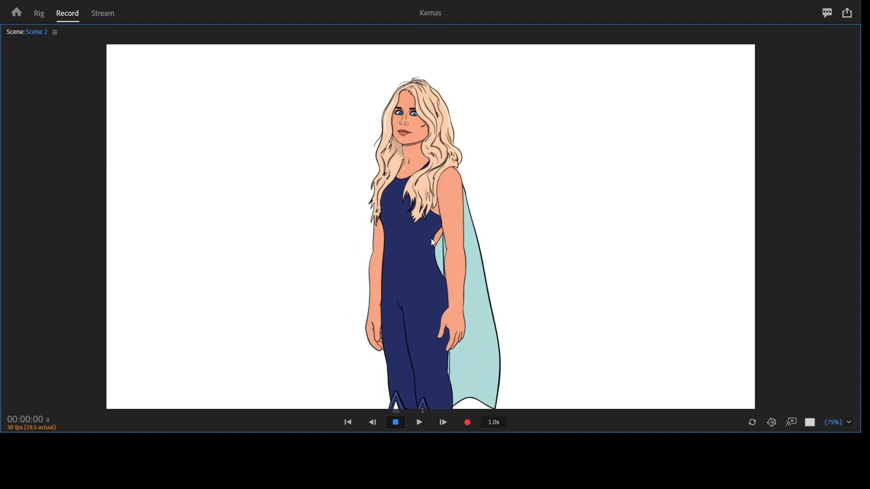
key(6)
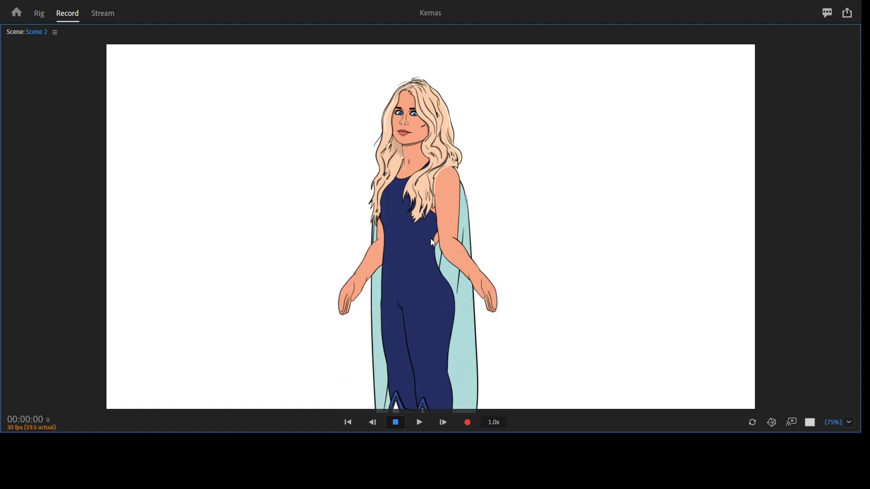
key(6)
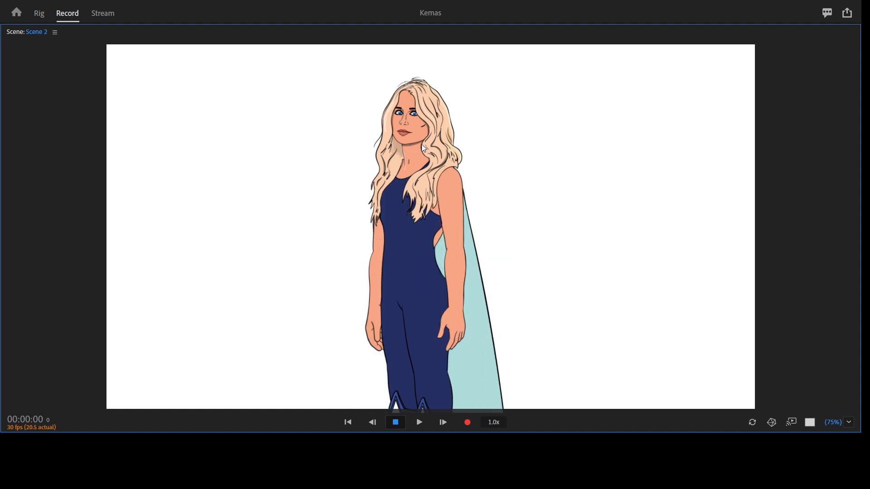
Sway the puppet's head sideways and back while testing the pose triggers assigned to 6, 7 and 8
mouse_move(421, 144)
mouse_down()
mouse_move(392, 143)
mouse_move(431, 145)
mouse_up()
key(6)
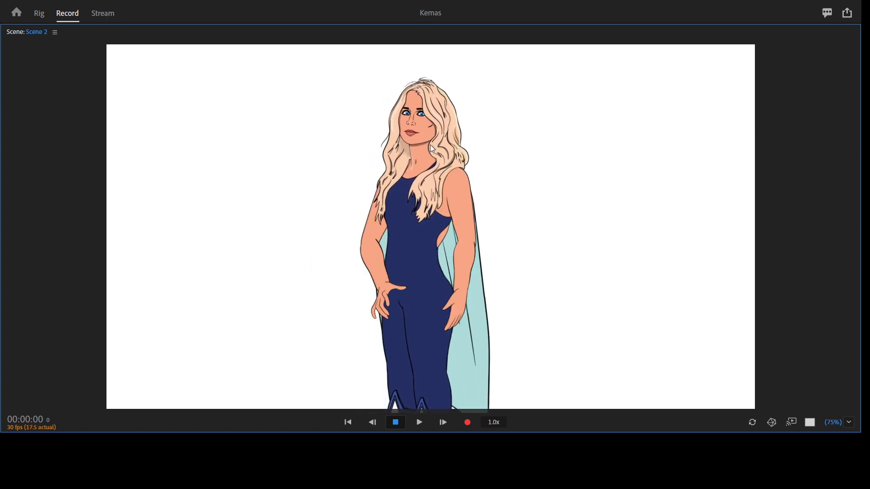
key(7)
key(7)
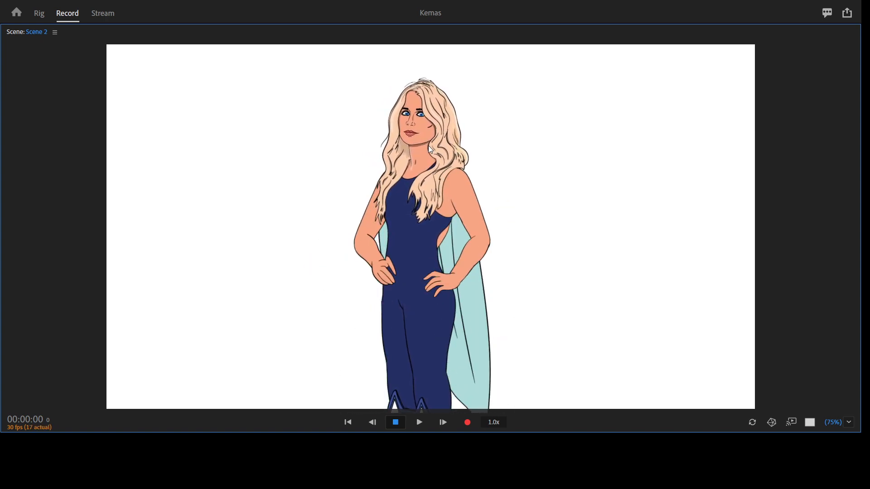
mouse_move(431, 146)
mouse_down()
mouse_move(401, 147)
mouse_move(419, 145)
mouse_up()
key(7)
key(7)
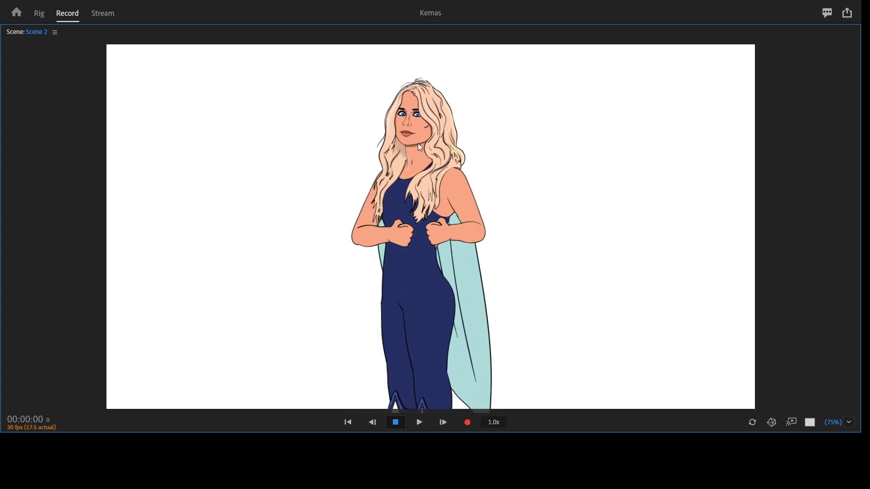
key(7)
key(8)
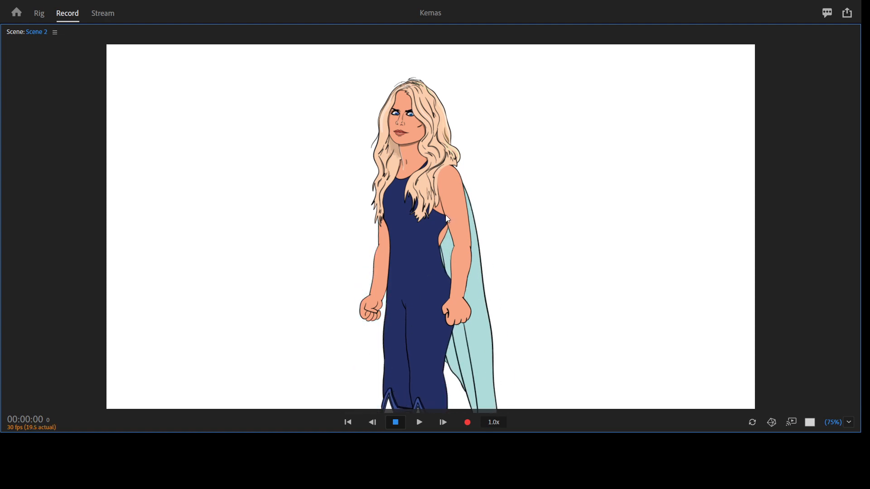
Restore the full workspace, make the Scene 2 preview active and enlarge it again for trigger testing
key(grave)
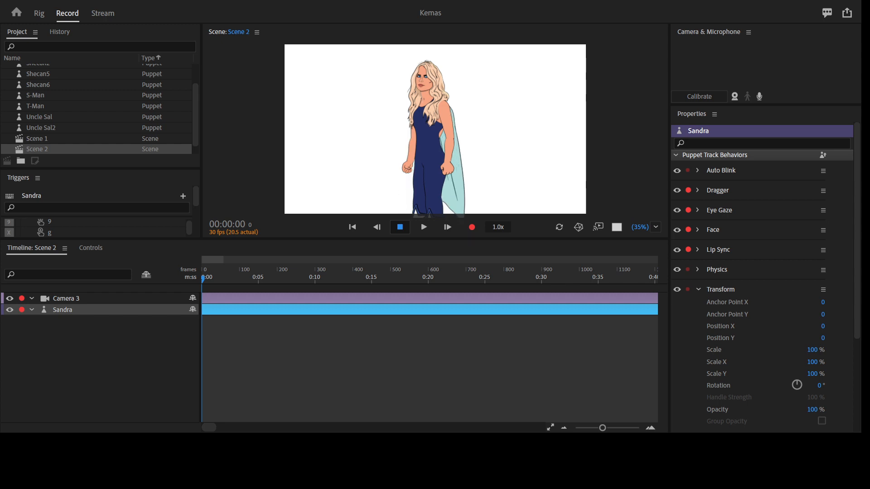
click(435, 129)
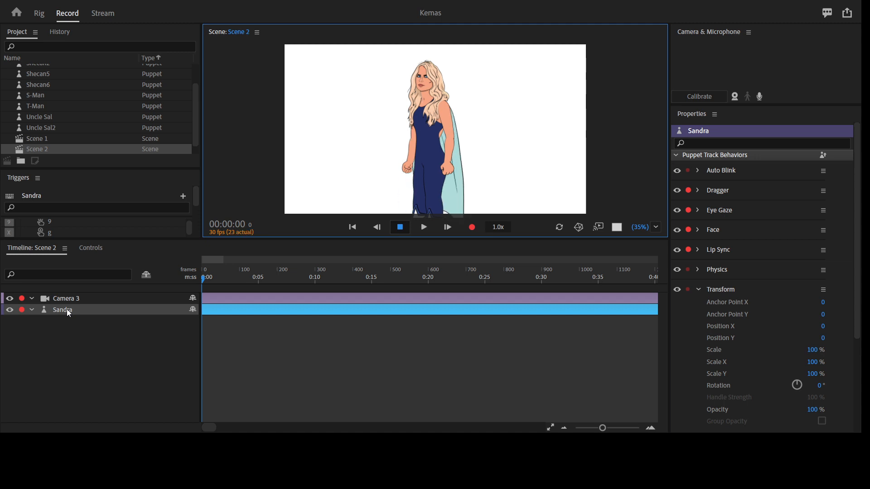
key(grave)
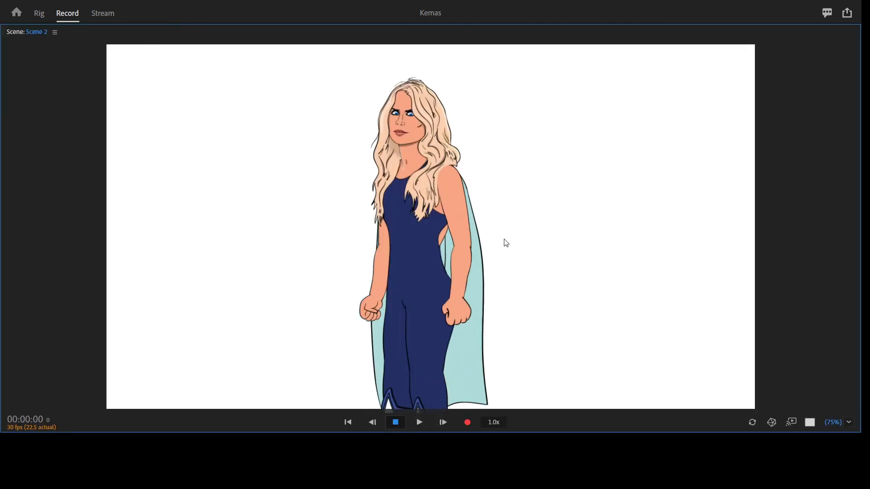